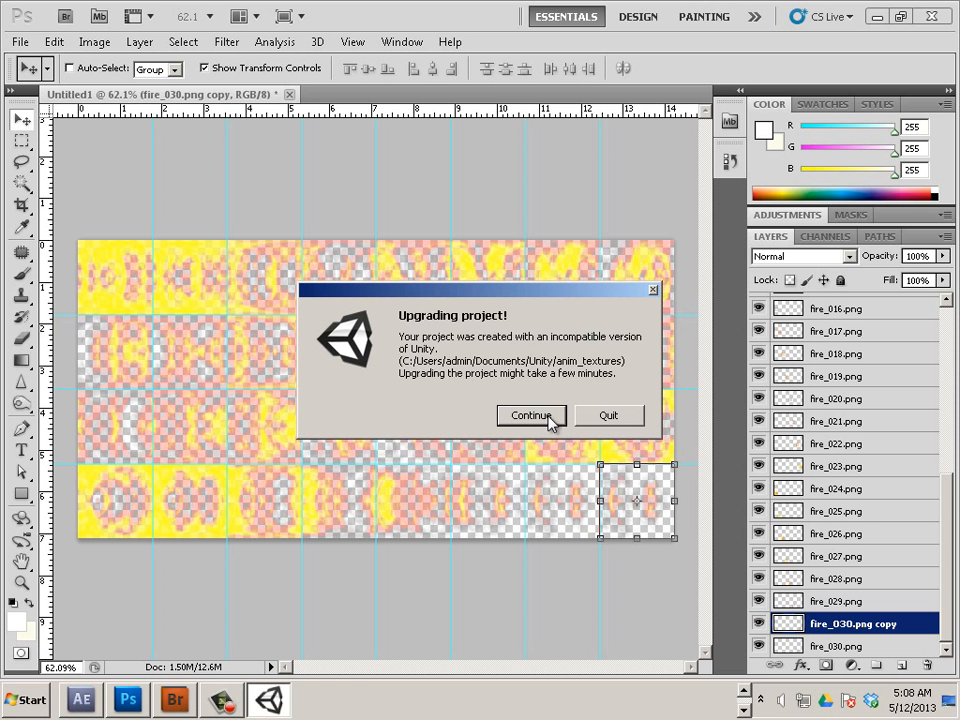
Continue upgrading the anim_textures project and open the wizard for creating a new project
left_click(531, 415)
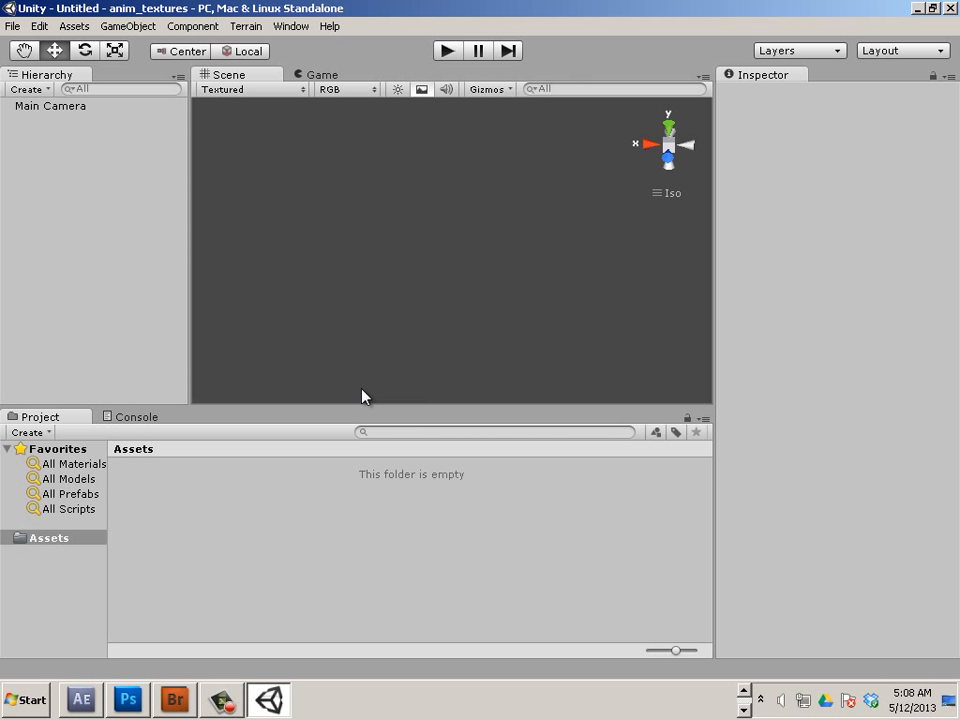
left_click(14, 26)
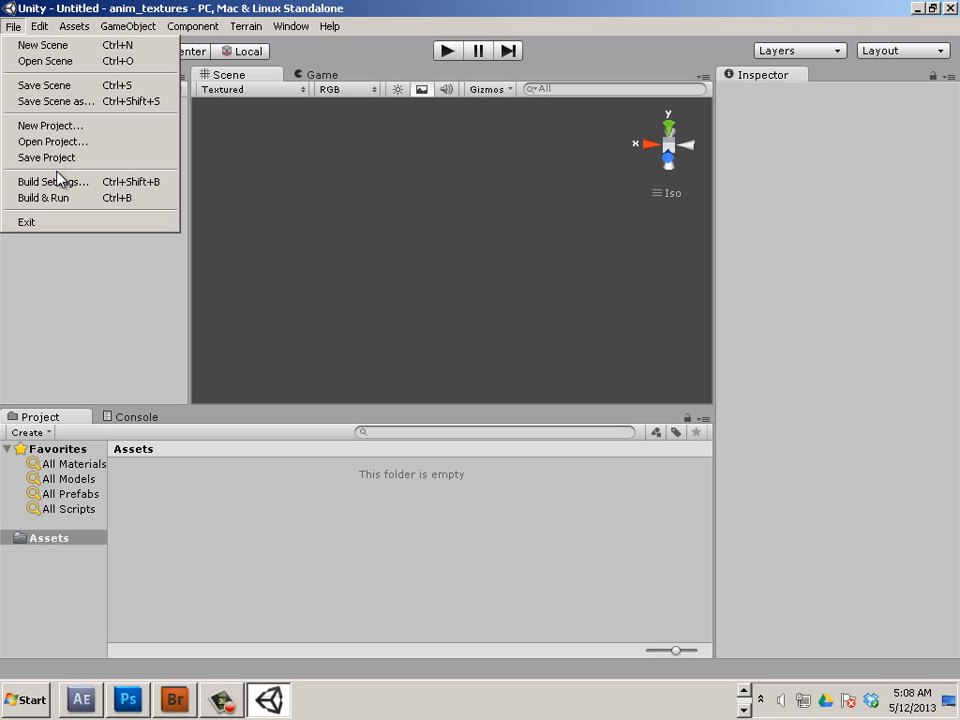
left_click(50, 126)
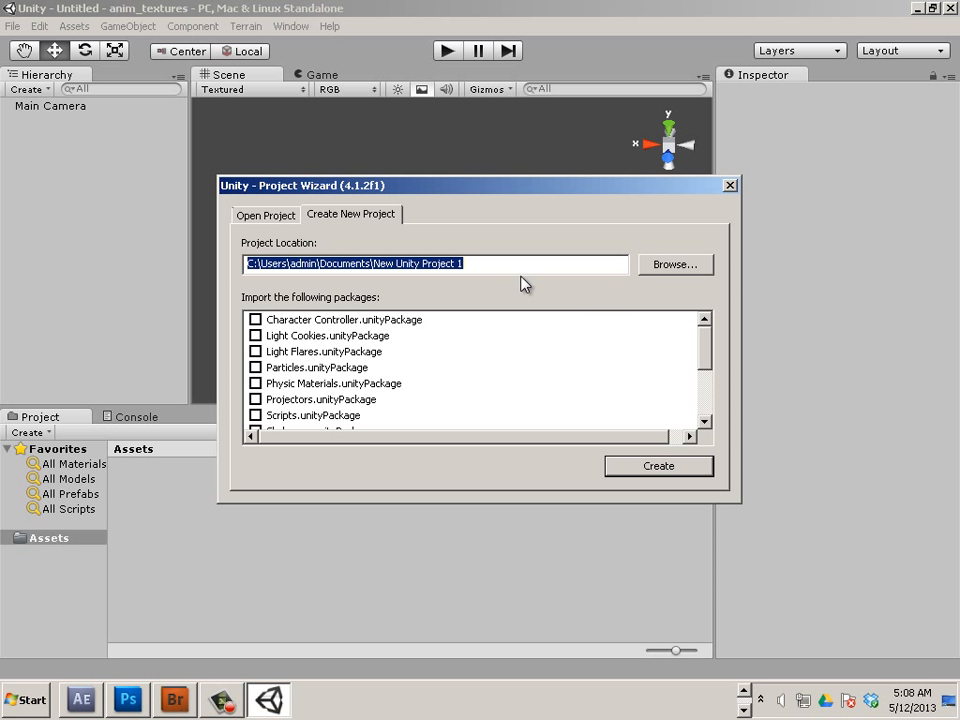
Create a new project at C:\Users\admin\Documents\materials, importing the Character Controller package
left_click_drag(470, 263, 381, 264)
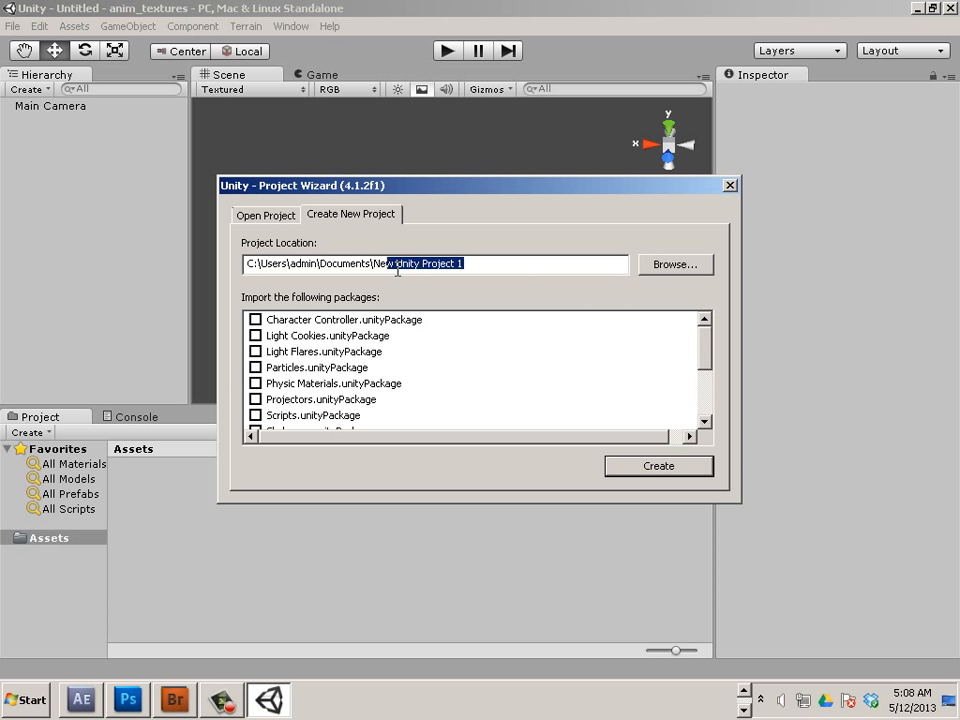
left_click(488, 267)
left_click_drag(488, 264, 373, 264)
type("textures")
left_click_drag(414, 263, 371, 263)
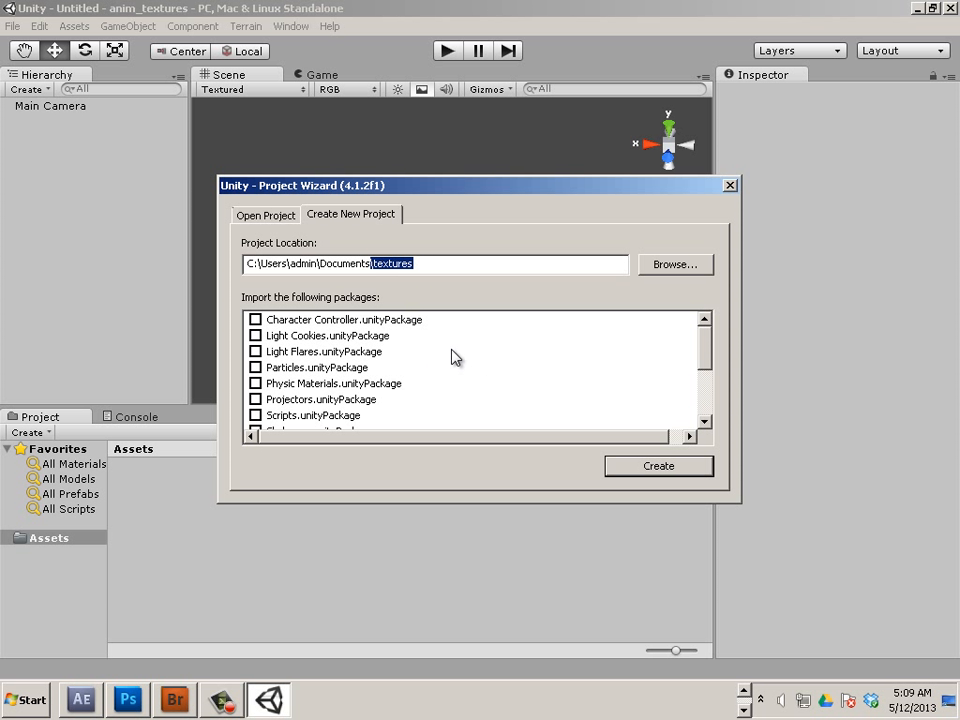
key("BackSpace")
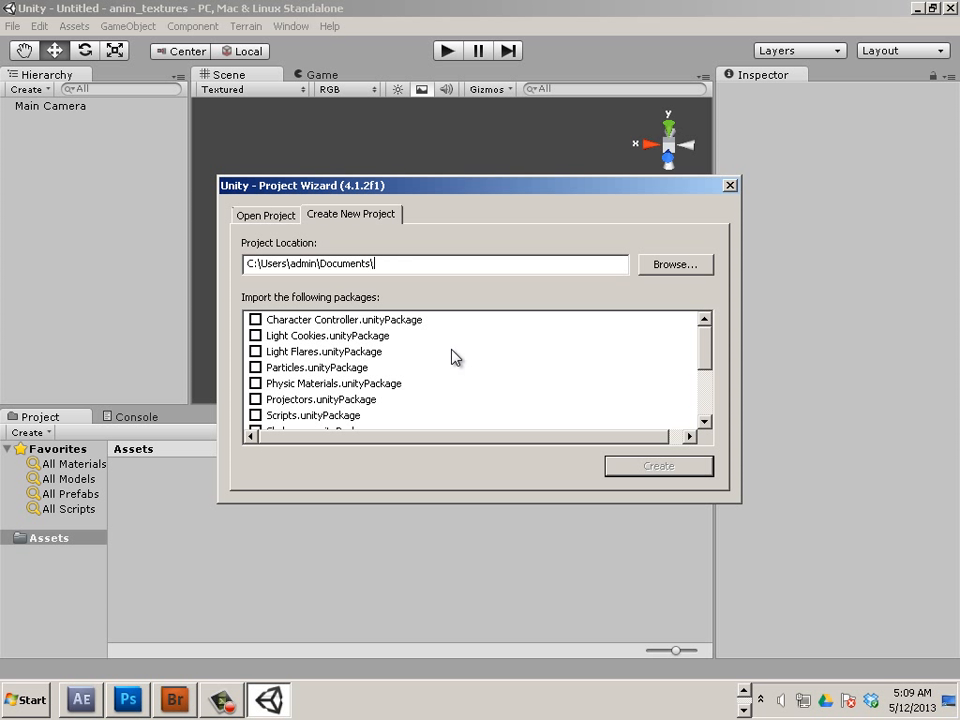
type("materials")
left_click(258, 320)
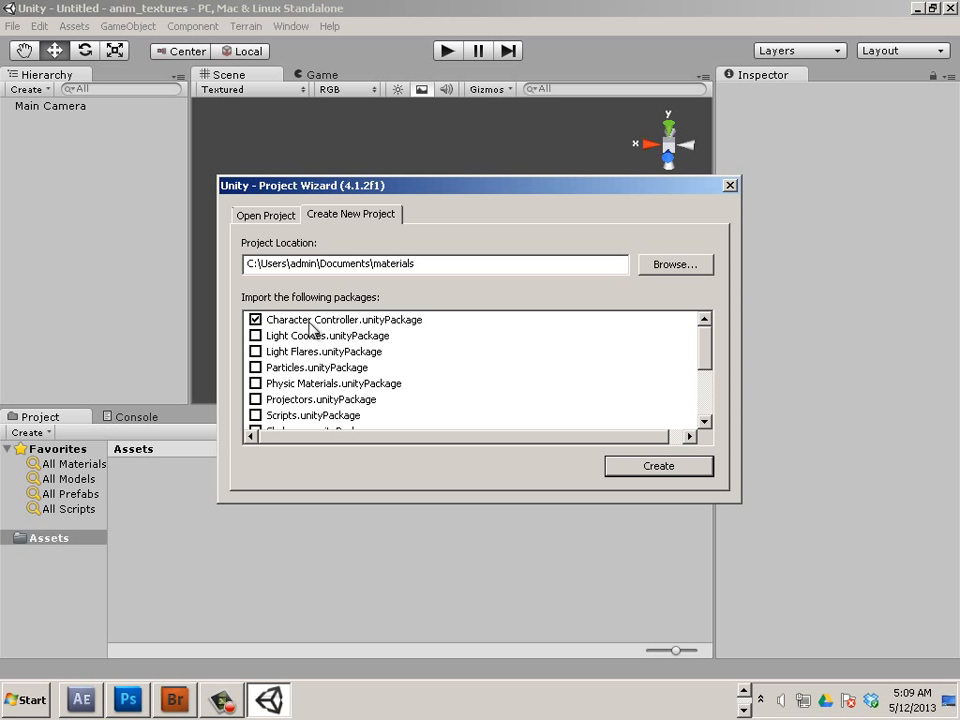
left_click(659, 467)
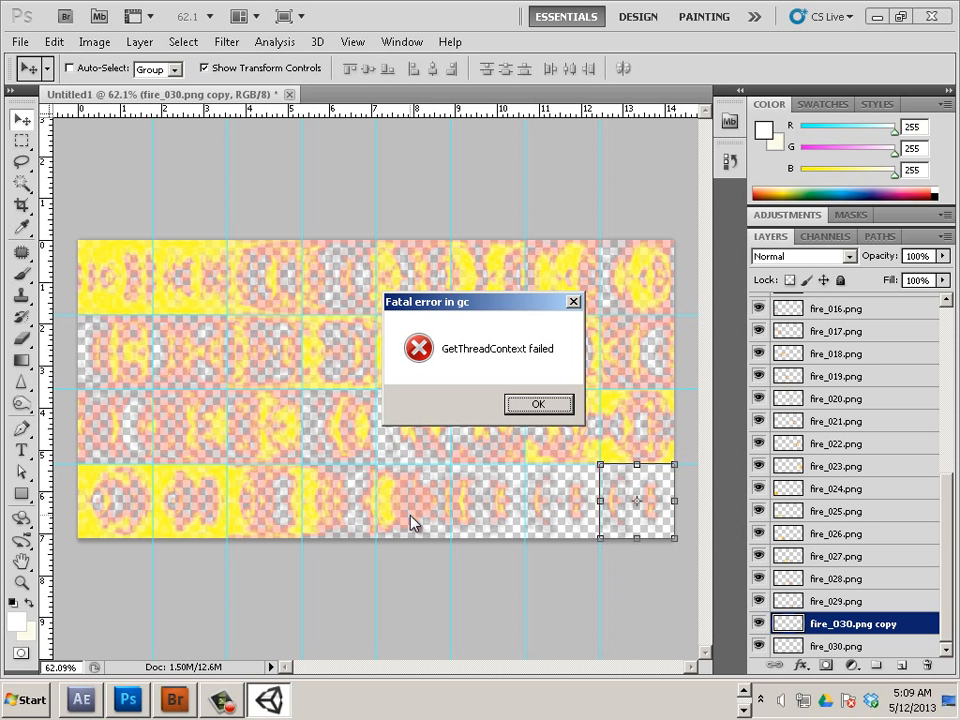
Dismiss the crash error without sending a report and relaunch Unity, continuing the upgrade of the materials project
left_click(538, 404)
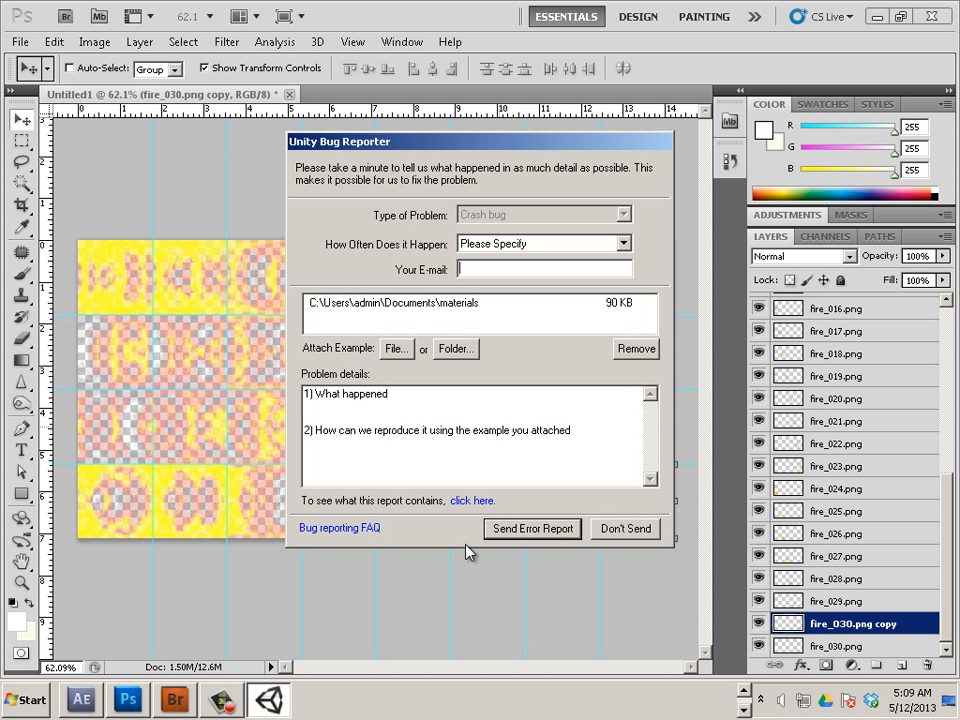
left_click(640, 529)
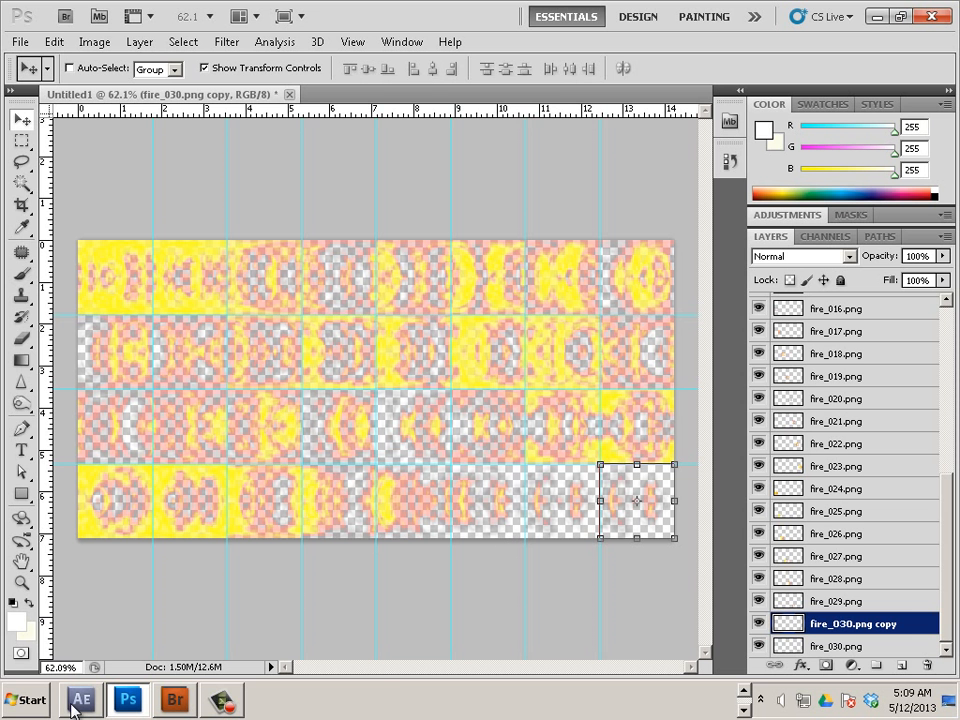
left_click(32, 699)
left_click(55, 630)
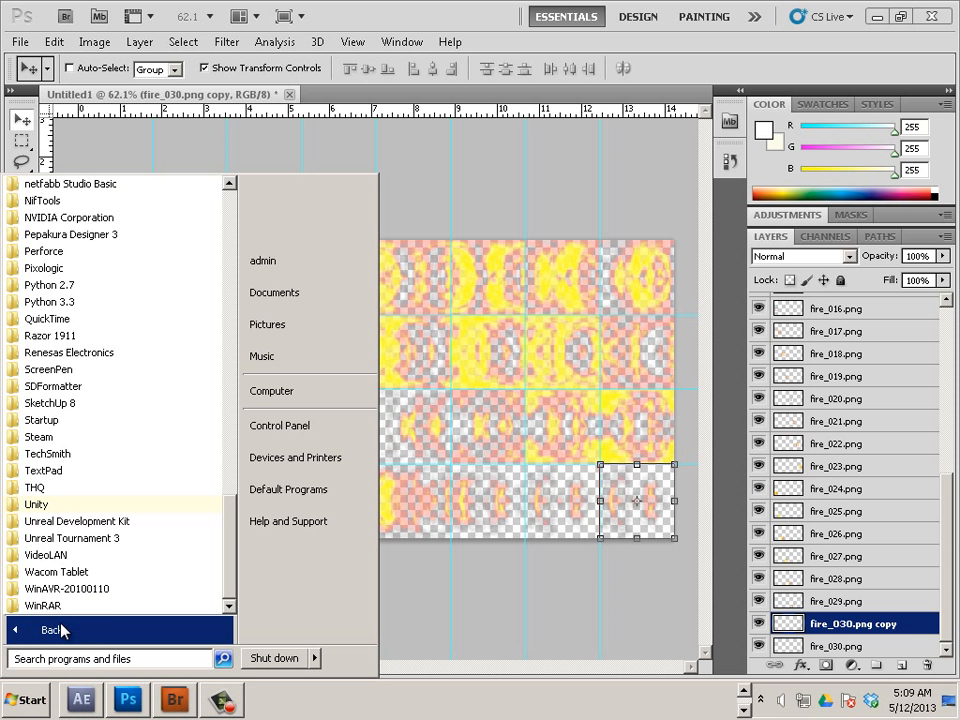
left_click(128, 506)
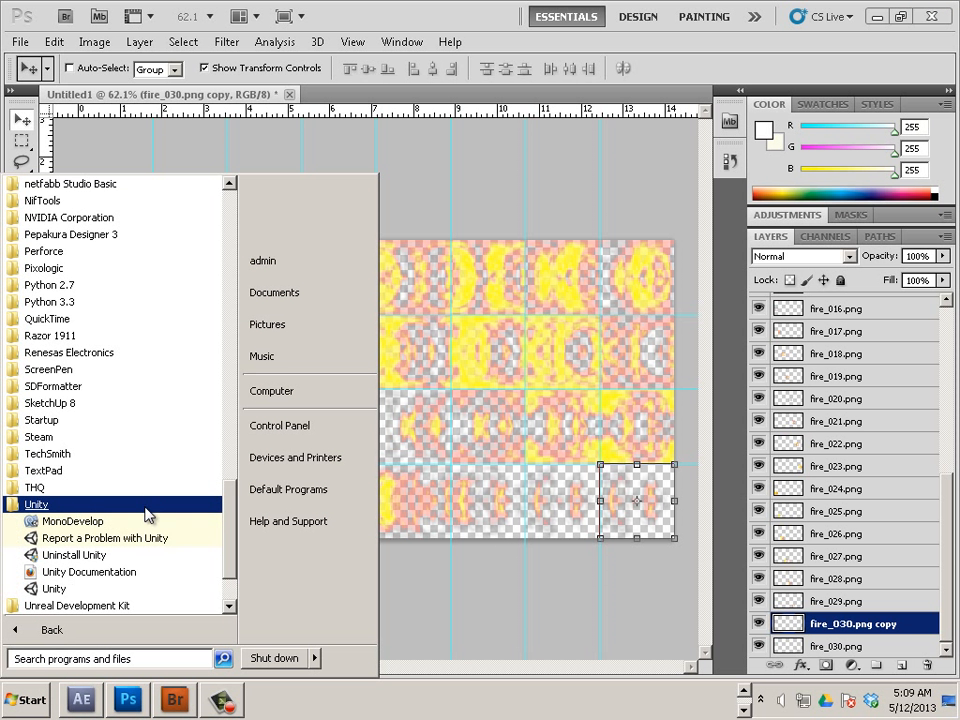
left_click(133, 591)
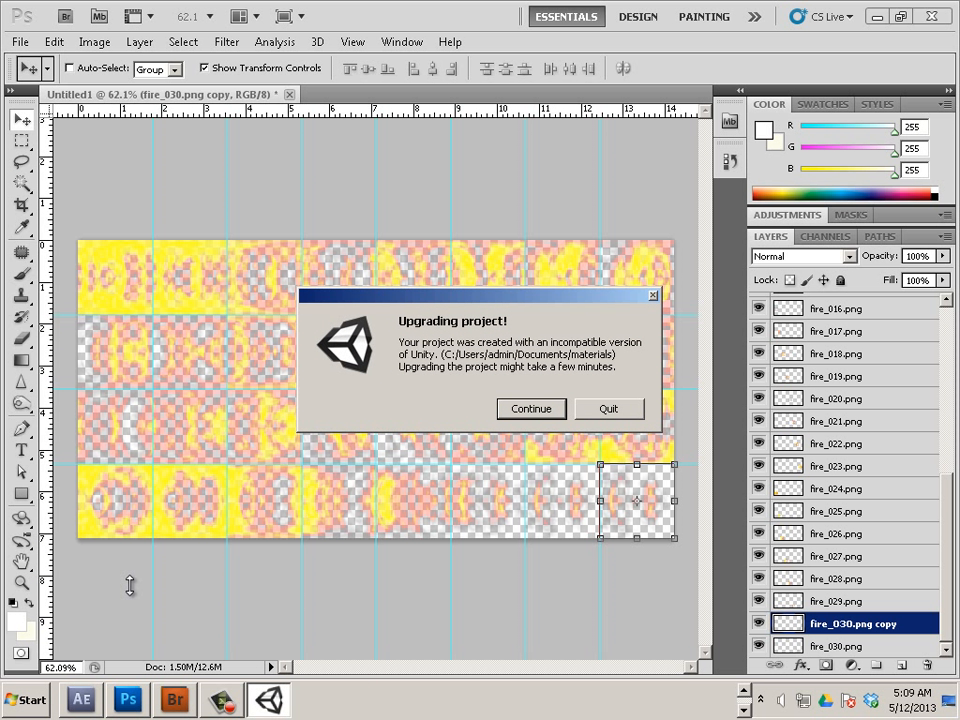
left_click(538, 414)
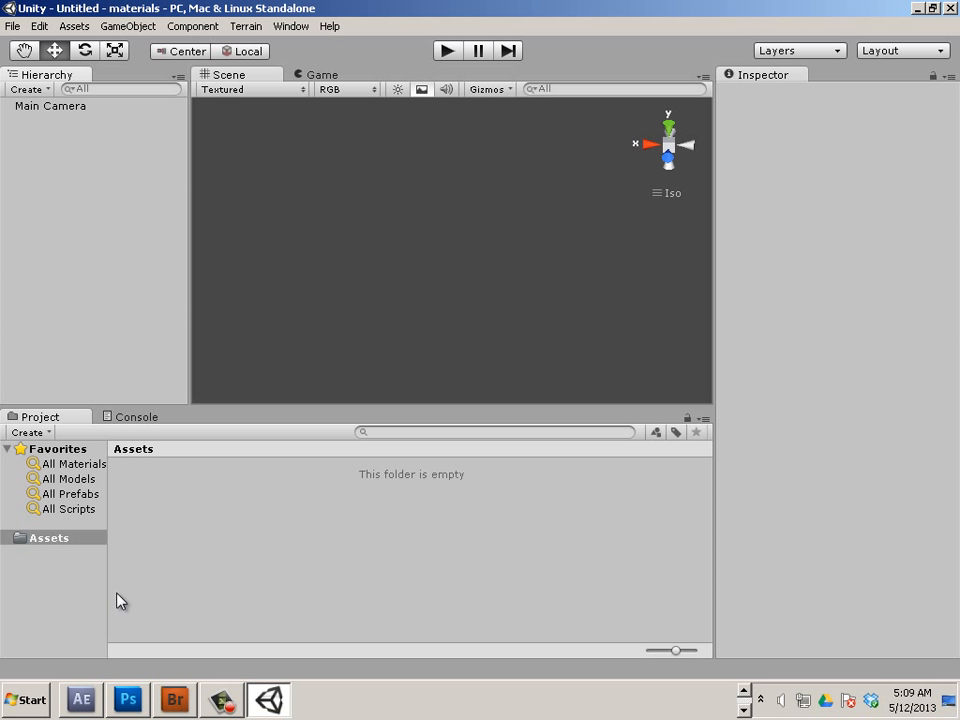
Widen the folder tree column of the project browser and select the Assets folder
left_click_drag(107, 594, 252, 613)
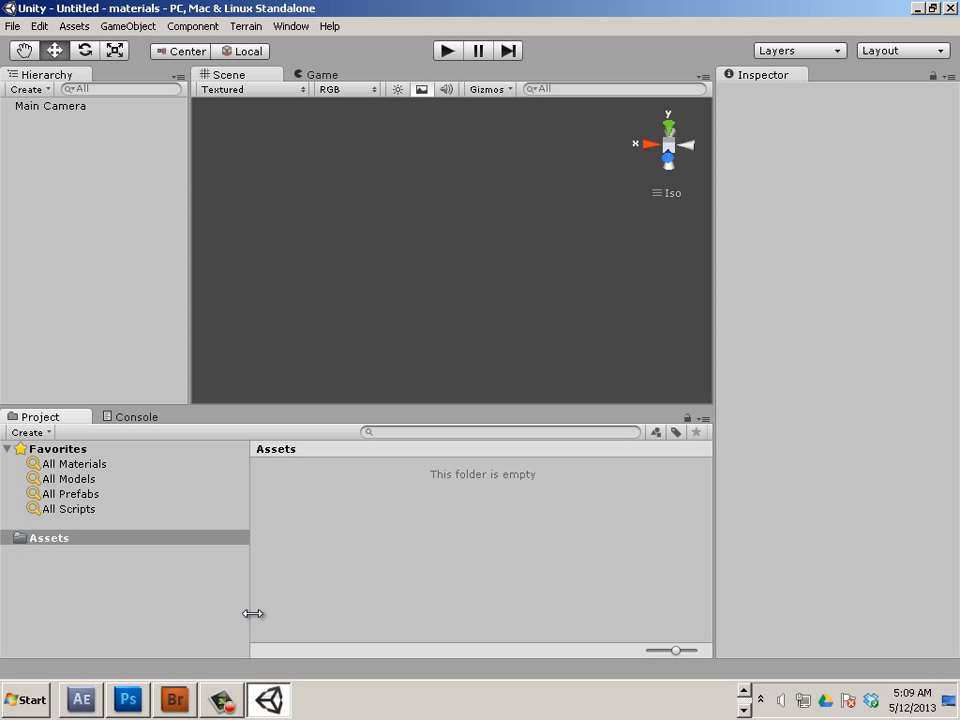
left_click(52, 542)
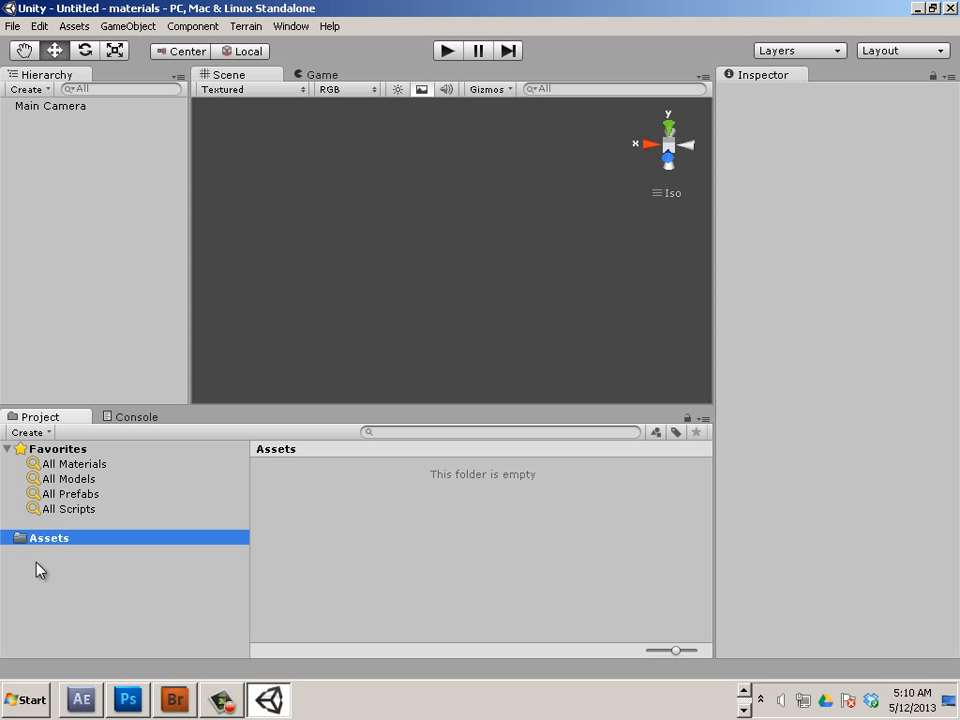
Switch to Windows Explorer and copy the Fire_anim PNG from the Sprites folder inside _motion graphics
left_click(18, 705)
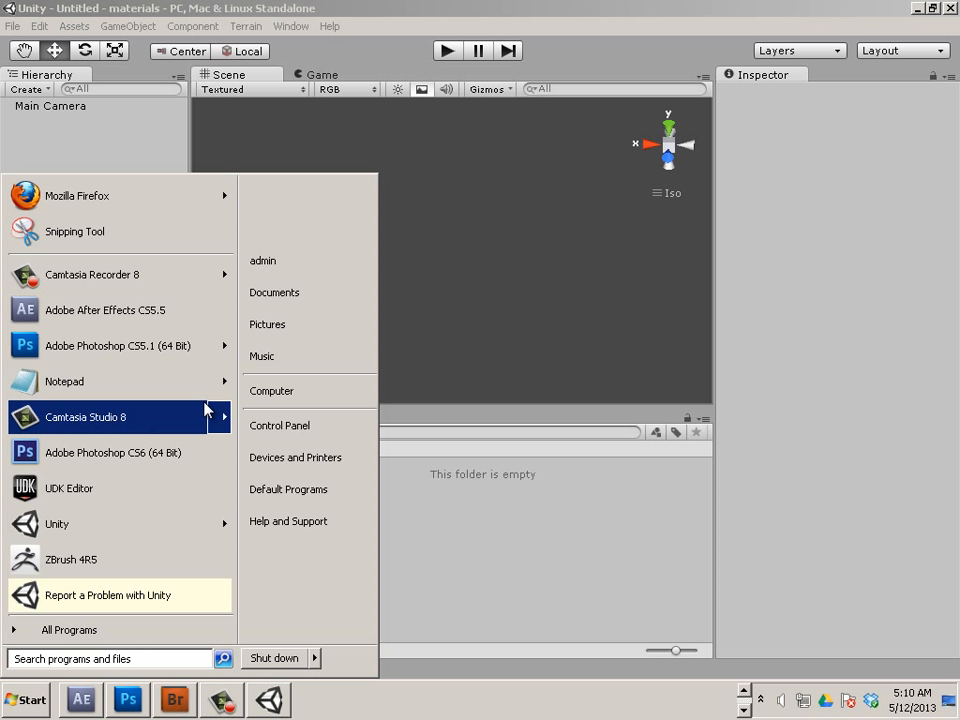
left_click(283, 401)
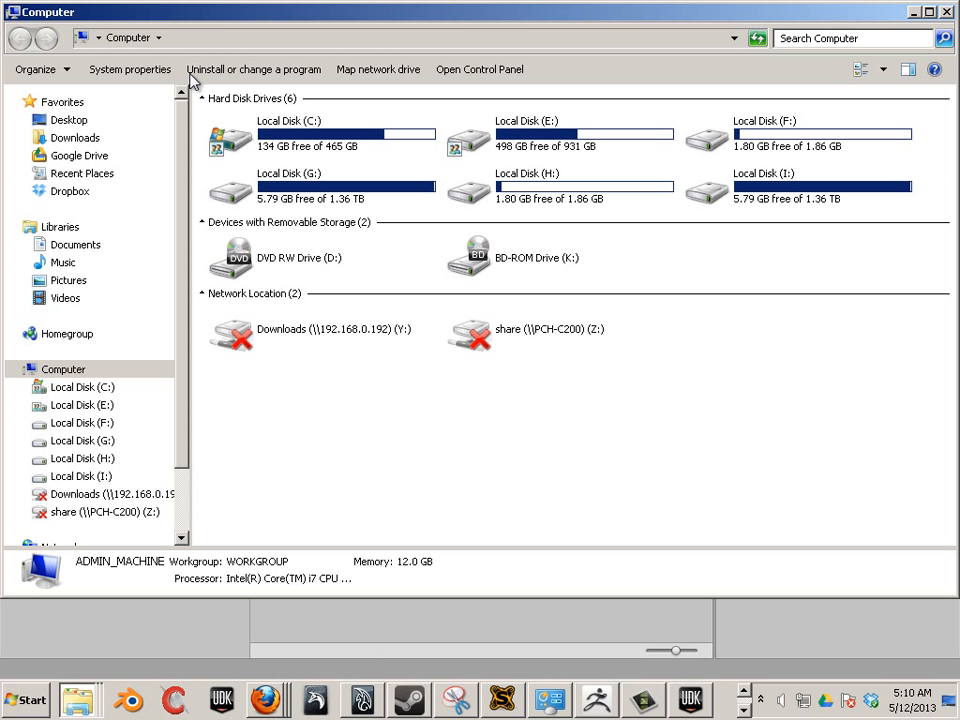
left_click_drag(480, 12, 959, 12)
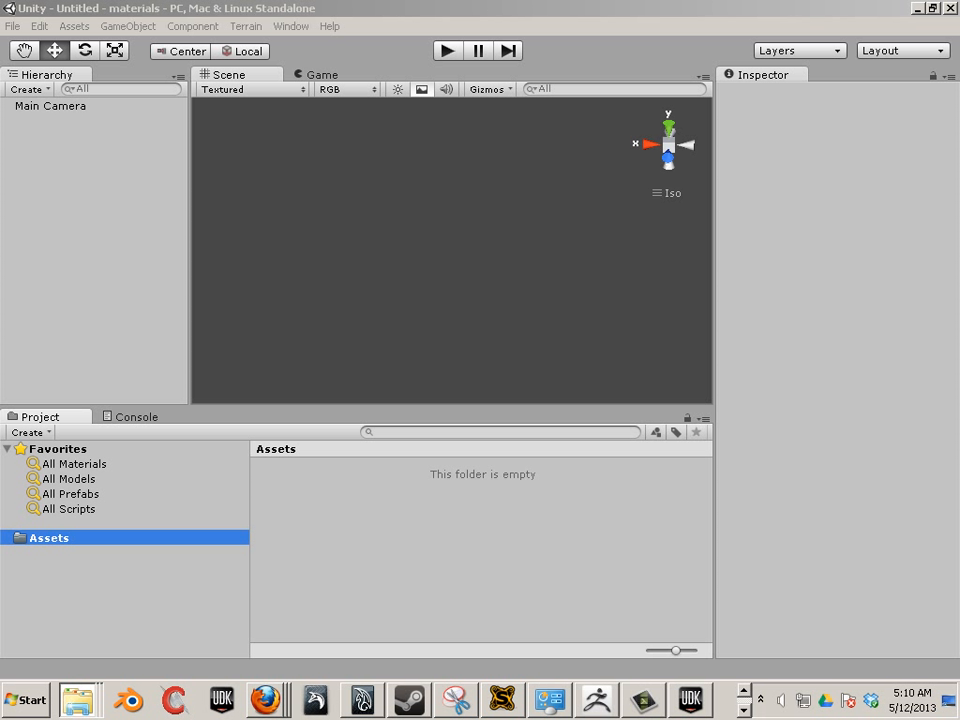
left_click_drag(959, 48, 640, 48)
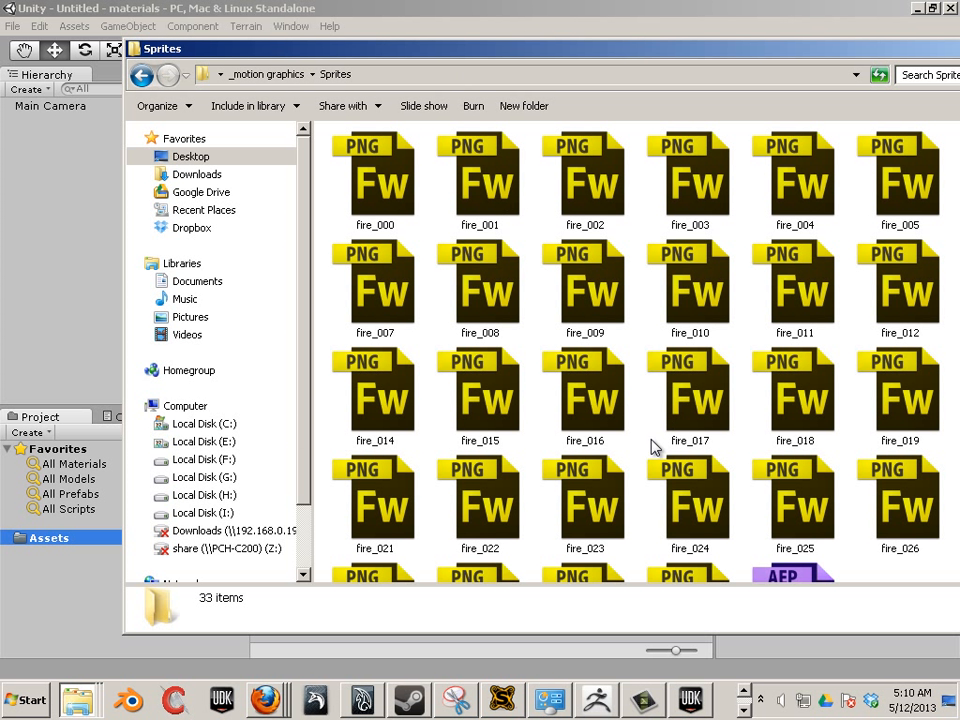
scroll(670, 420, "down", 2)
scroll(692, 497, "up", 2)
scroll(491, 292, "down", 2)
left_click(682, 555)
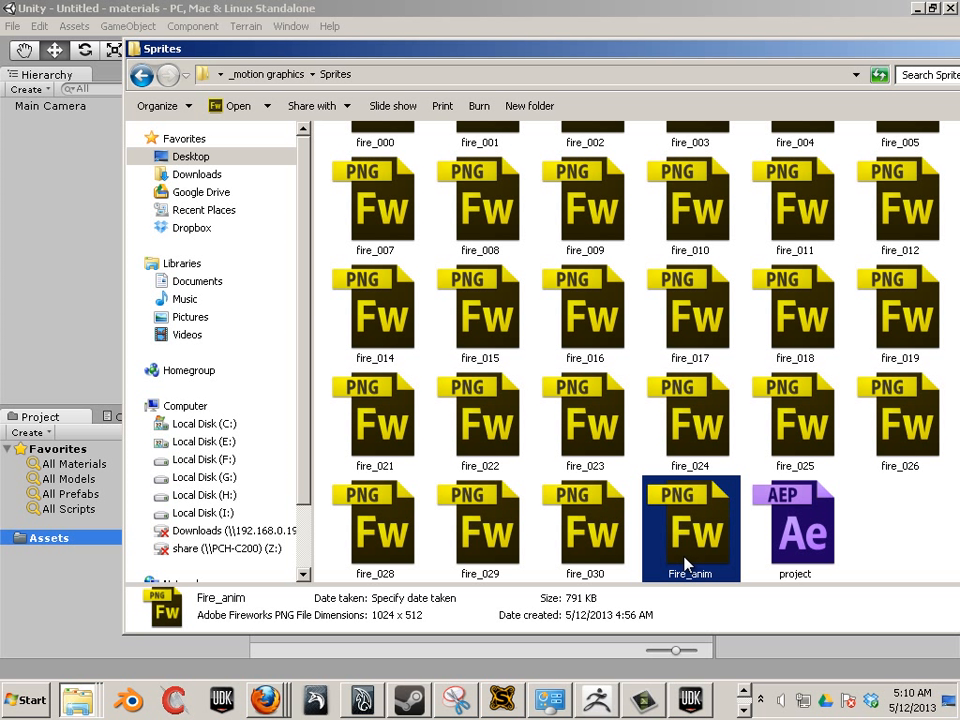
right_click(684, 543)
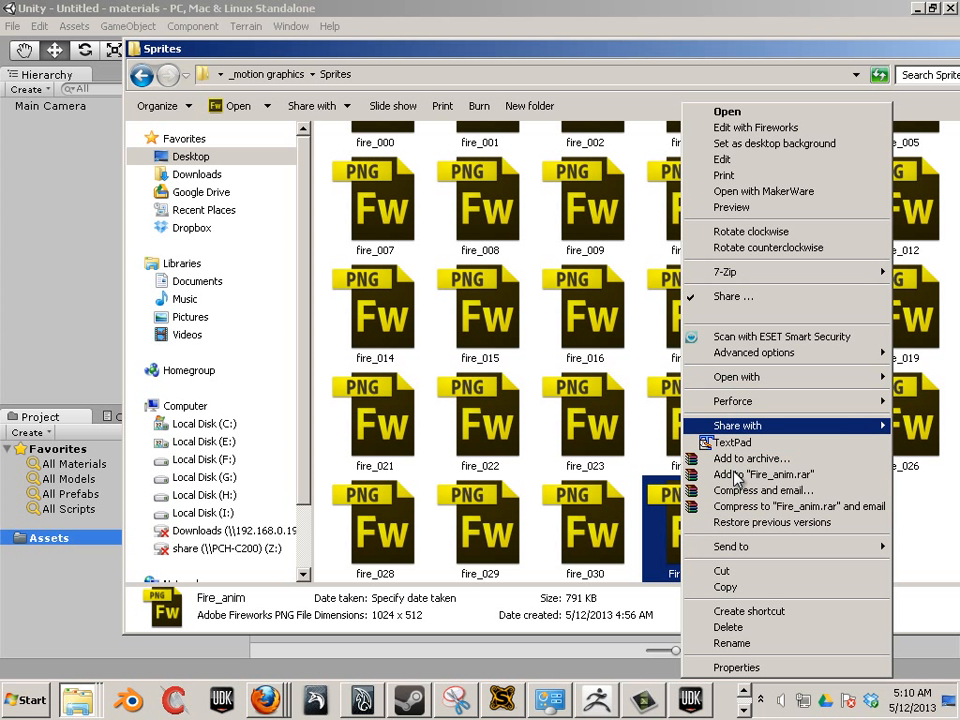
left_click(716, 583)
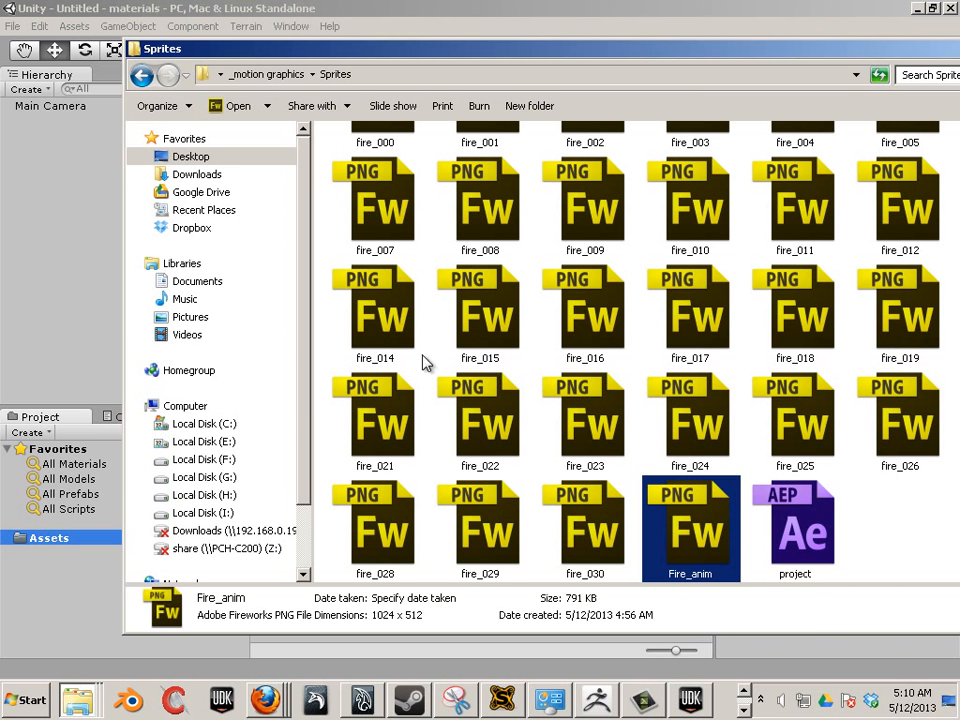
Look through the Unity Projects and Unity folders in the Documents library for the current project's folder
left_click(205, 283)
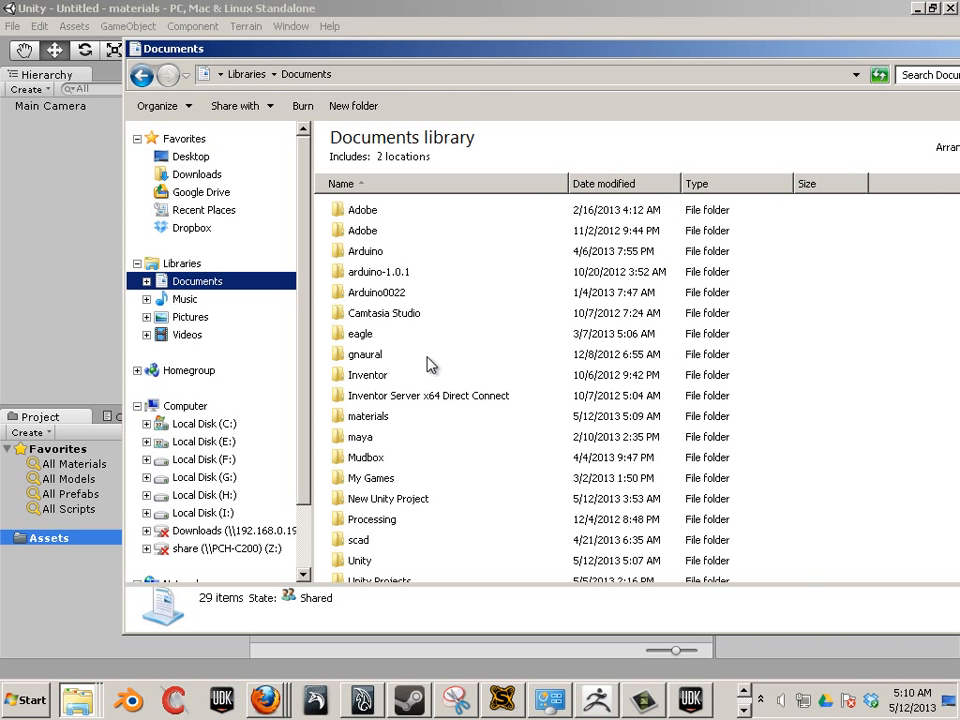
left_click(459, 460)
scroll(462, 467, "down", 3)
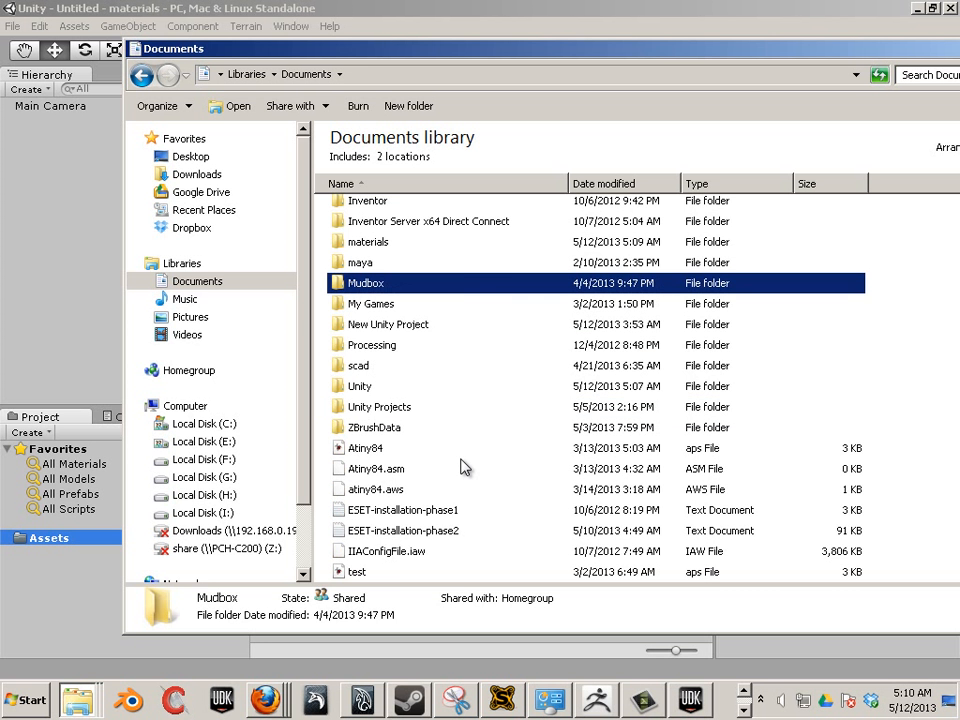
double_click(400, 408)
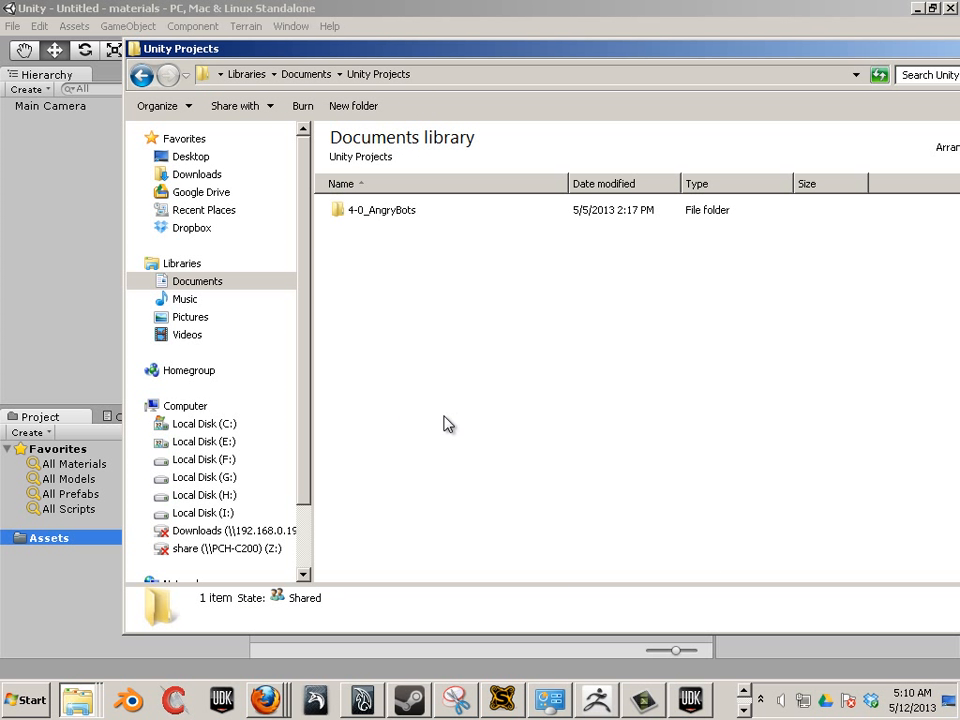
left_click(141, 76)
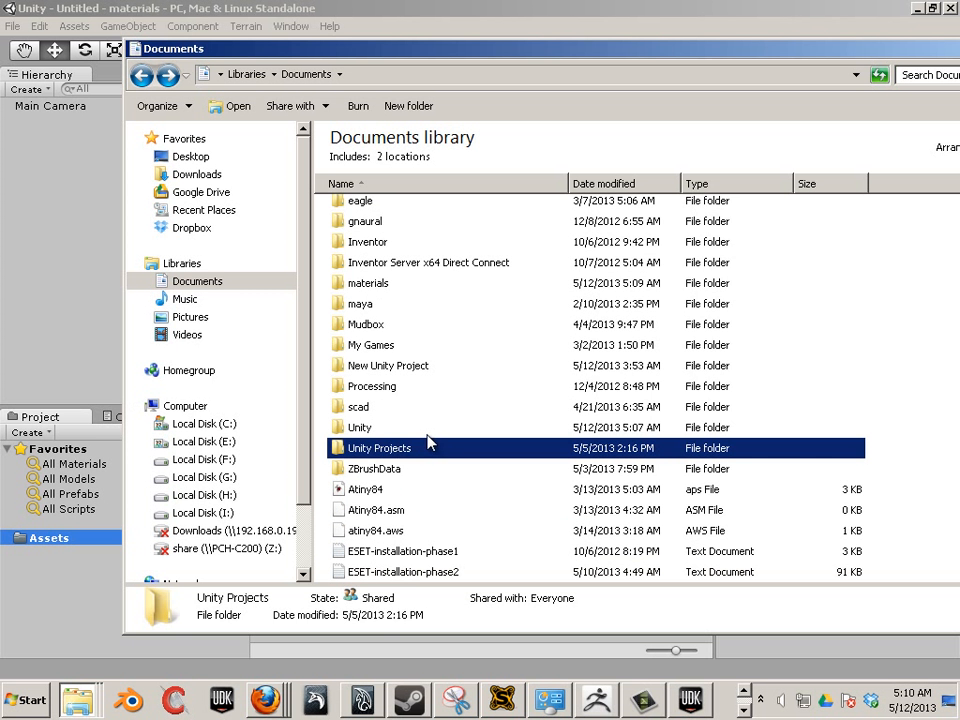
double_click(363, 428)
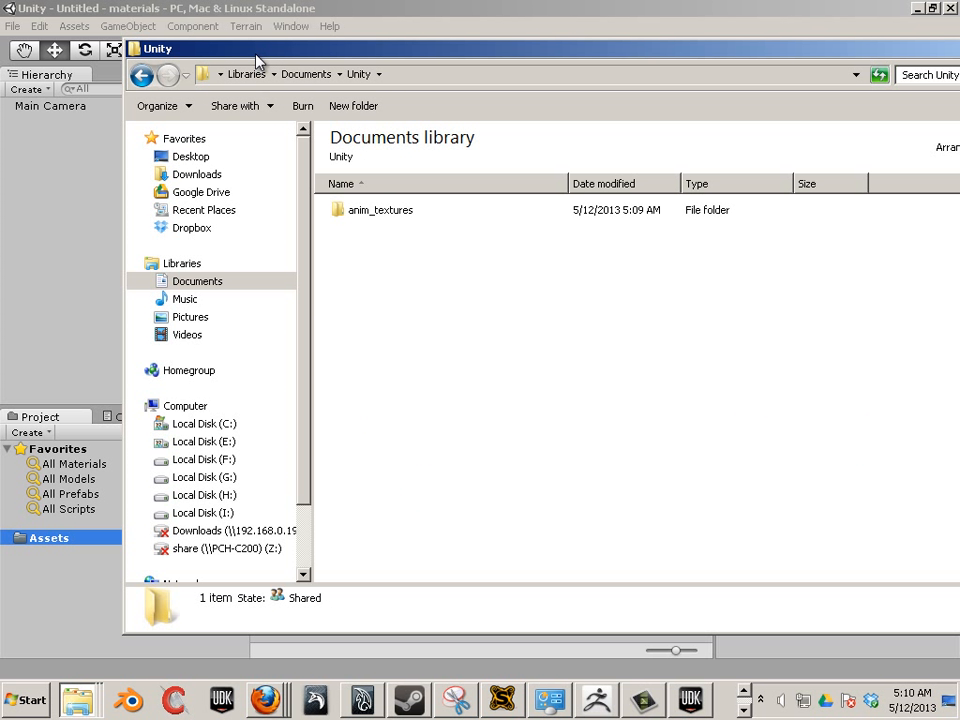
left_click_drag(275, 48, 397, 47)
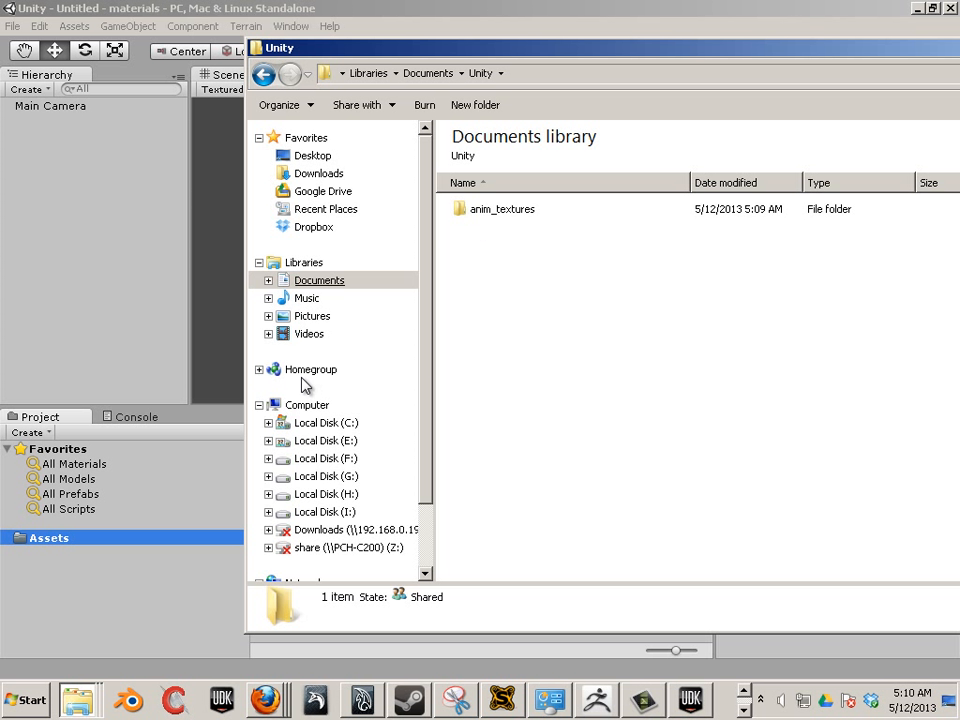
Show the project's Assets folder in Explorer from Unity and paste the copied Fire_anim image inside it
right_click(52, 540)
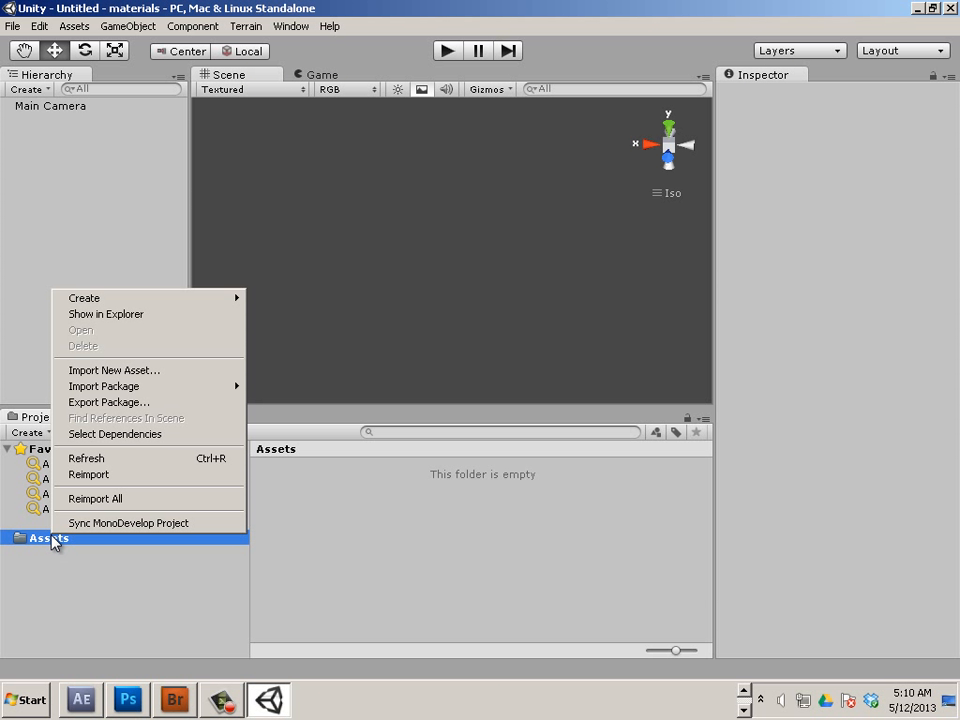
left_click(128, 316)
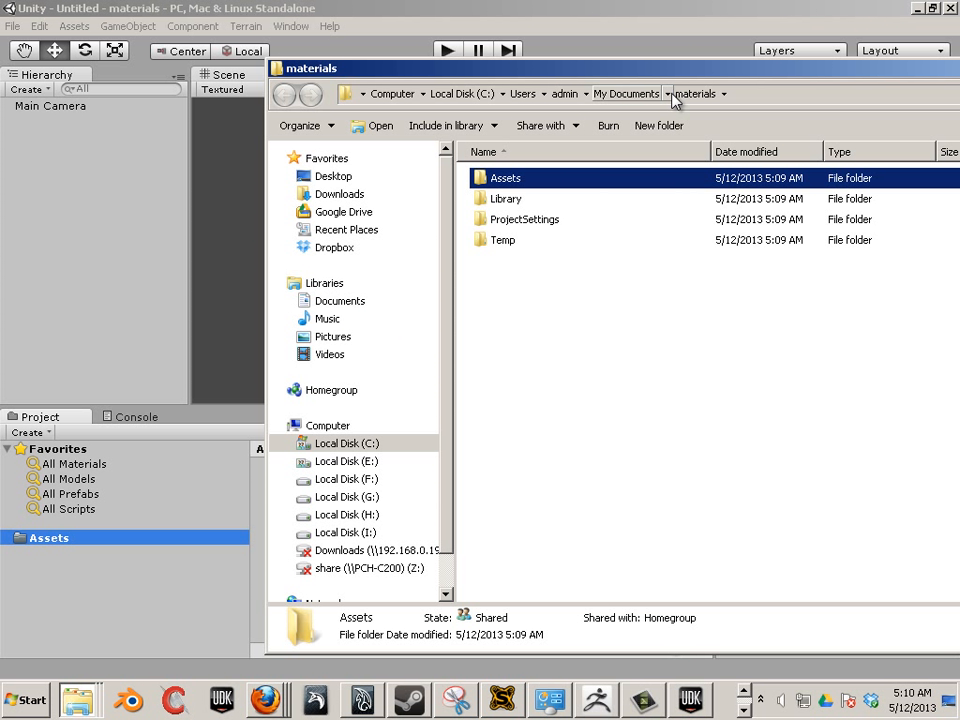
double_click(507, 180)
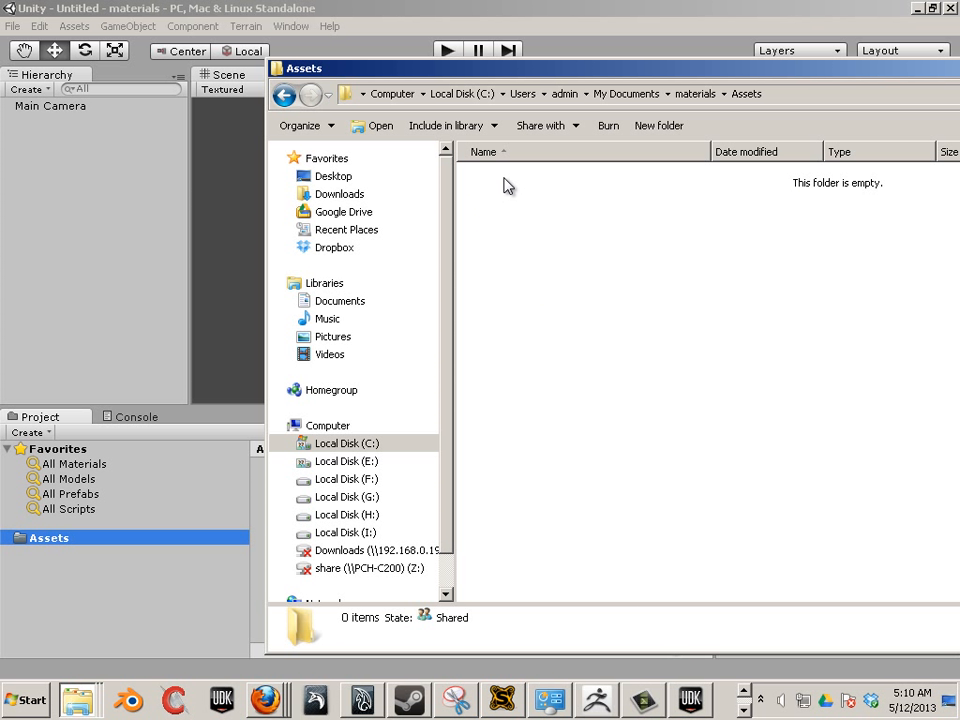
right_click(494, 287)
left_click(547, 393)
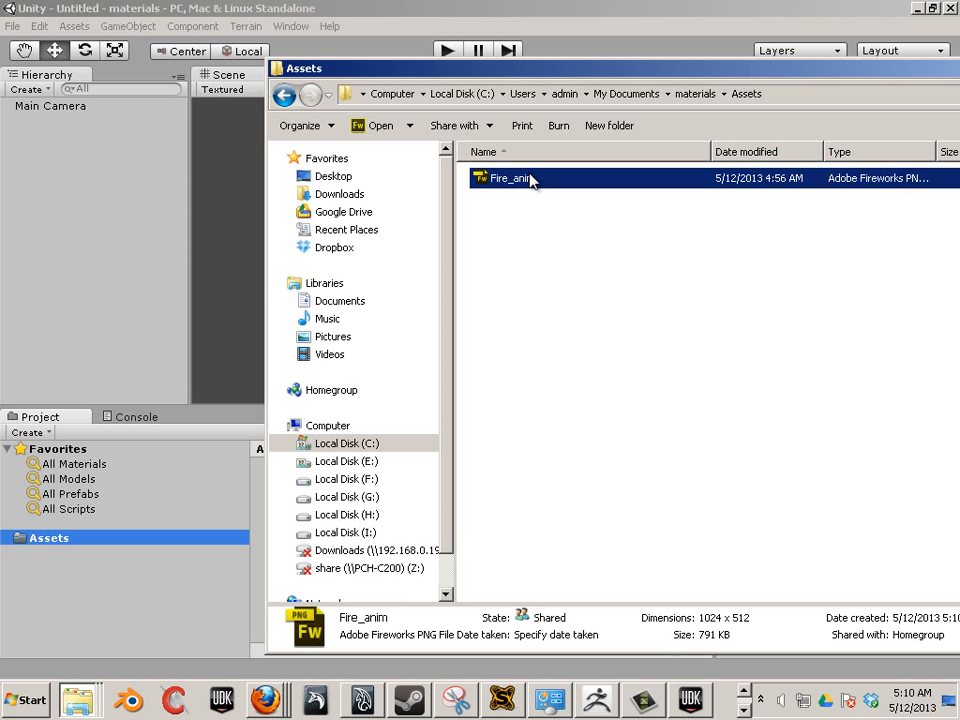
Go back to My Documents and open the materials project folder to view its contents
left_click(610, 96)
left_click(475, 404)
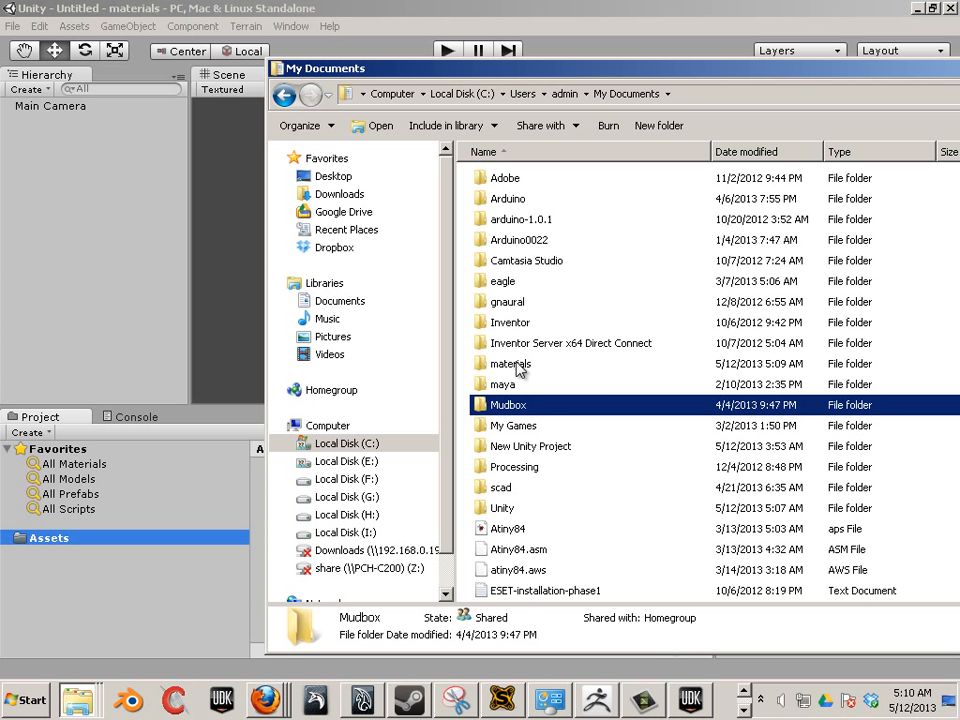
double_click(480, 364)
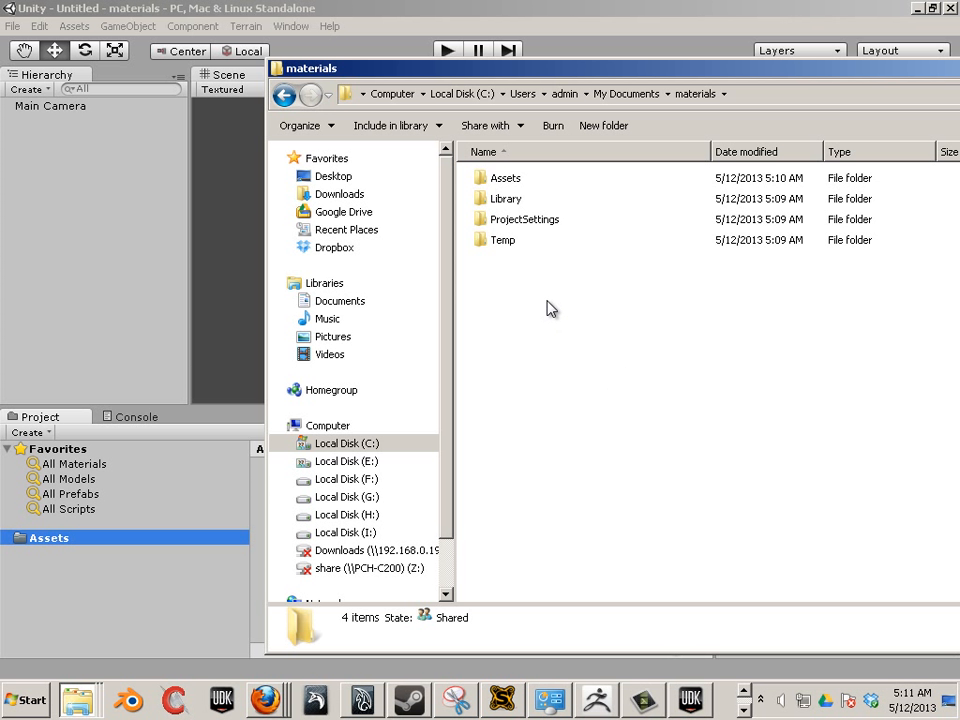
Check the Fire_anim image in the materials project's Assets folder and view its import settings in Unity
left_click_drag(611, 291, 521, 247)
double_click(497, 182)
left_click(538, 216)
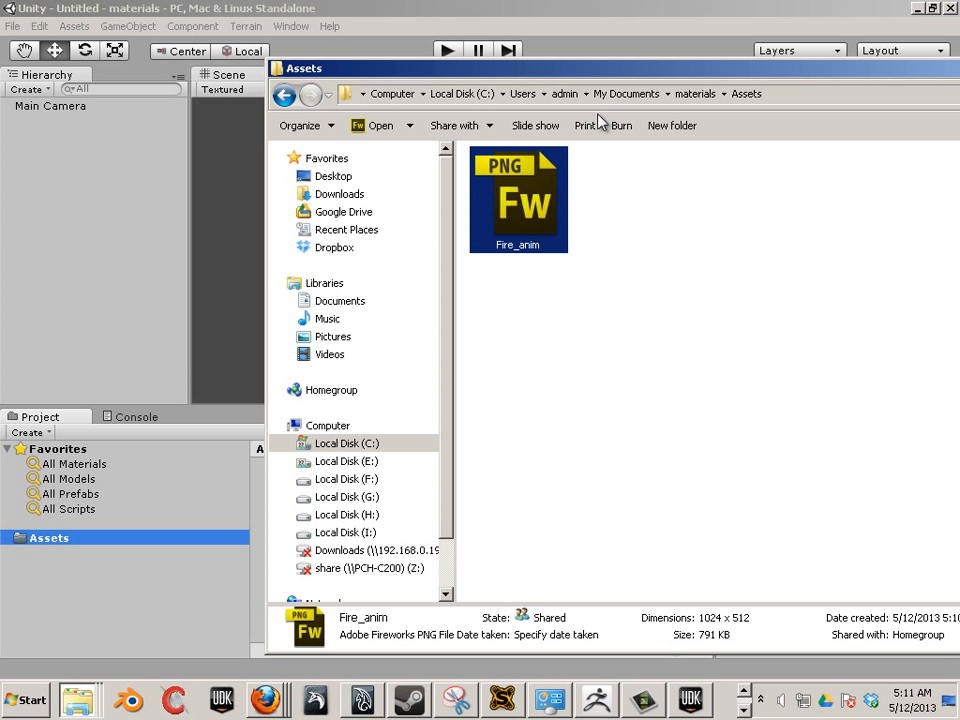
left_click(957, 68)
left_click(94, 364)
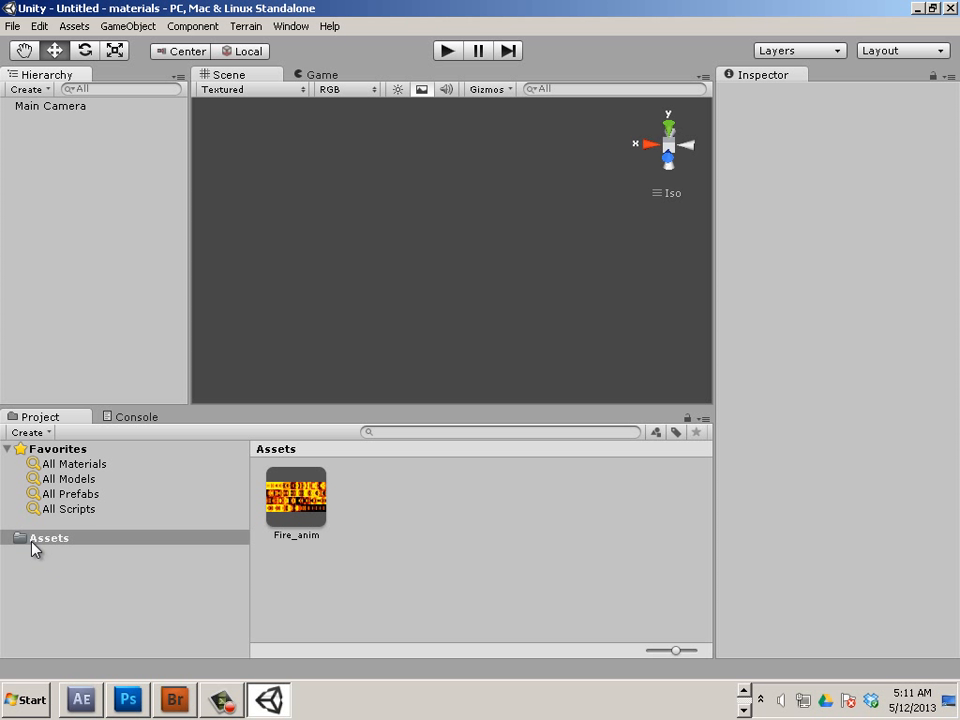
left_click(306, 508)
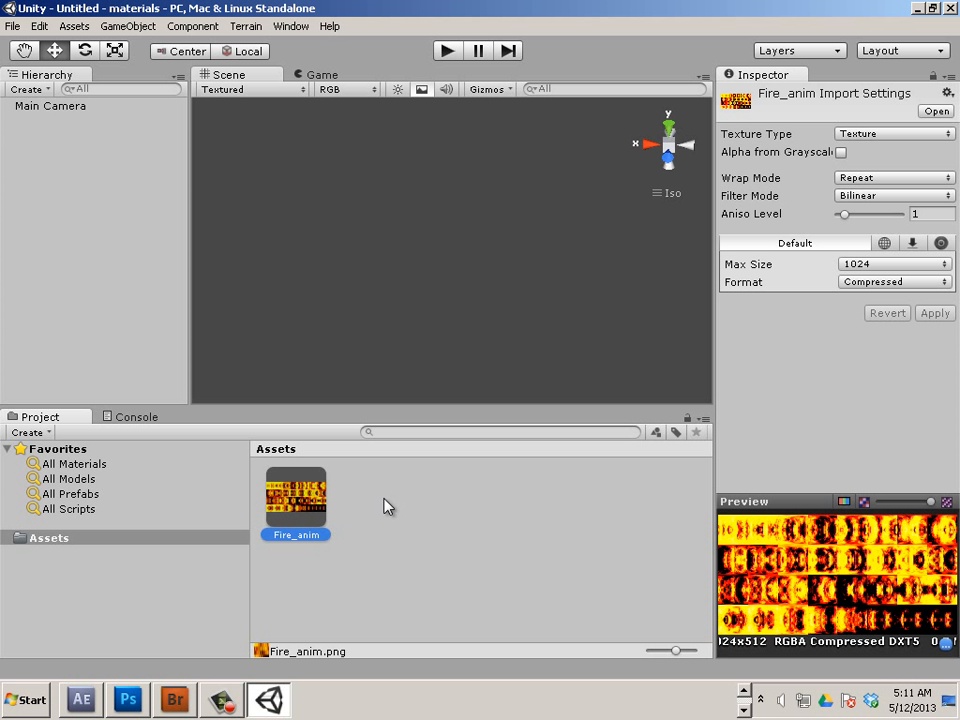
Create a new material in the Assets folder with its default name and assign Fire_anim as its base texture
right_click(388, 506)
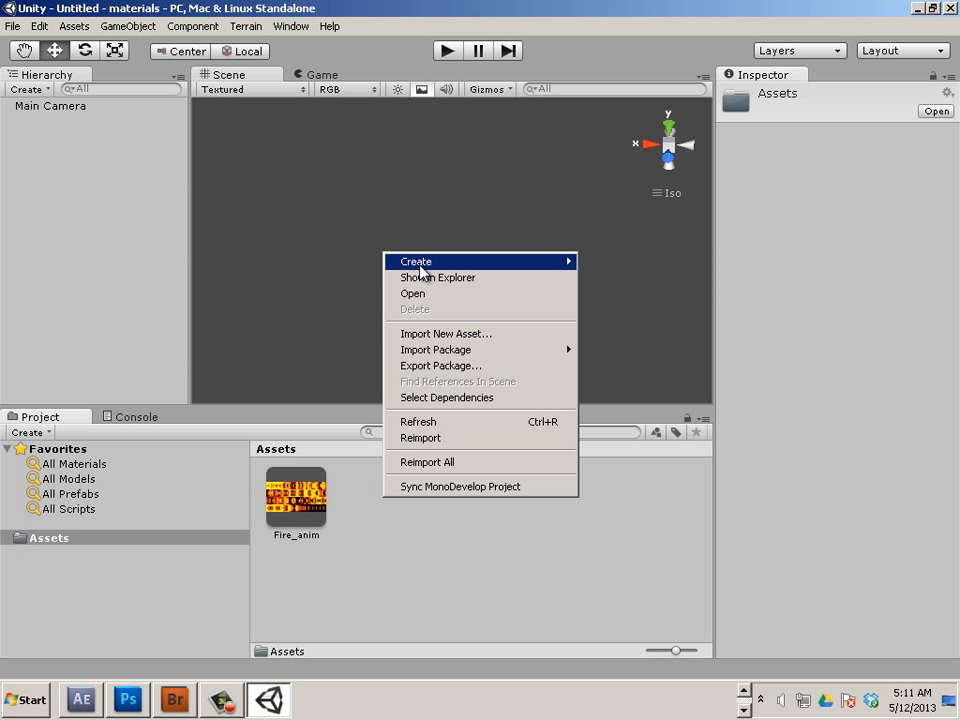
mouse_move(420, 270)
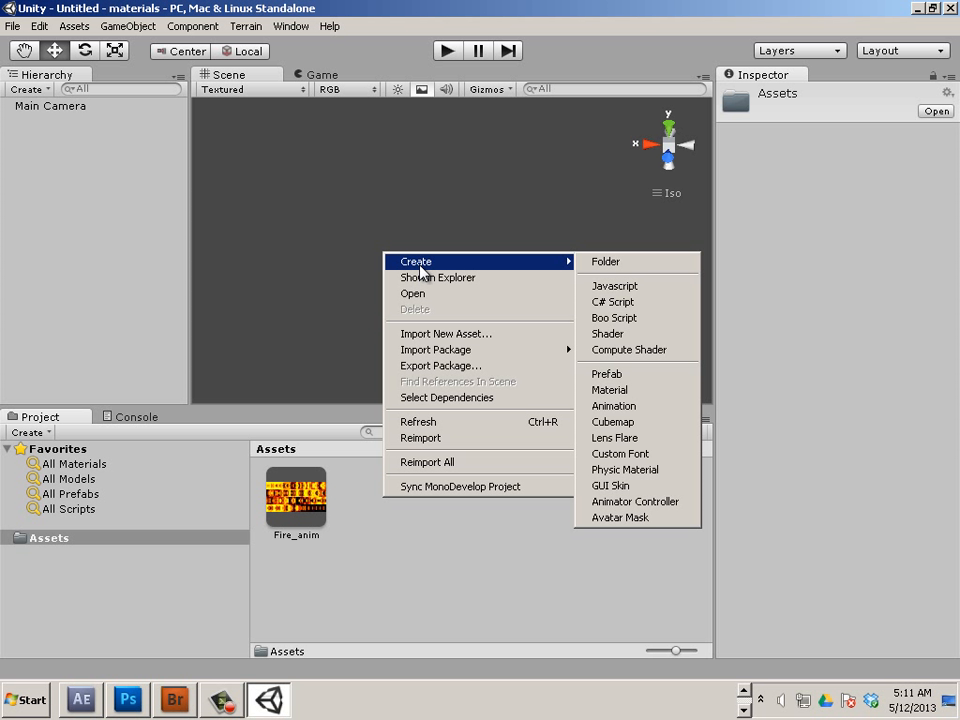
left_click(660, 391)
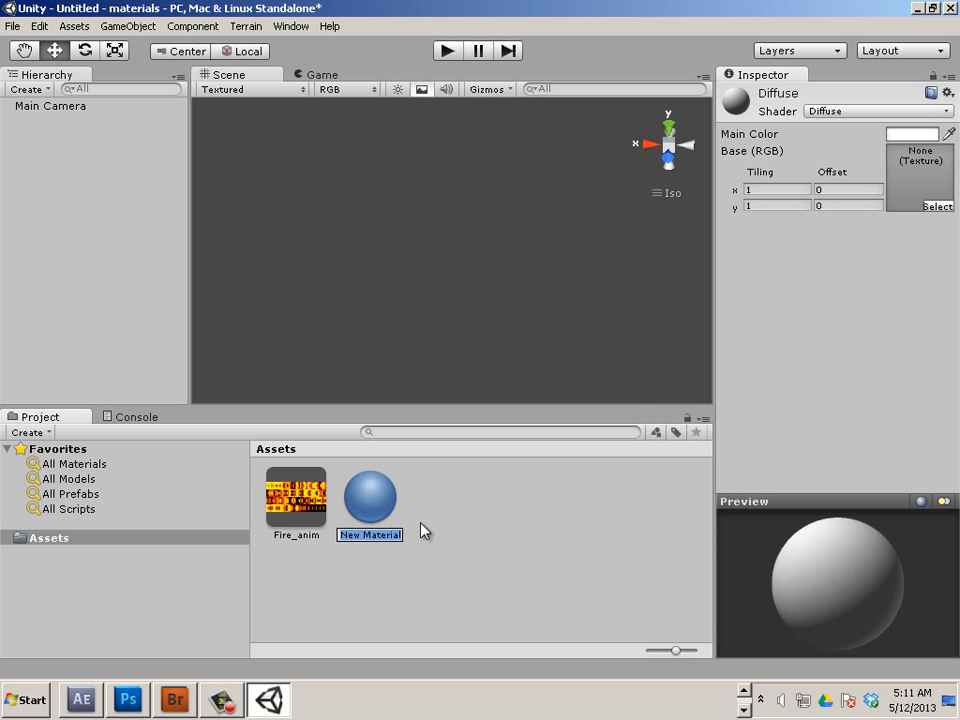
key("Return")
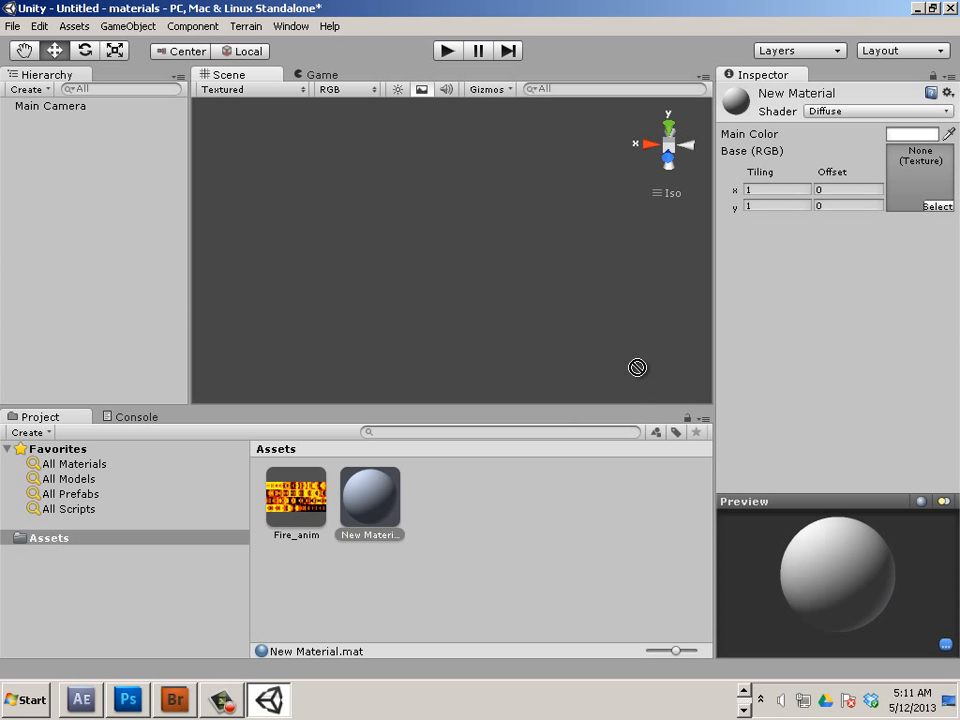
left_click_drag(856, 219, 915, 200)
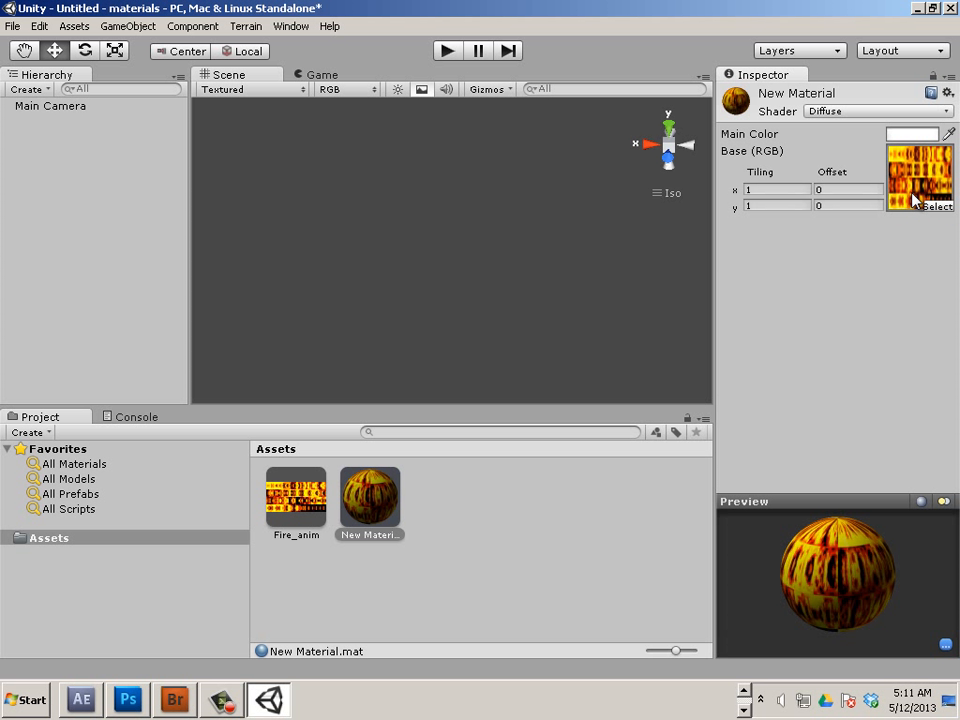
Change the new material's shader to Particles/Additive and deselect the material
left_click(868, 112)
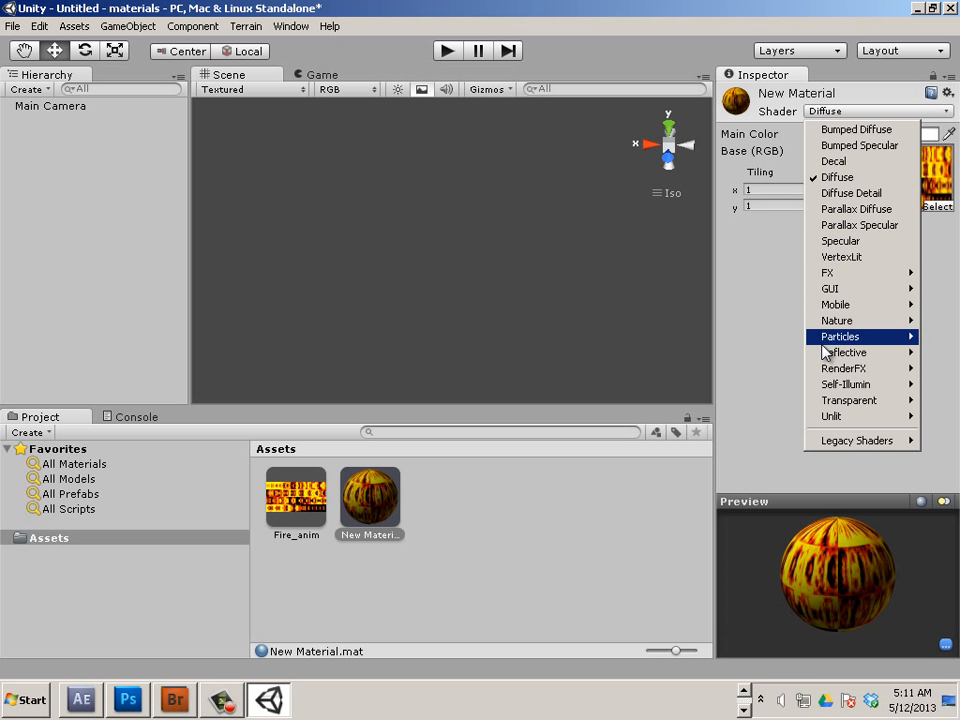
mouse_move(839, 347)
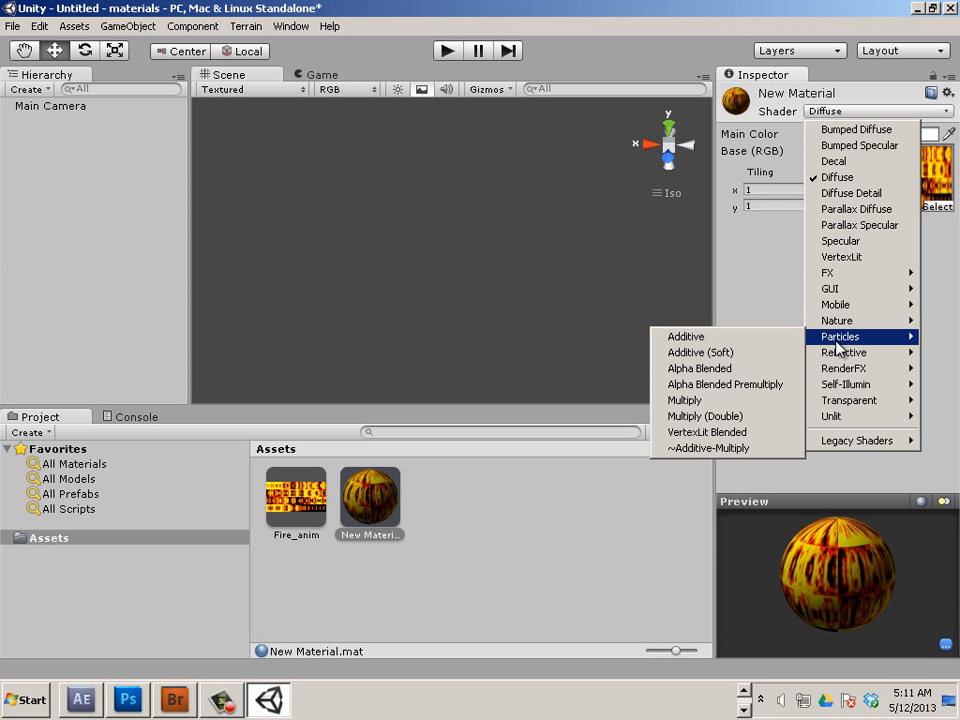
left_click(783, 342)
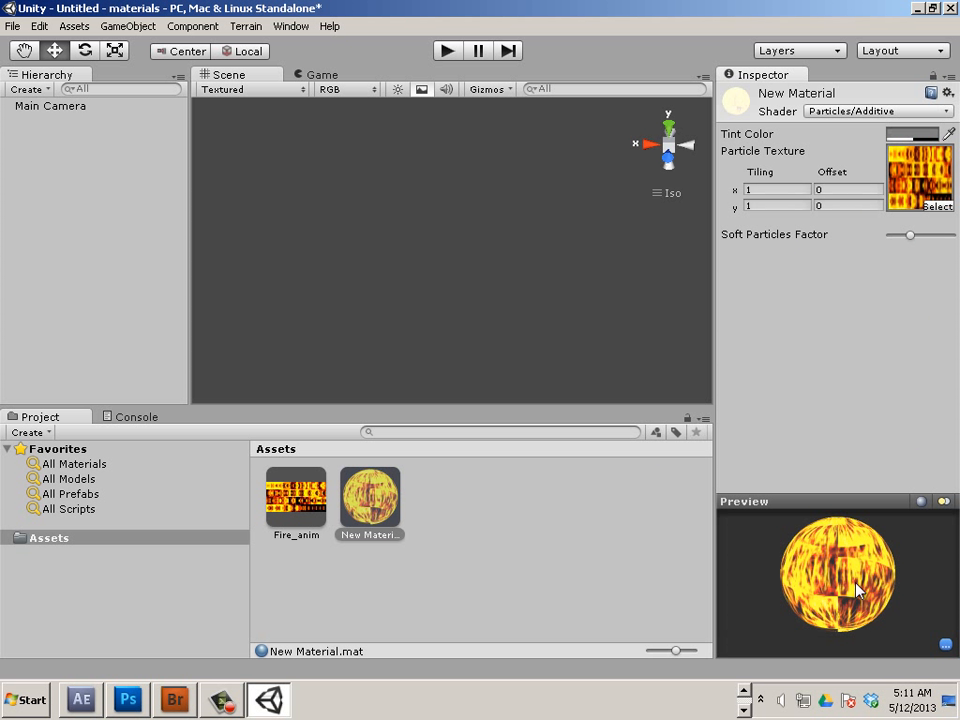
left_click(525, 566)
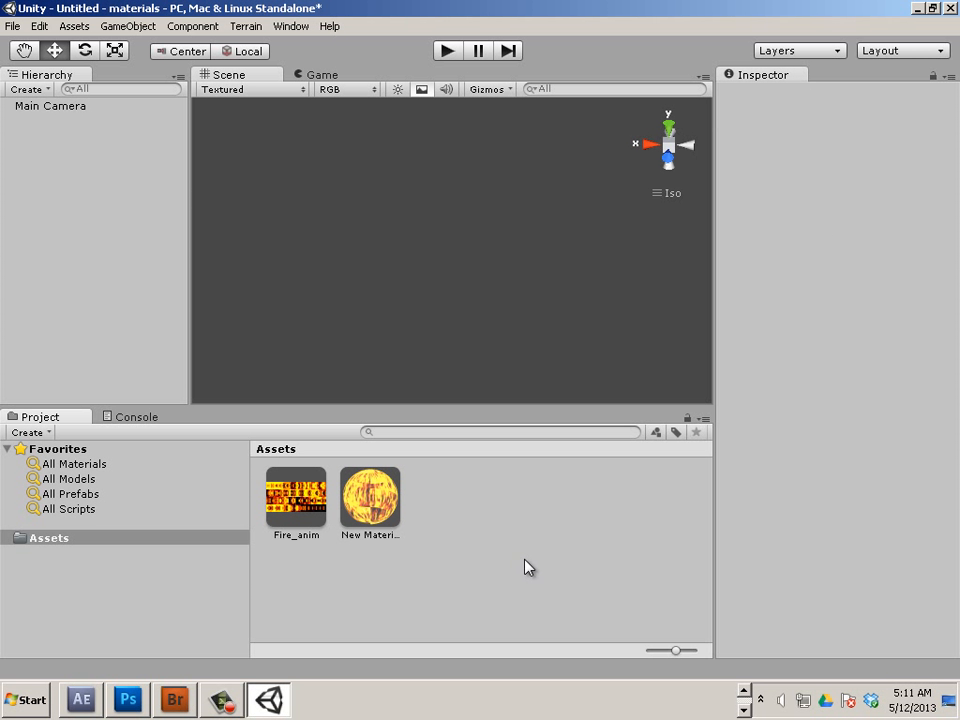
left_click(350, 508)
left_click(335, 508)
left_click(315, 508)
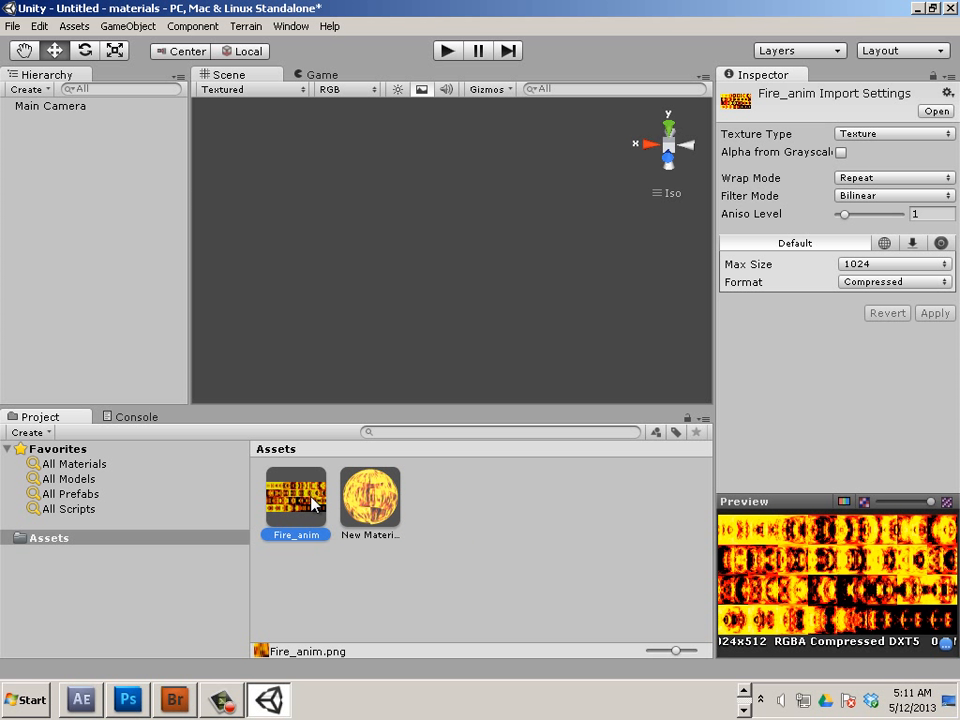
left_click(74, 110)
left_click(98, 212)
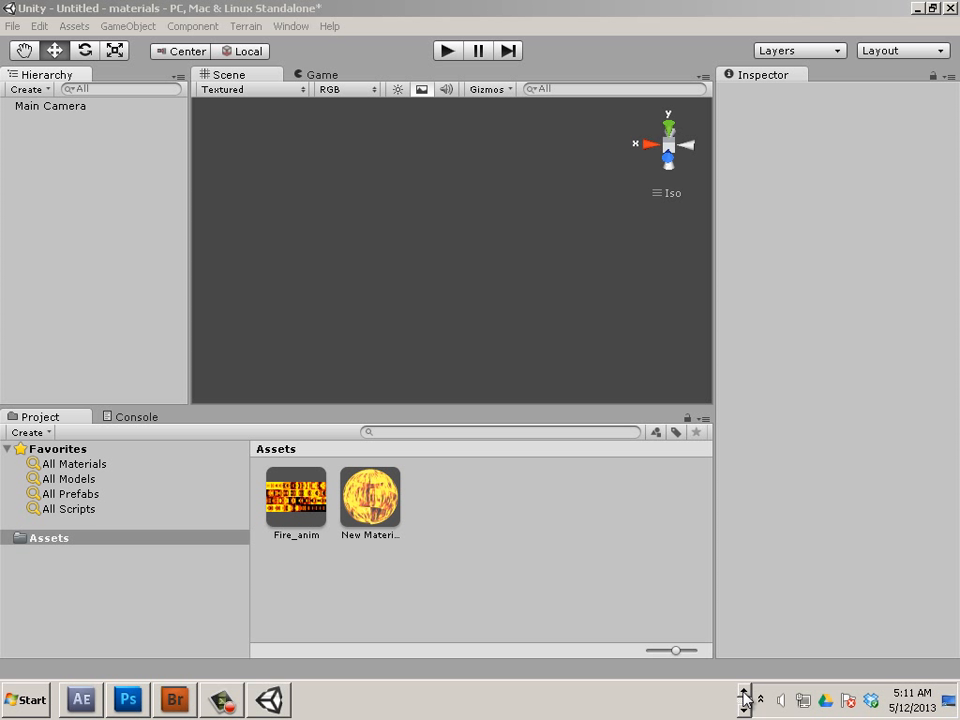
Switch to Autodesk Maya and close the Essential Skills Movies window and the Attribute Editor
left_click(744, 708)
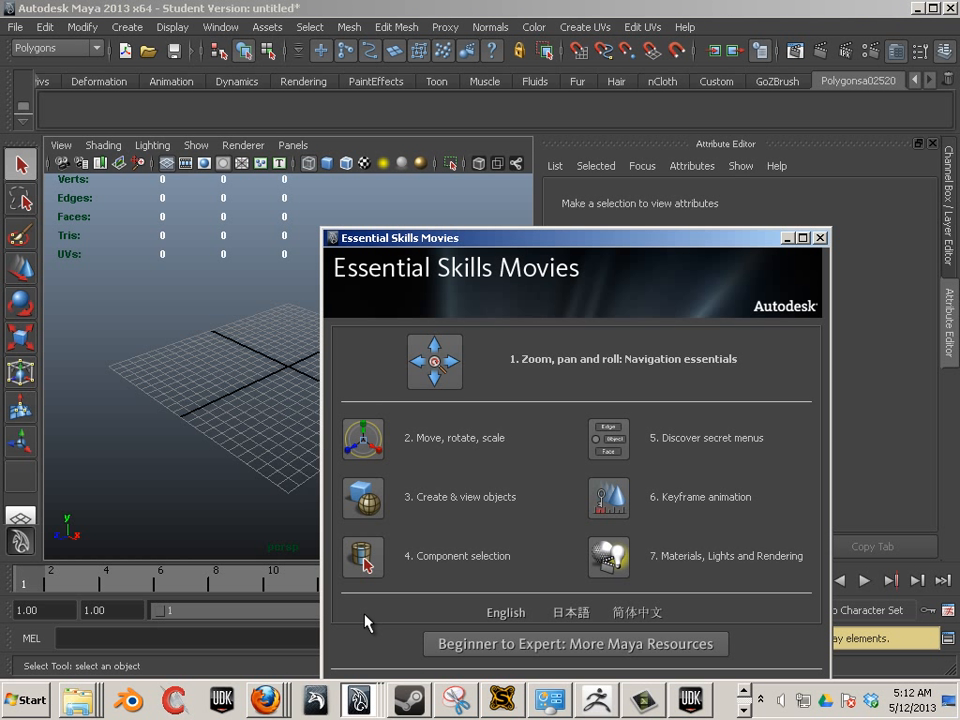
left_click(820, 239)
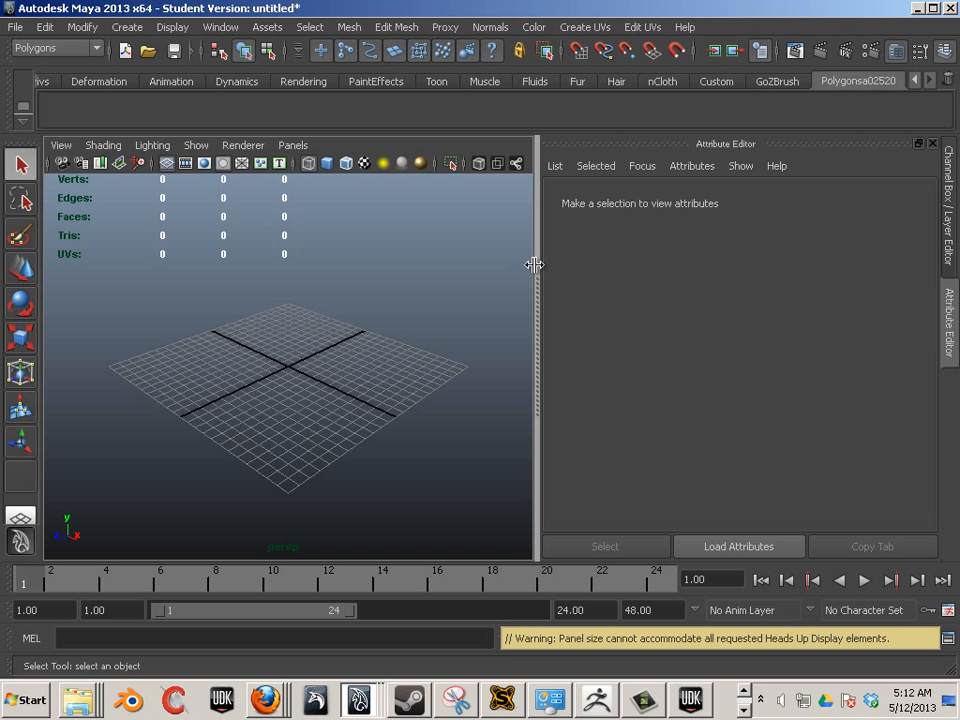
left_click(932, 145)
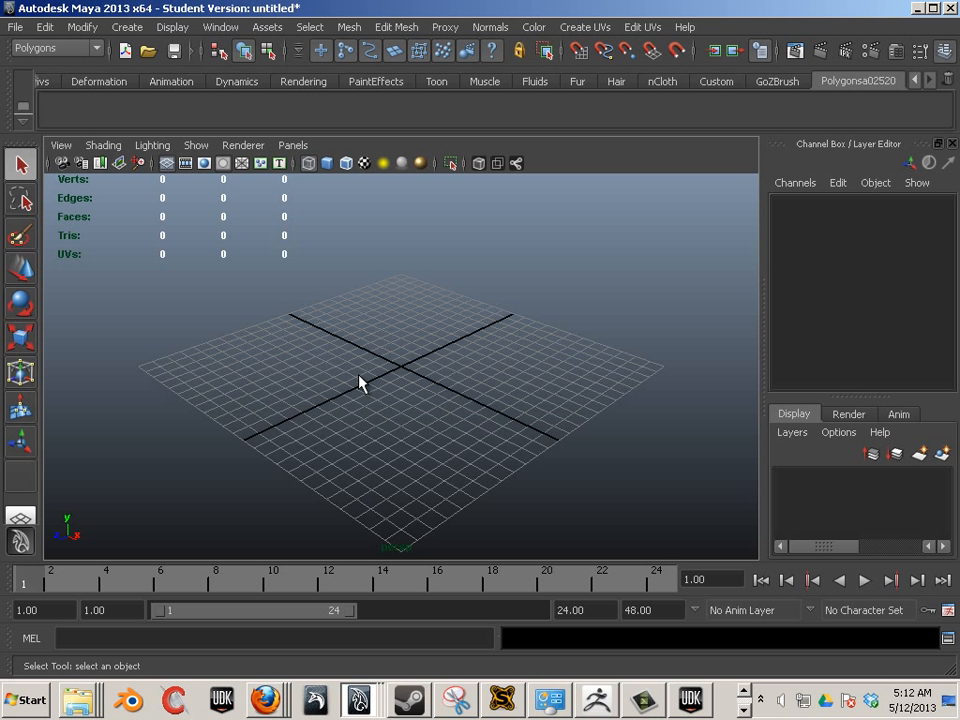
Create a polygon sphere at the grid's origin and scale it uniformly to about 3.9
left_click_drag(418, 392, 401, 354, "alt")
right_click_drag(401, 354, 403, 392, "alt")
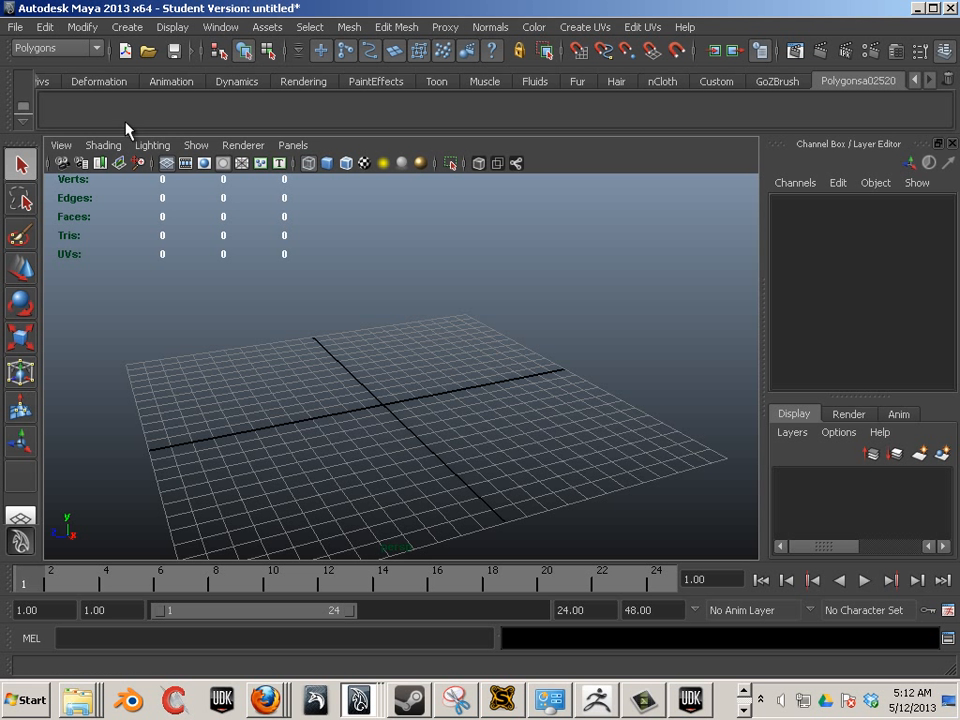
left_click(915, 80)
left_click(915, 80)
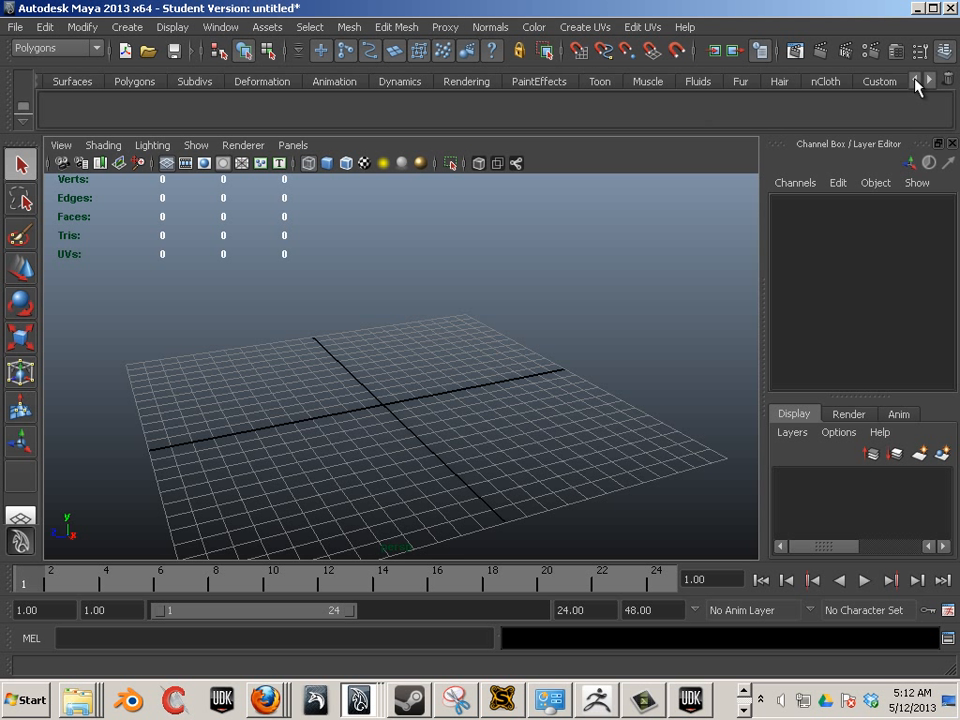
left_click(915, 80)
left_click(195, 82)
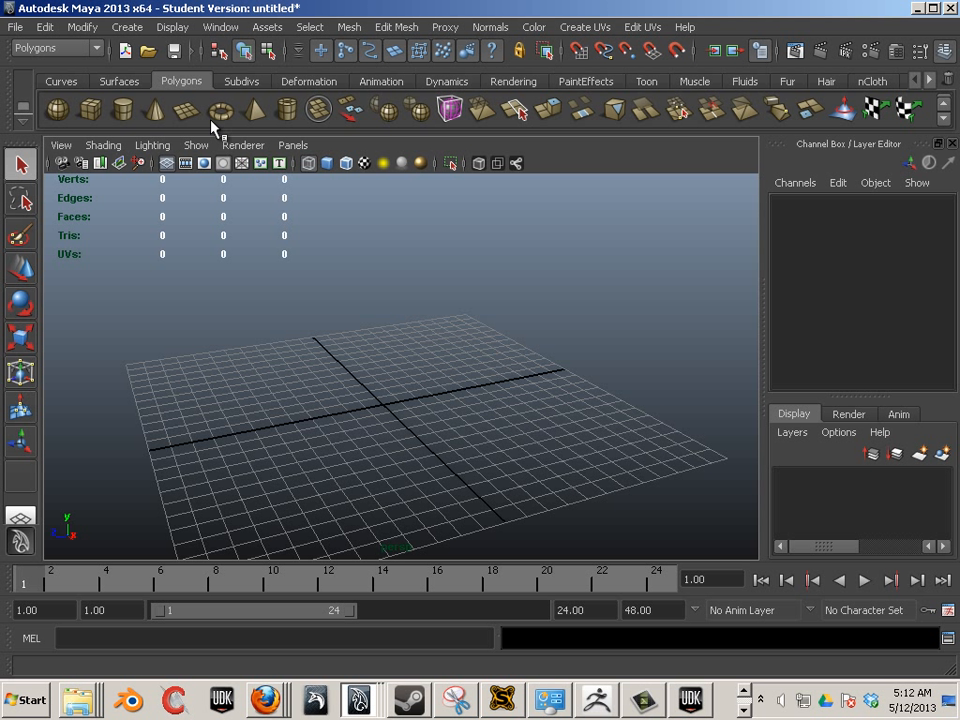
left_click(58, 108)
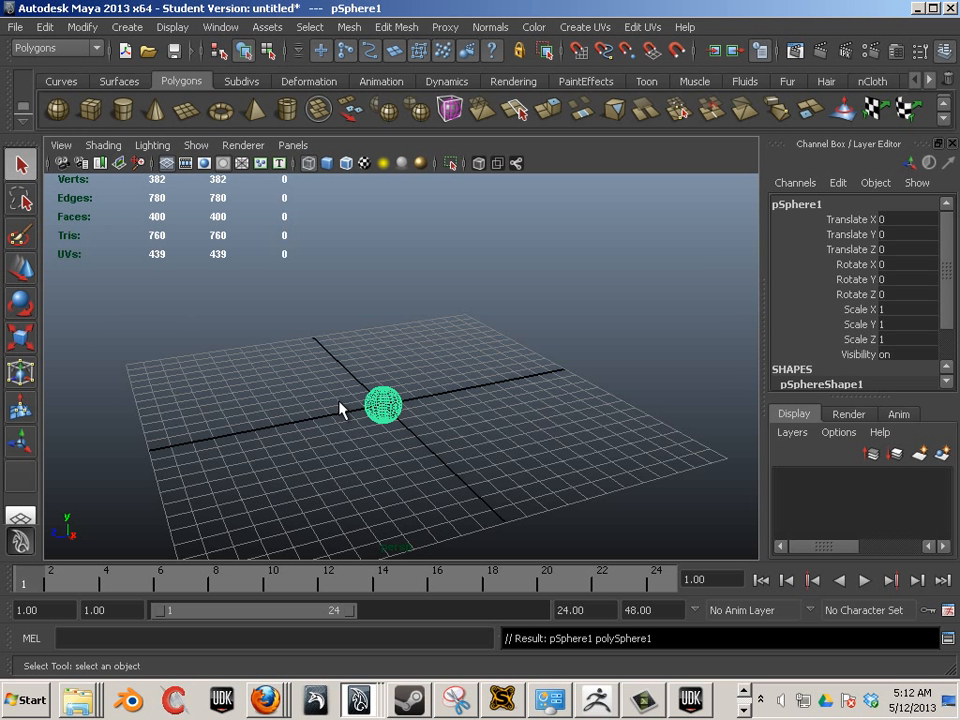
left_click(20, 338)
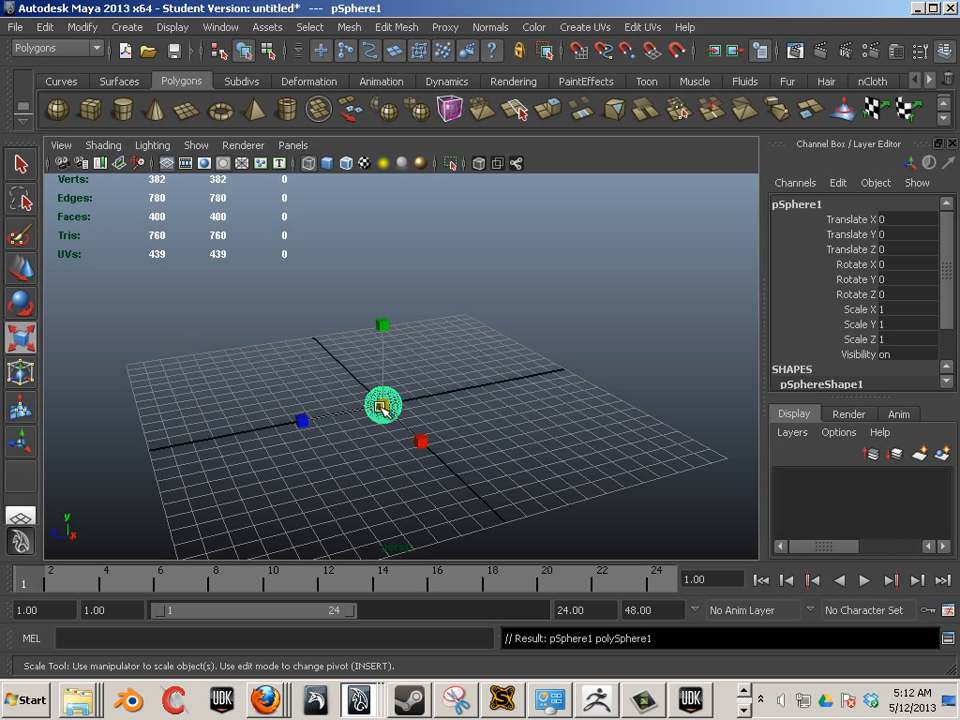
left_click_drag(380, 406, 514, 426)
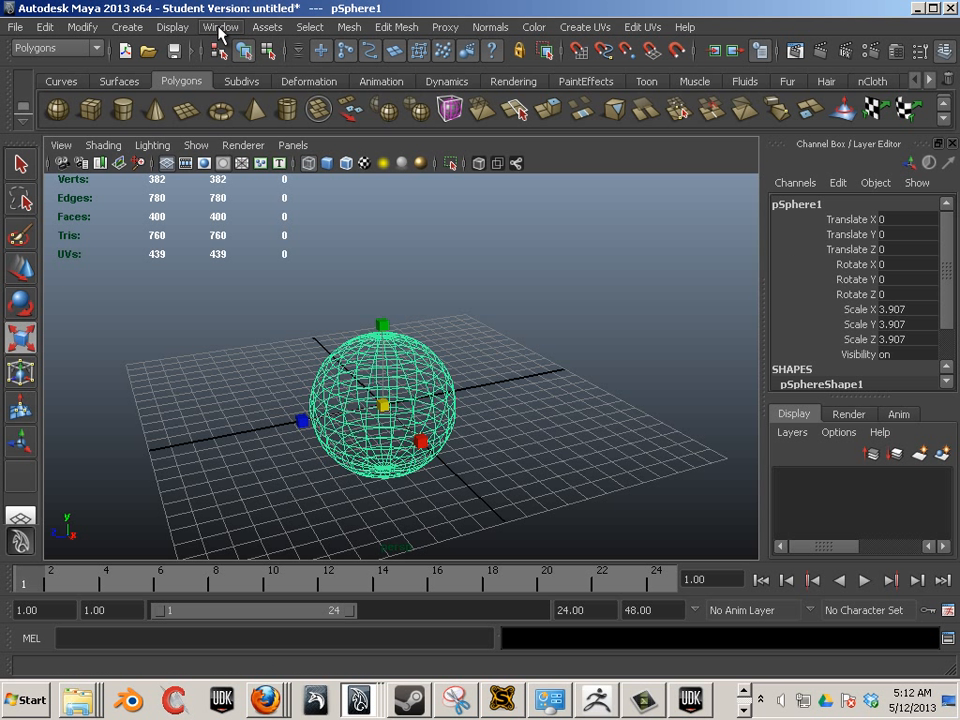
Open the UV Texture Editor to examine the sphere's UV layout and move the editor aside to uncover the sphere
left_click(221, 28)
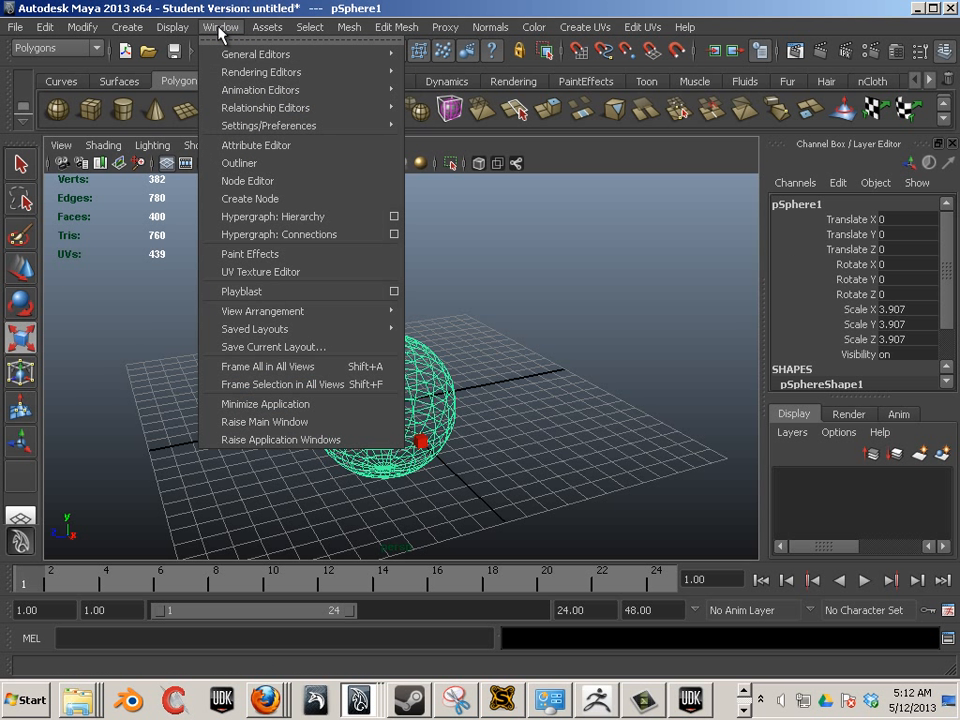
left_click(258, 271)
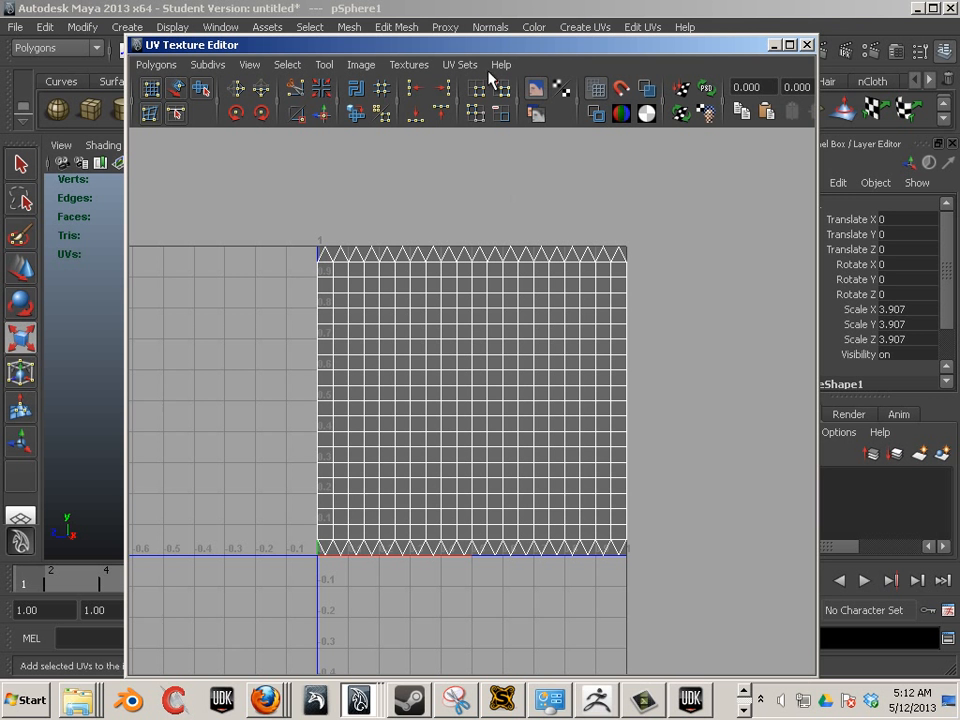
left_click_drag(434, 47, 955, 42)
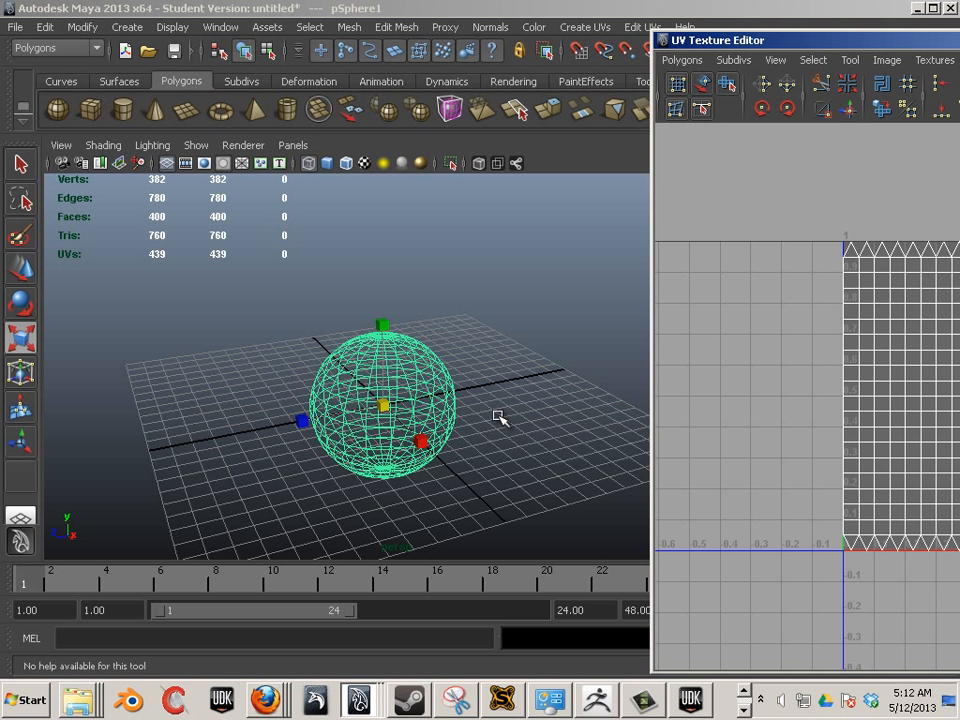
left_click(453, 345)
left_click(426, 357)
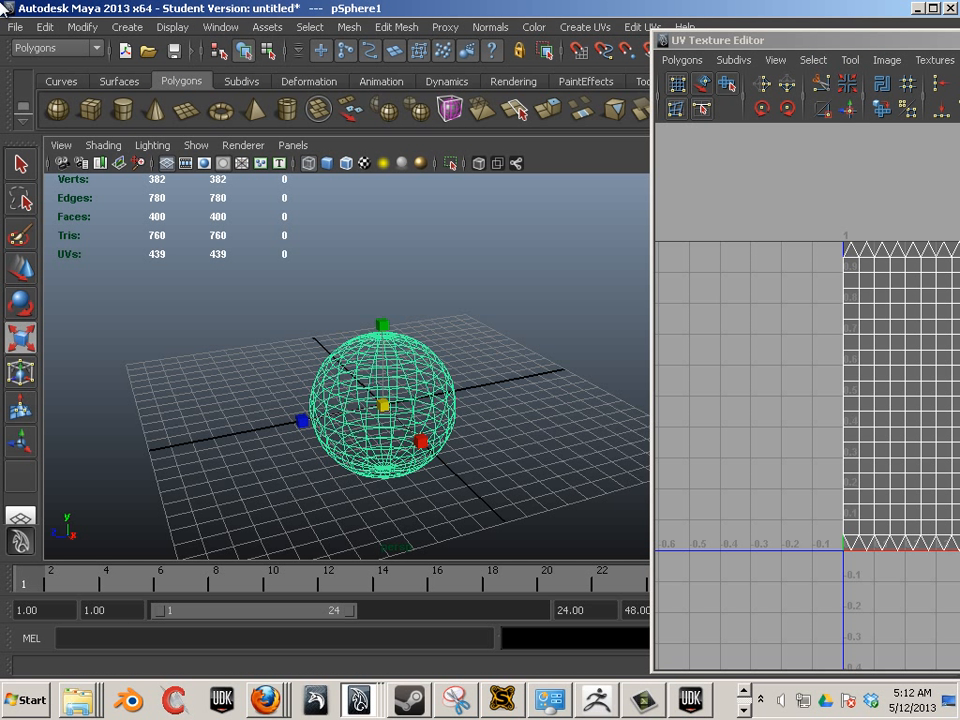
Export the selected sphere in OBJexport format as fireball into the Assets folder of the materials project in Documents
left_click(14, 27)
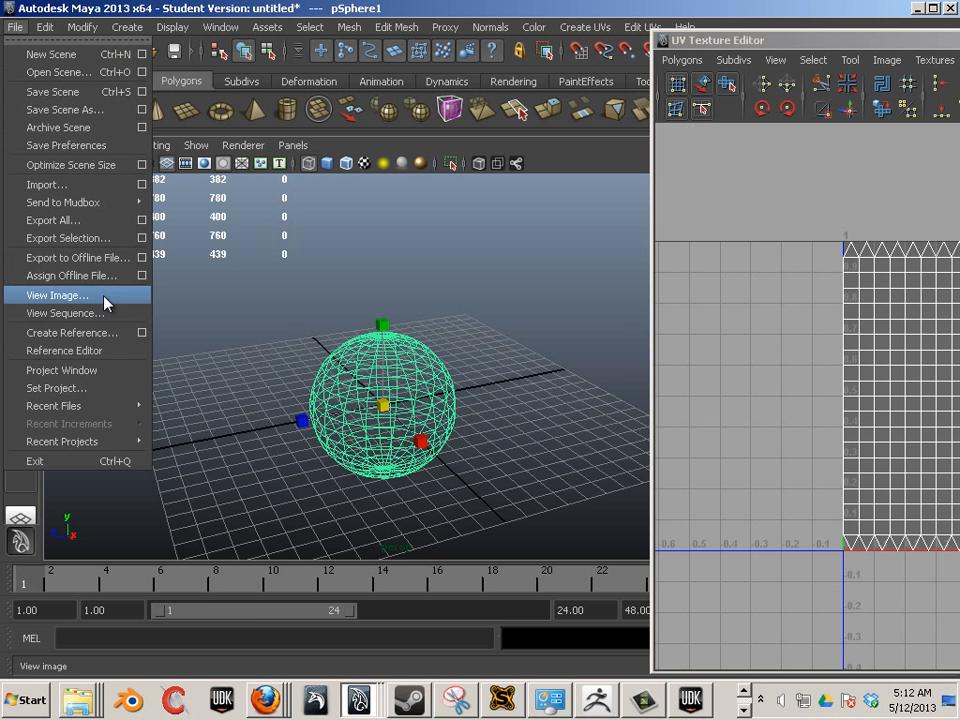
left_click(88, 239)
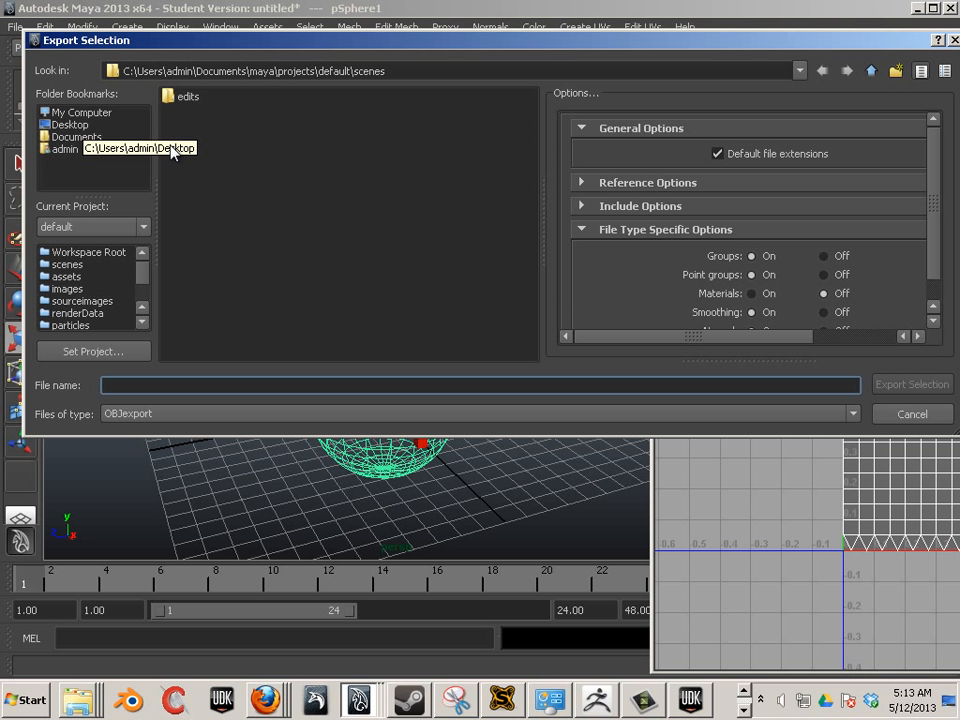
left_click(75, 125)
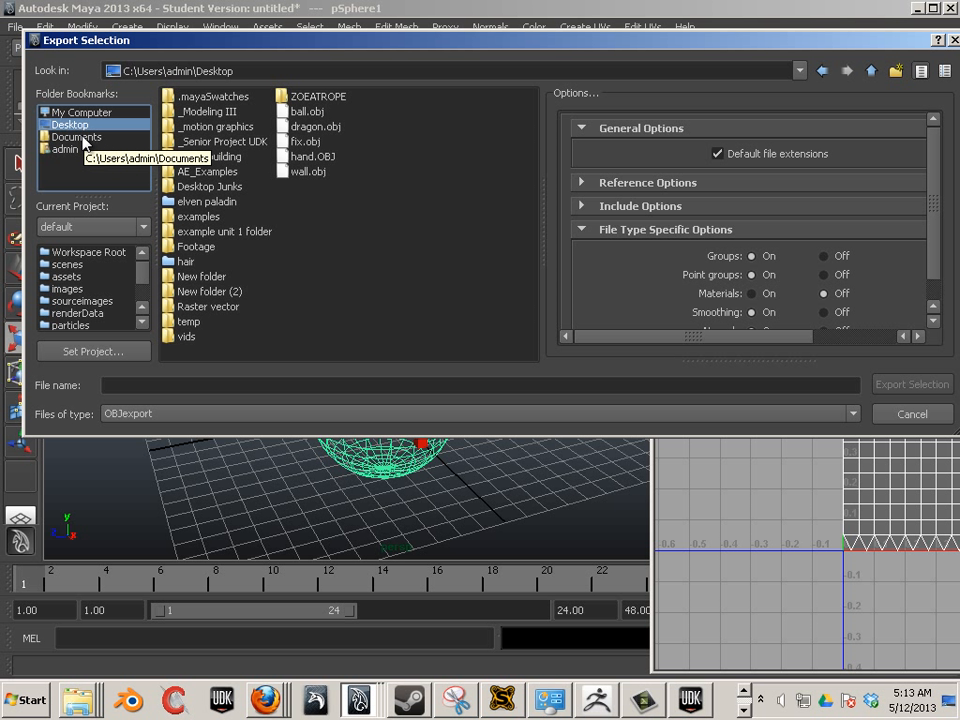
left_click(84, 138)
double_click(210, 232)
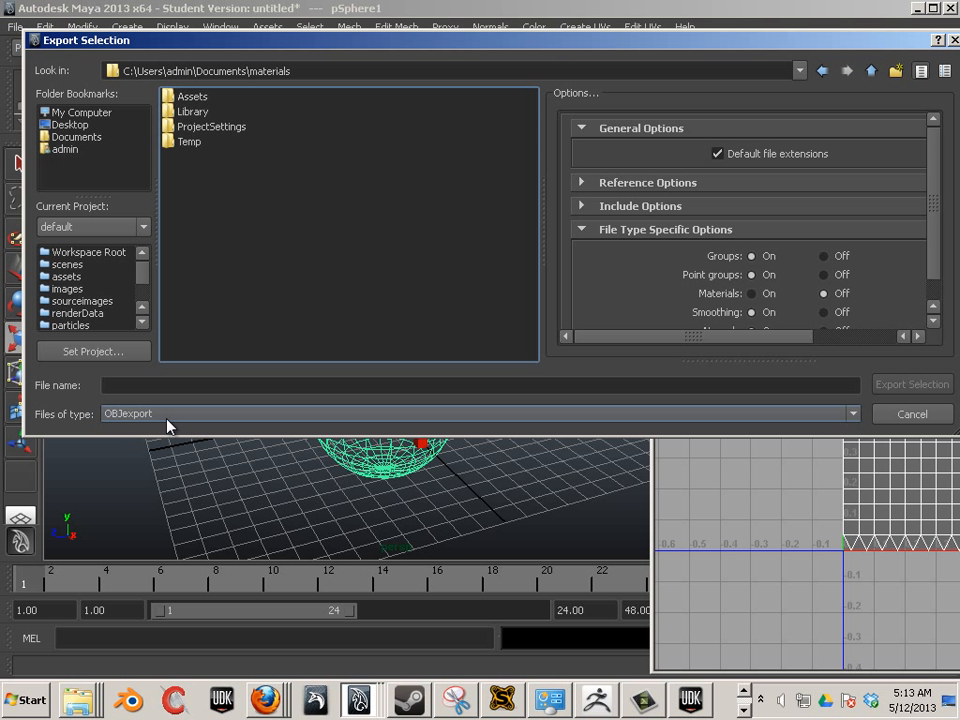
double_click(196, 98)
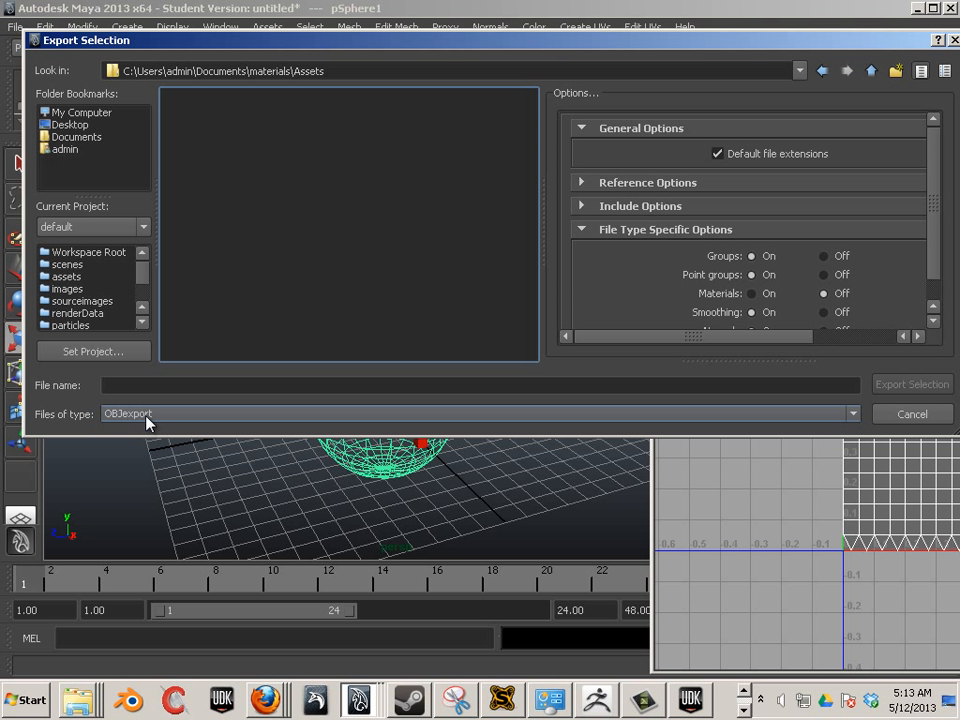
left_click(174, 385)
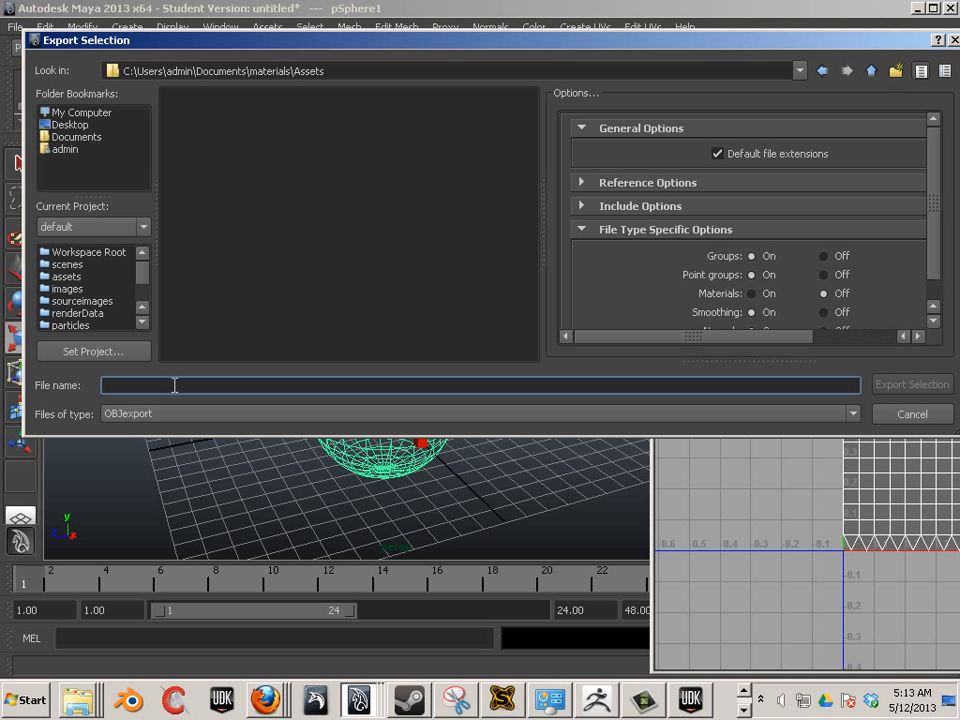
type("fireball")
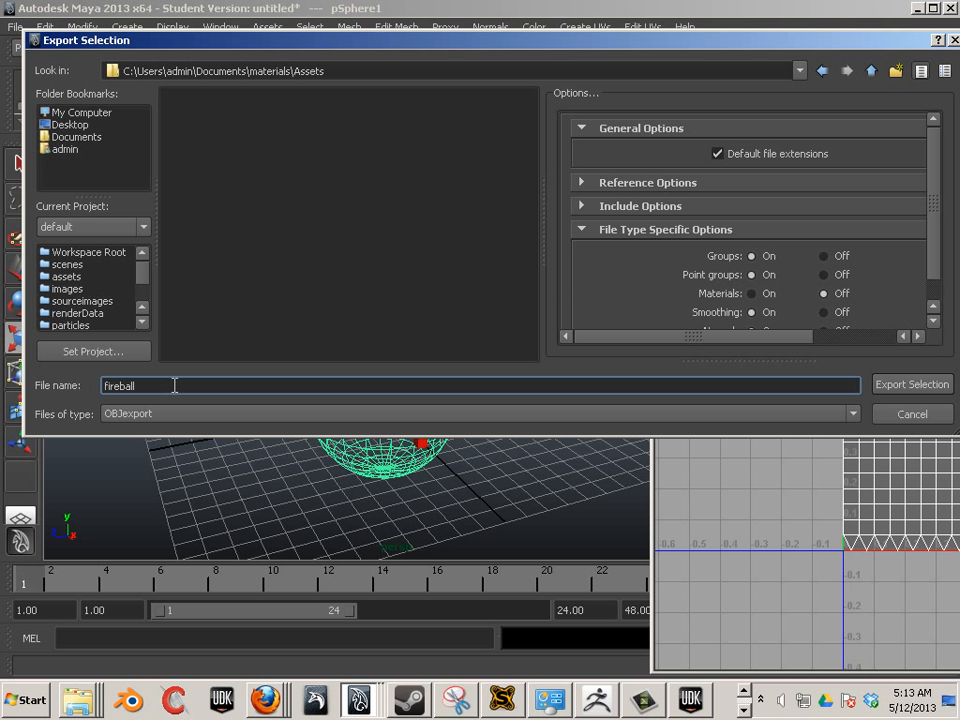
key("Return")
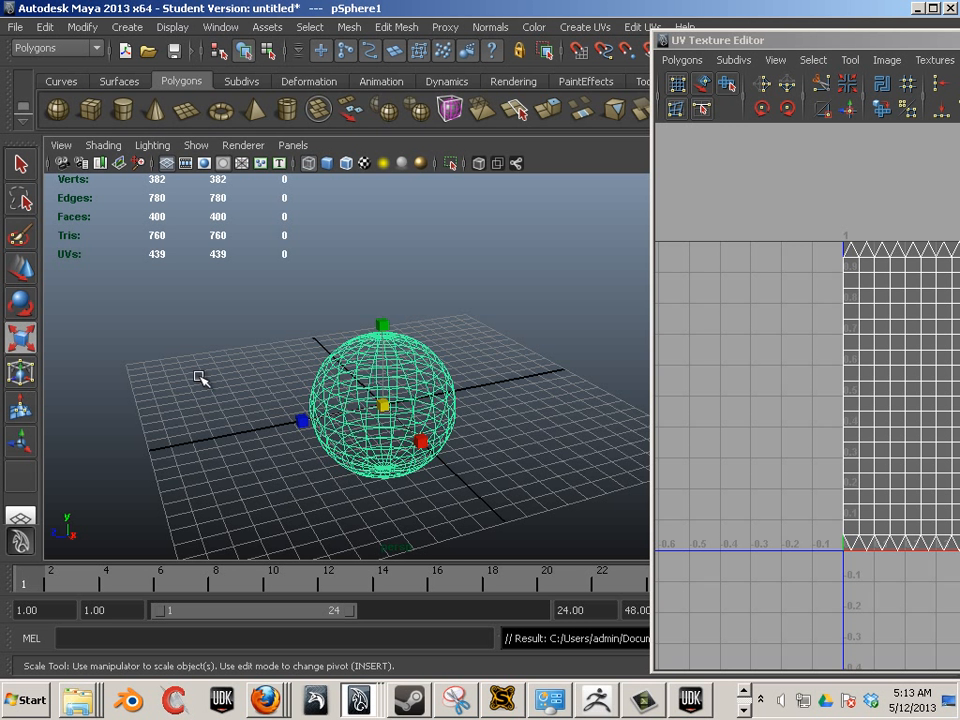
Switch from Maya to the Unity materials project and place the fireball model from Assets in the scene
left_click_drag(736, 41, 959, 60)
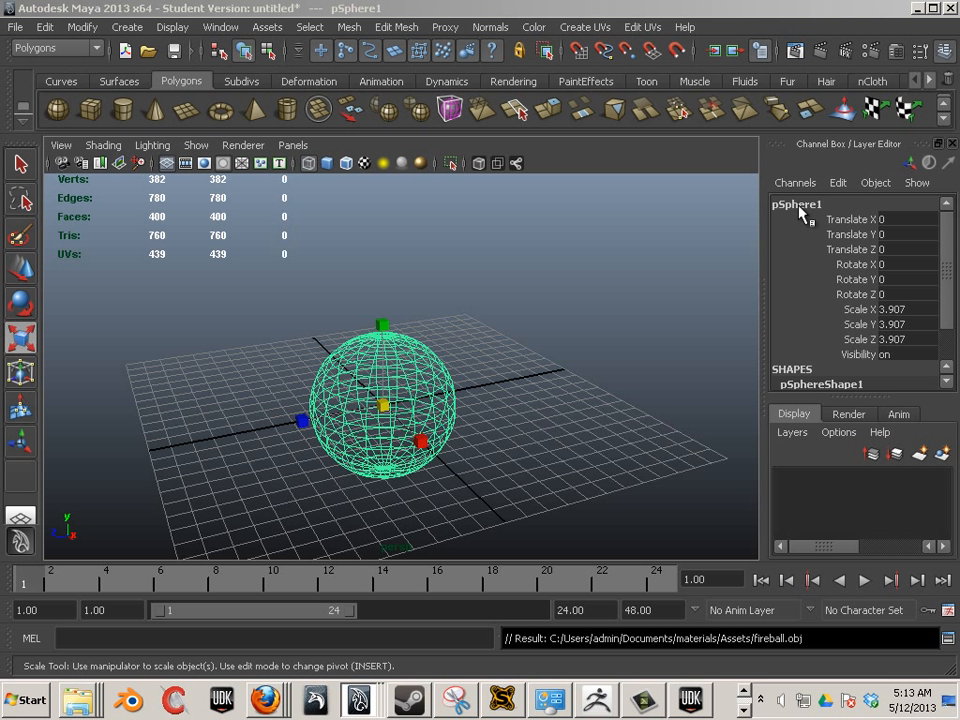
left_click(745, 710)
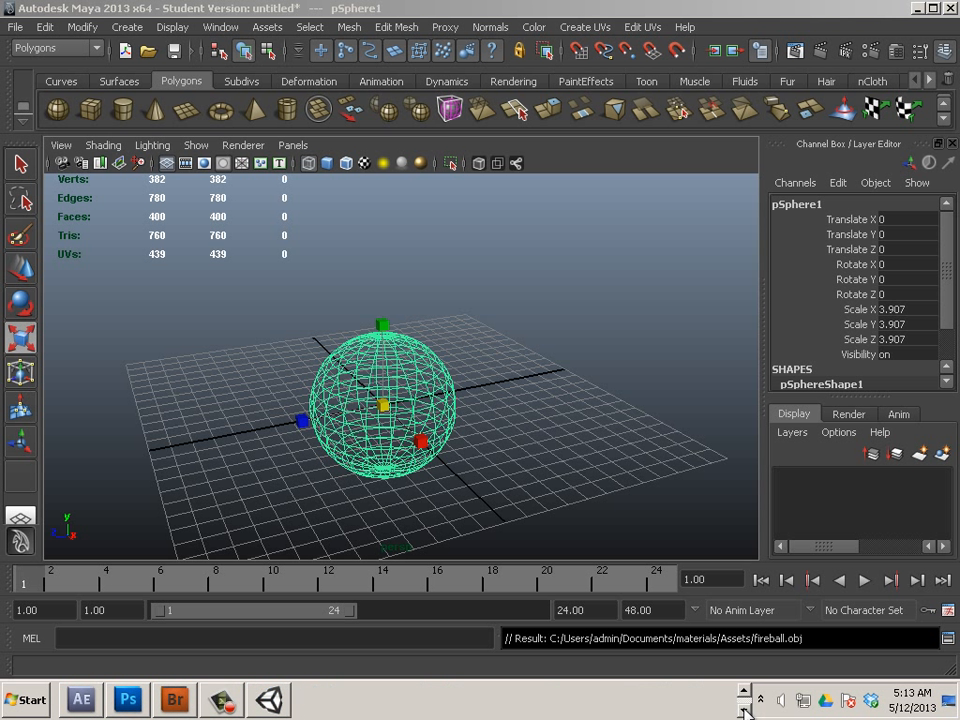
left_click(268, 700)
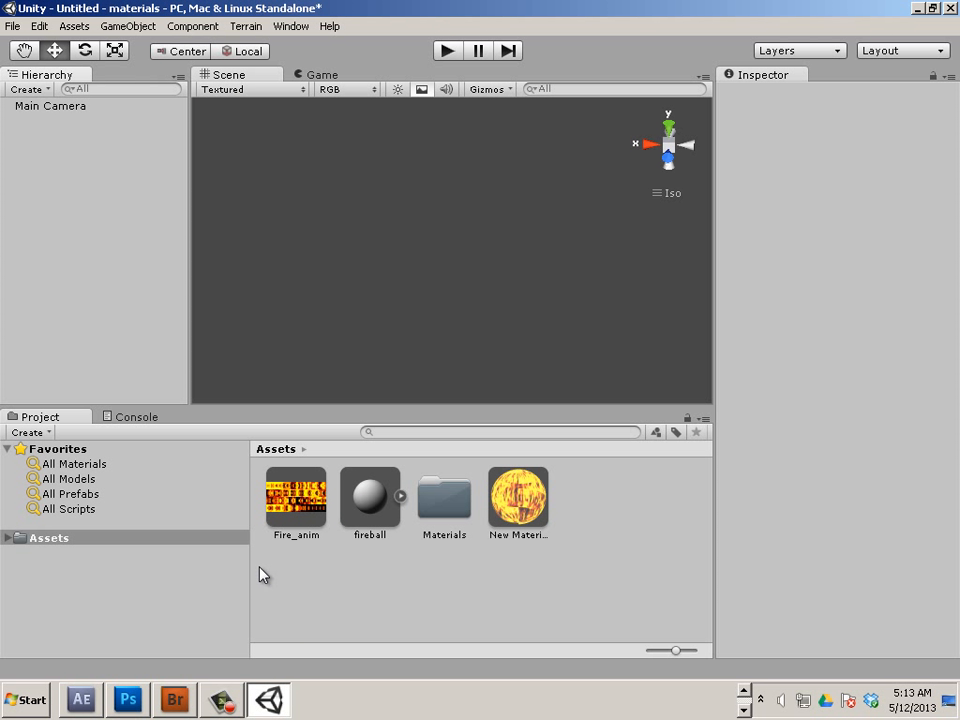
left_click(371, 520)
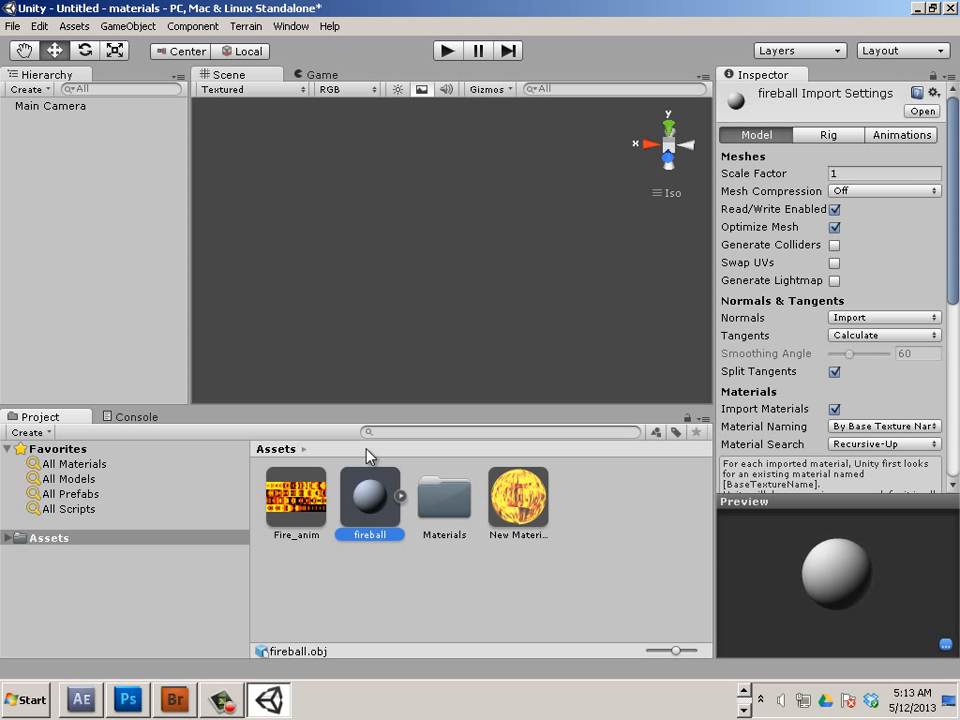
left_click_drag(364, 503, 450, 300)
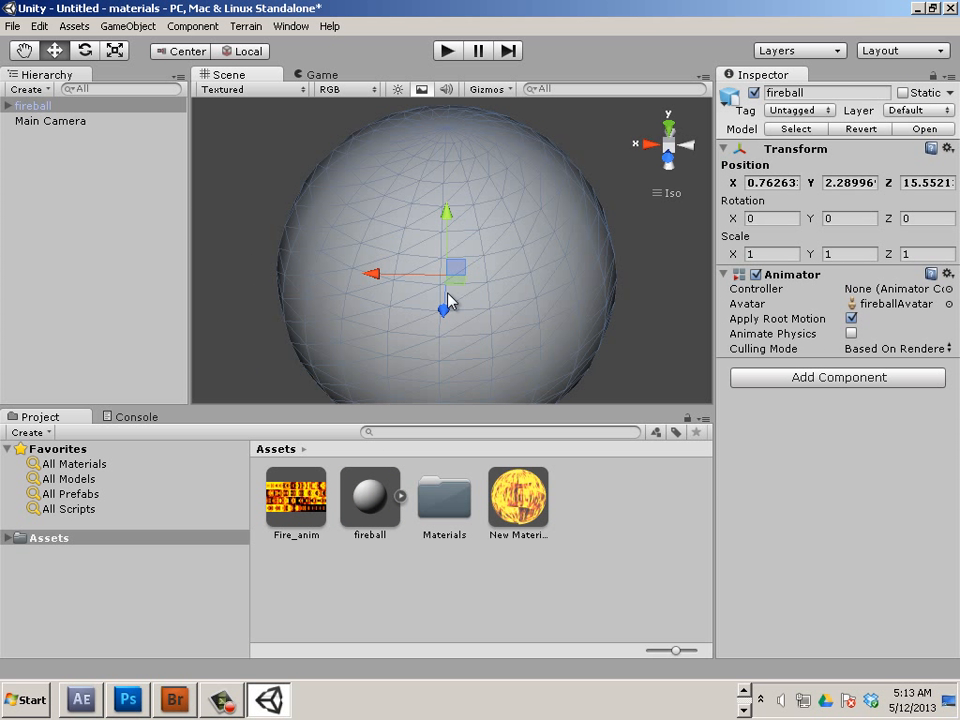
Examine the placed fireball sphere from several angles, comparing the perspective and isometric projections
scroll(445, 332, "down", 5)
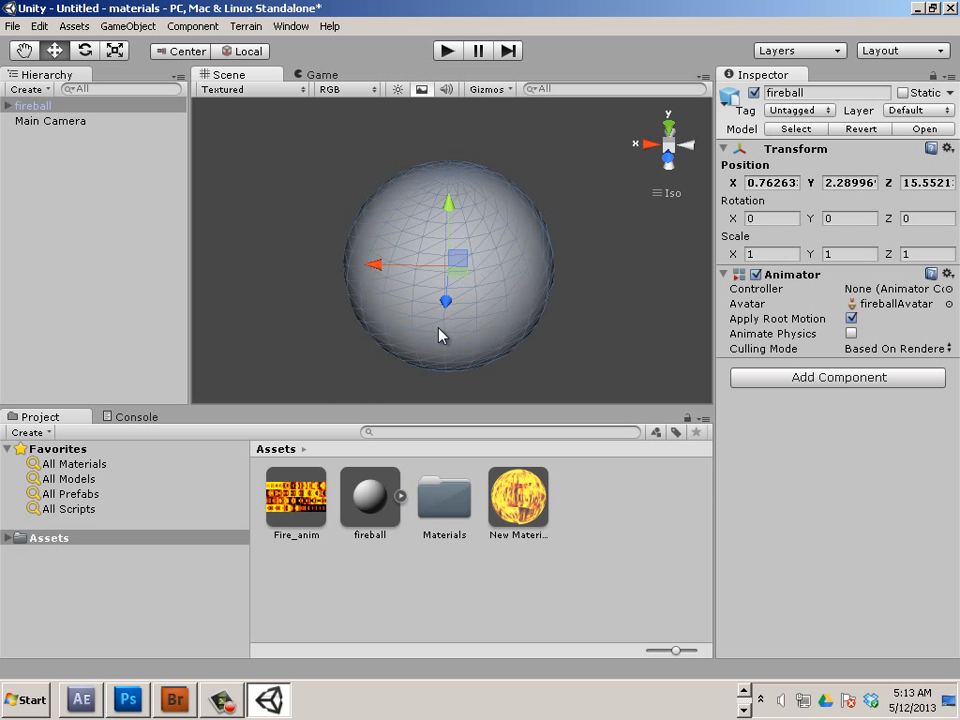
left_click_drag(491, 339, 313, 259, "alt")
right_click_drag(313, 259, 471, 332, "alt")
mouse_move(461, 313)
middle_mouse_down("alt")
mouse_move(495, 347)
mouse_move(463, 315)
middle_mouse_up("alt")
left_click_drag(450, 322, 469, 347, "alt")
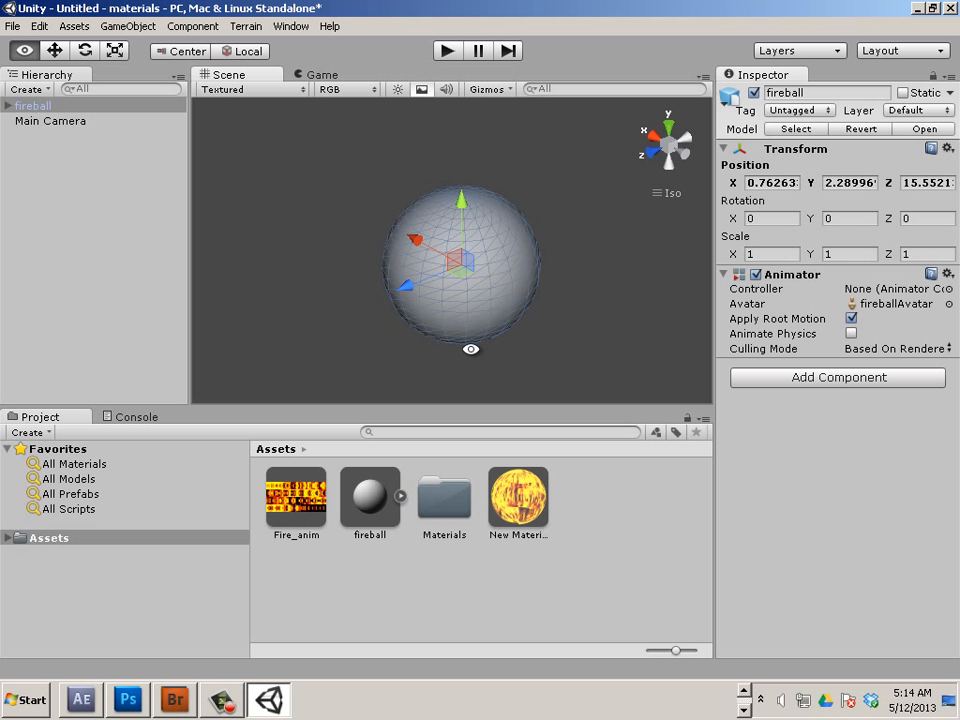
left_click(670, 195)
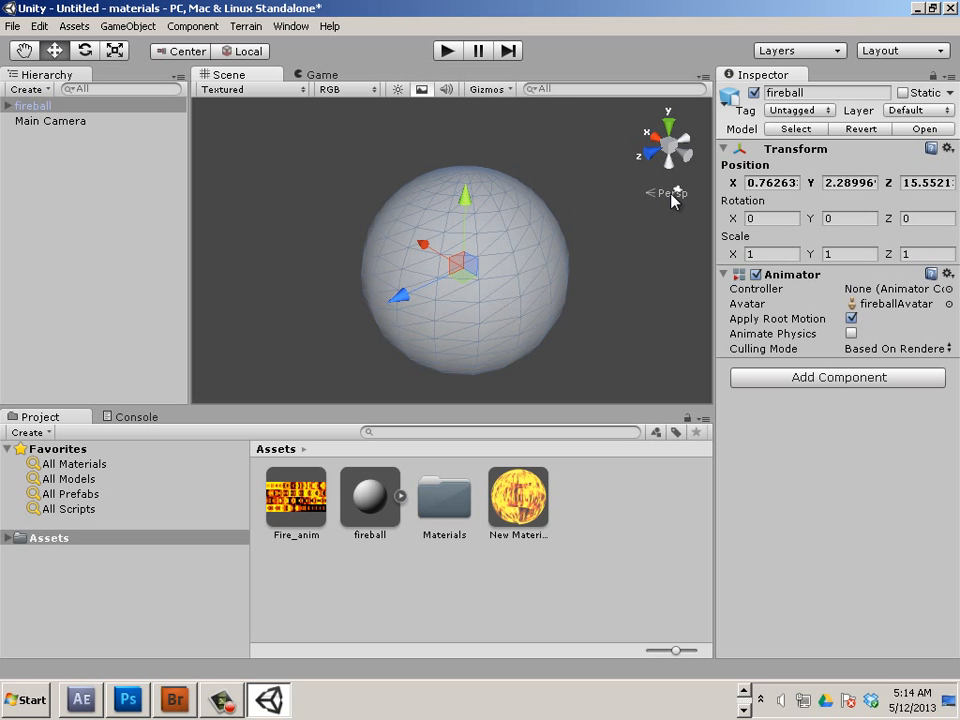
left_click(670, 195)
mouse_move(542, 308)
middle_mouse_down("alt")
mouse_move(476, 326)
mouse_move(532, 298)
middle_mouse_up("alt")
right_click_drag(545, 289, 434, 298, "alt")
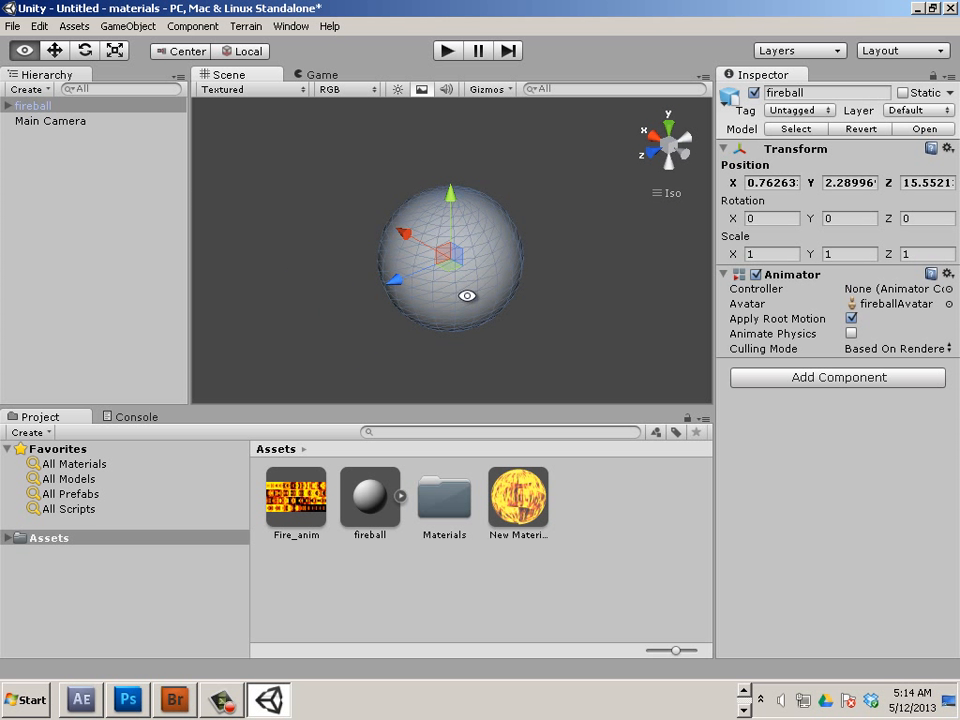
left_click_drag(467, 296, 432, 297, "alt")
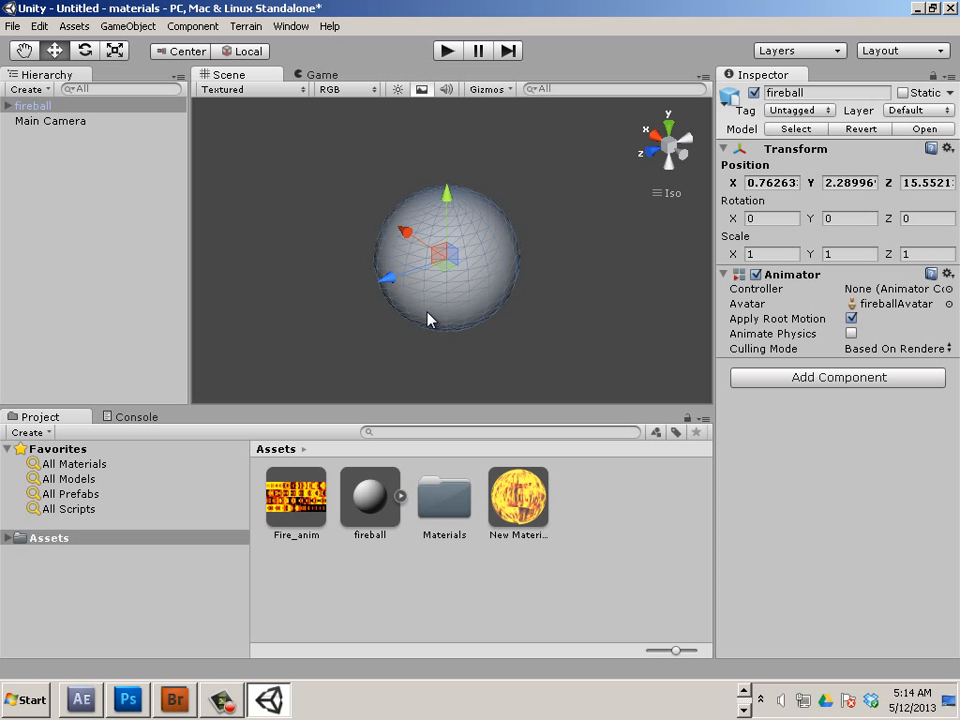
scroll(425, 320, "down", 3)
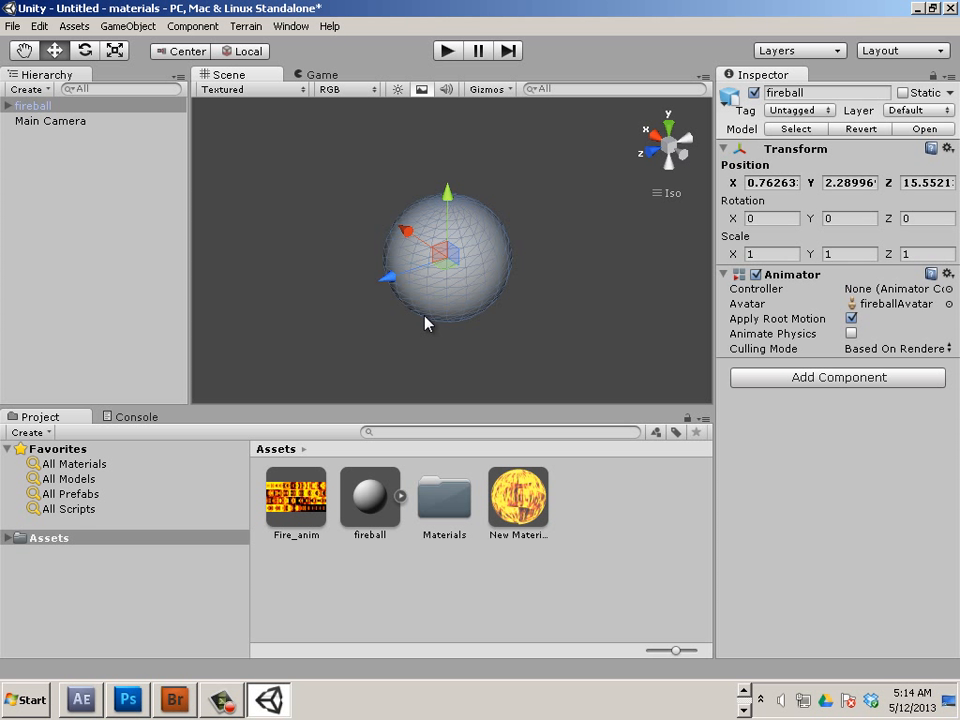
Apply the fire-textured New Material to the fireball's pSphere1 child object and deselect it
left_click(466, 290)
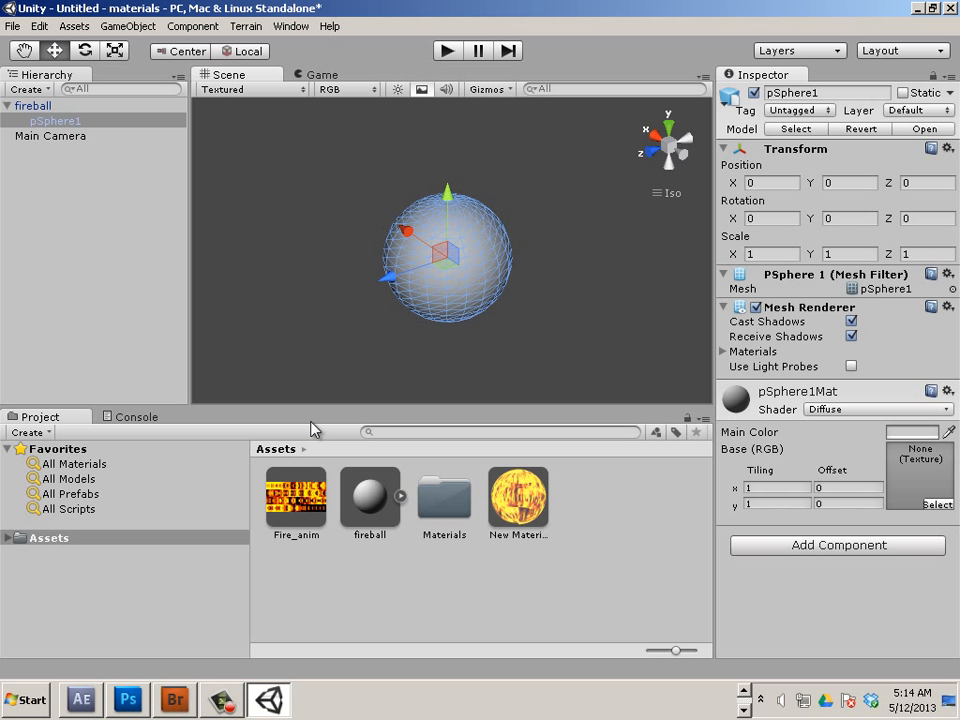
left_click(37, 107)
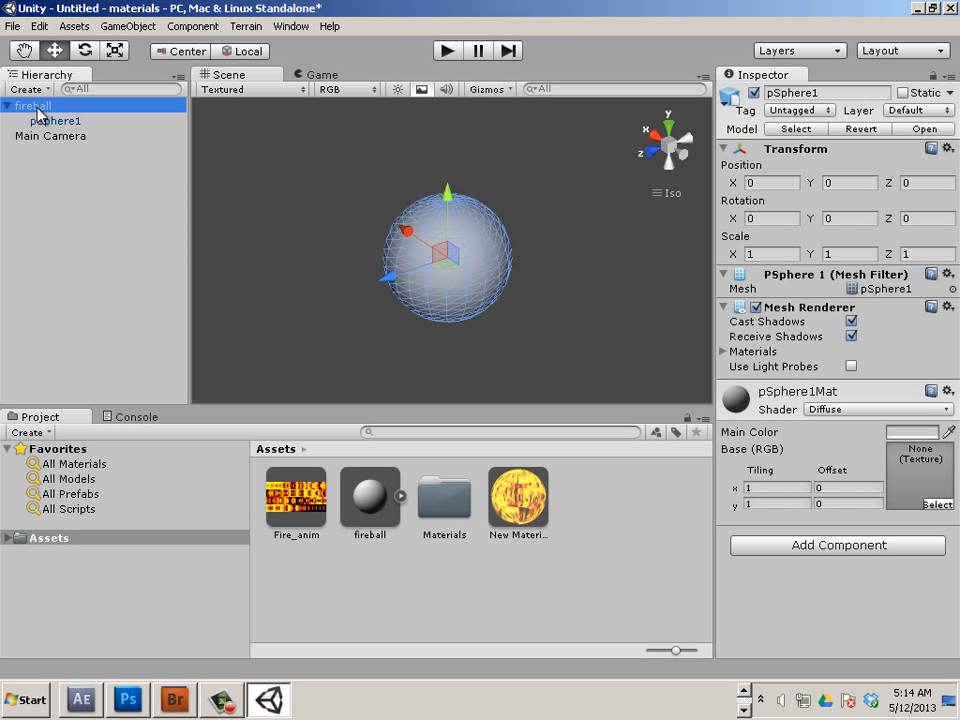
left_click(44, 122)
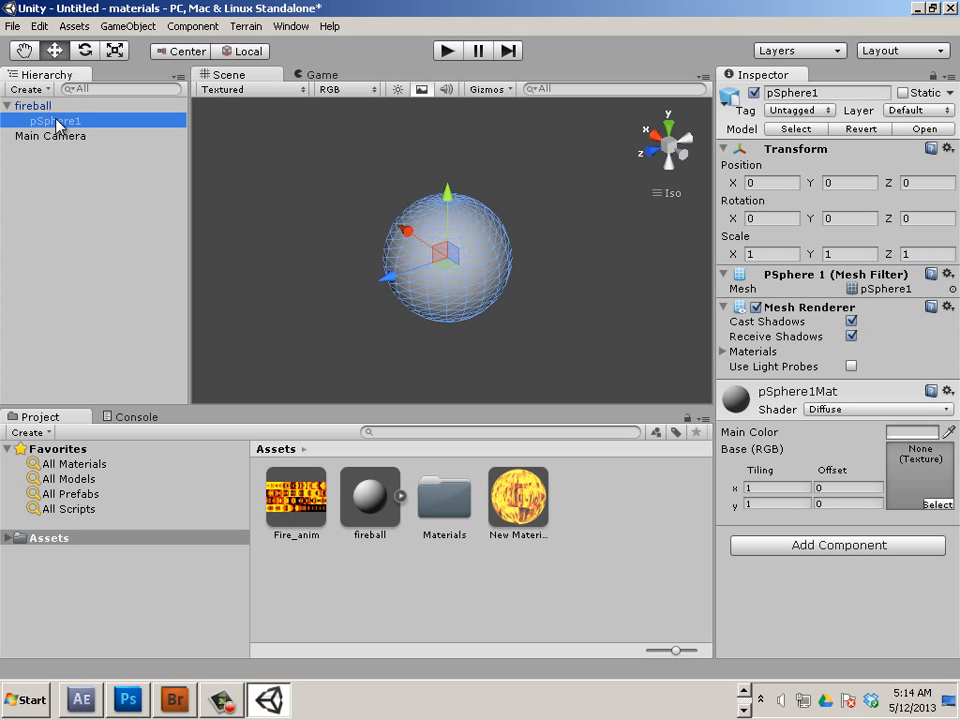
left_click(43, 104)
left_click(50, 121)
left_click_drag(518, 497, 790, 598)
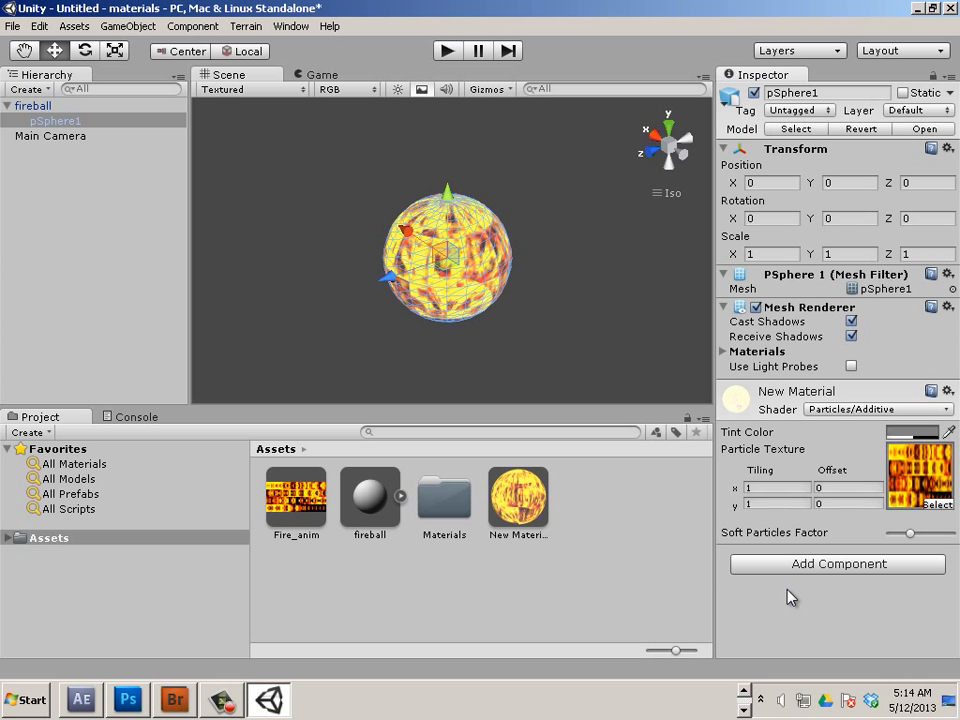
left_click(570, 347)
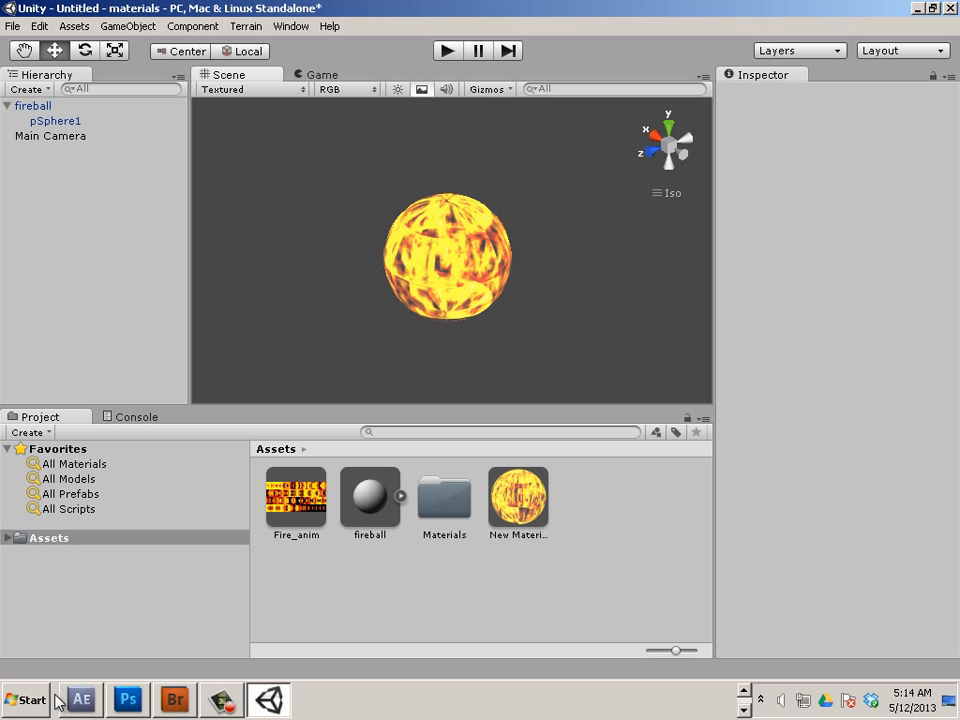
Switch to Firefox and open the Animating Tiled texture page of the Unify Community Wiki from the animatedtextureUV unity search results
left_click(25, 699)
mouse_move(118, 208)
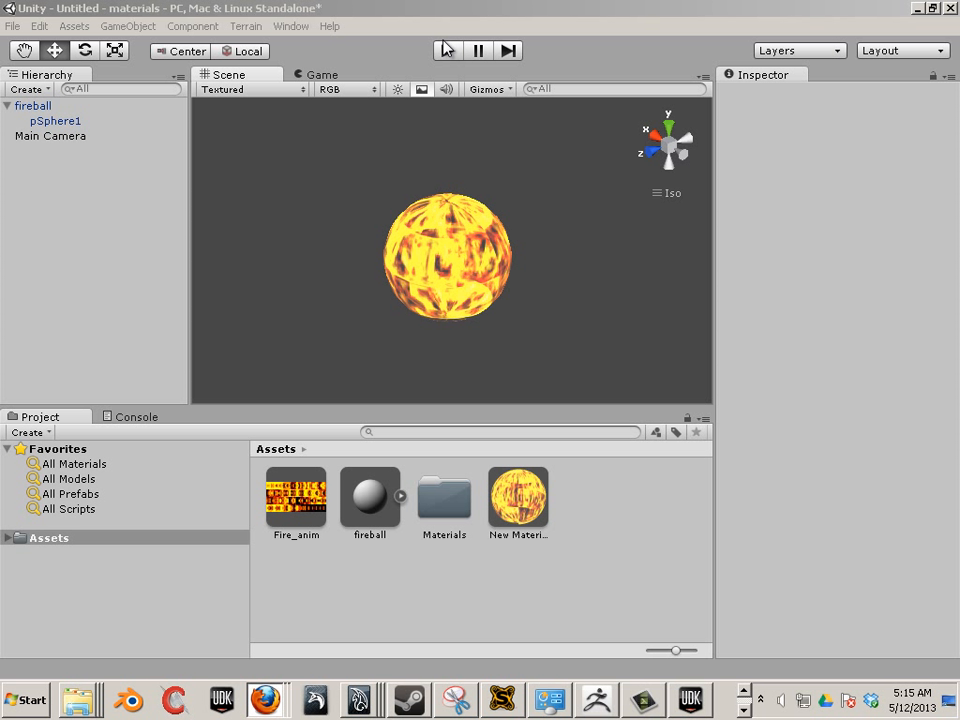
key("alt+Tab")
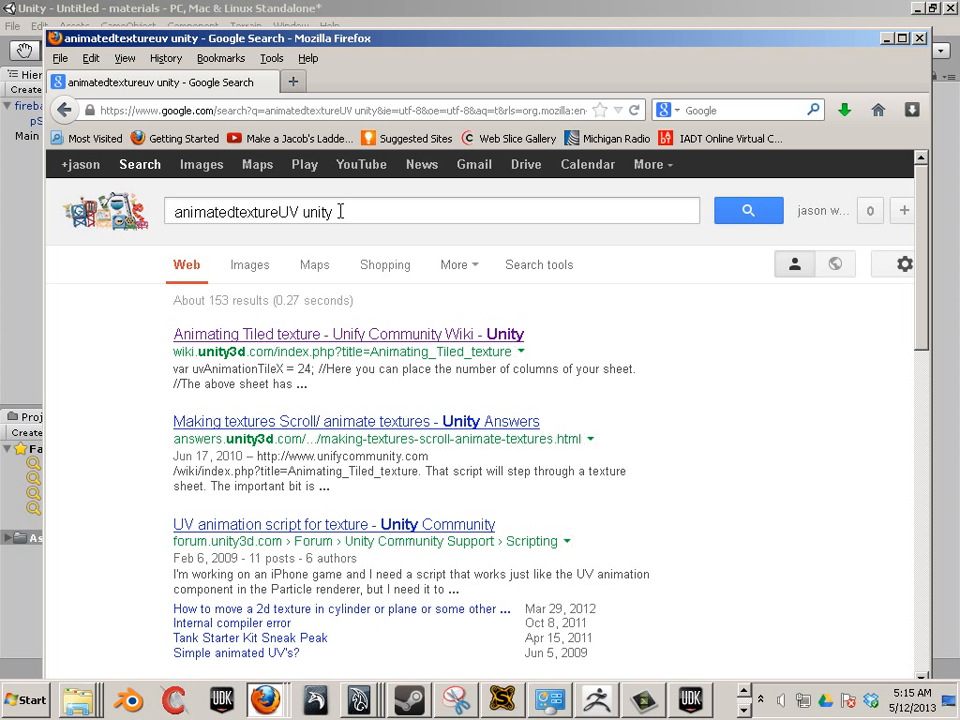
left_click_drag(337, 212, 152, 220)
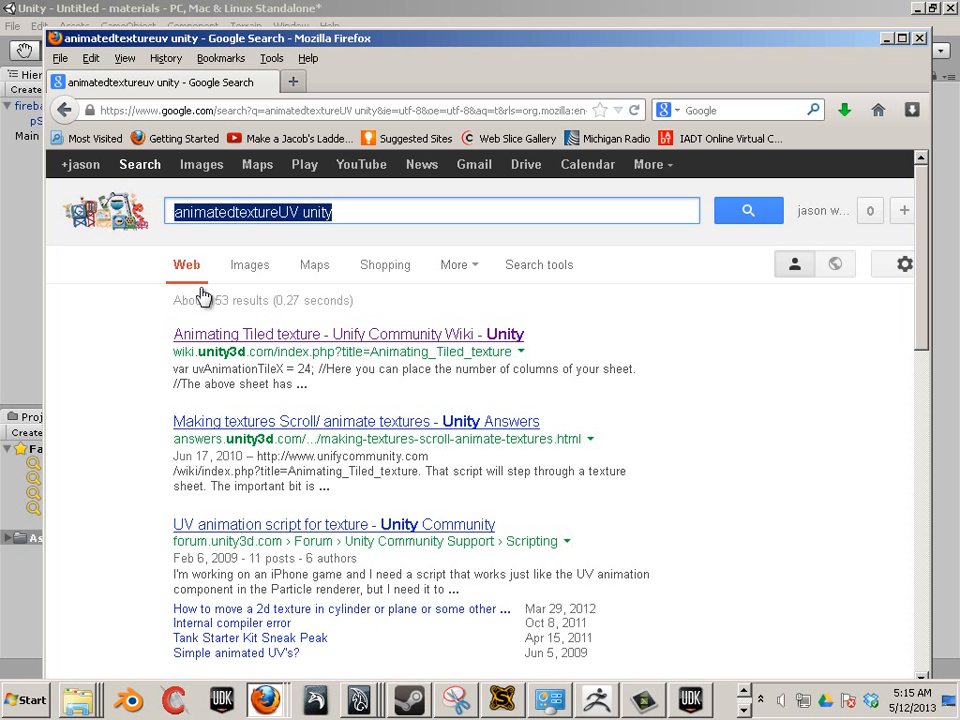
left_click(253, 338)
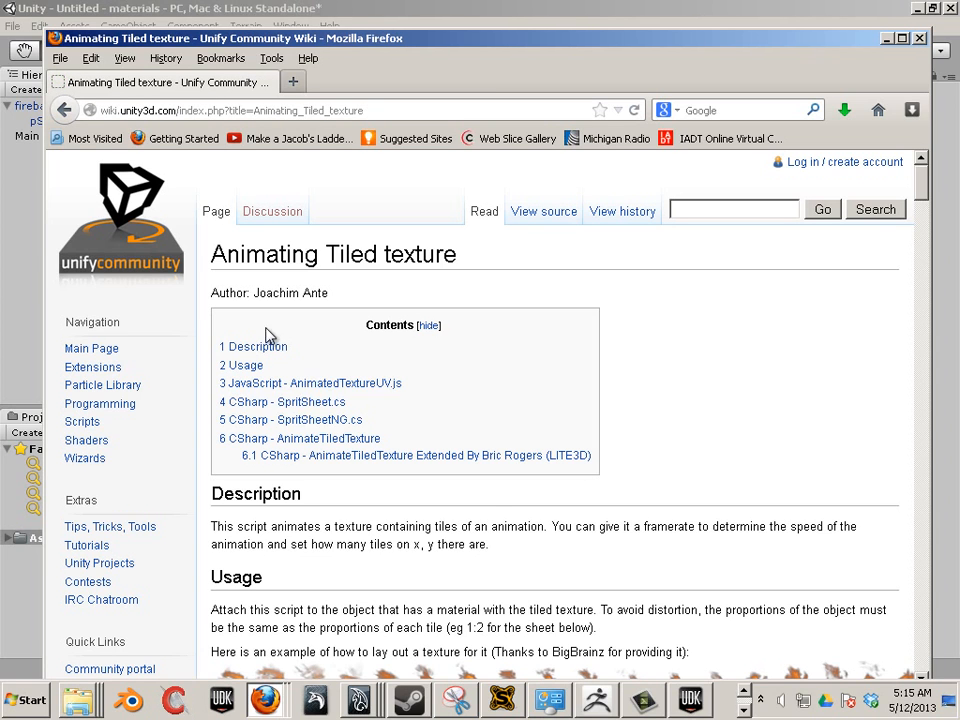
Copy the complete AnimatedTextureUV.js JavaScript code from the wiki page and minimize the browser to return to Unity
scroll(422, 462, "down", 8)
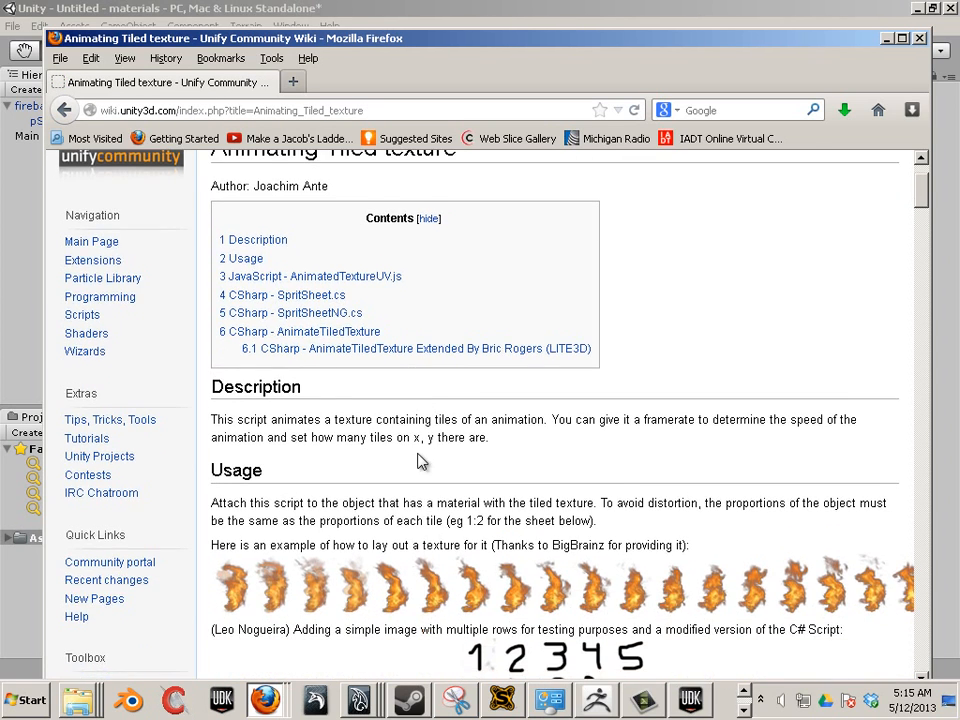
scroll(418, 453, "down", 15)
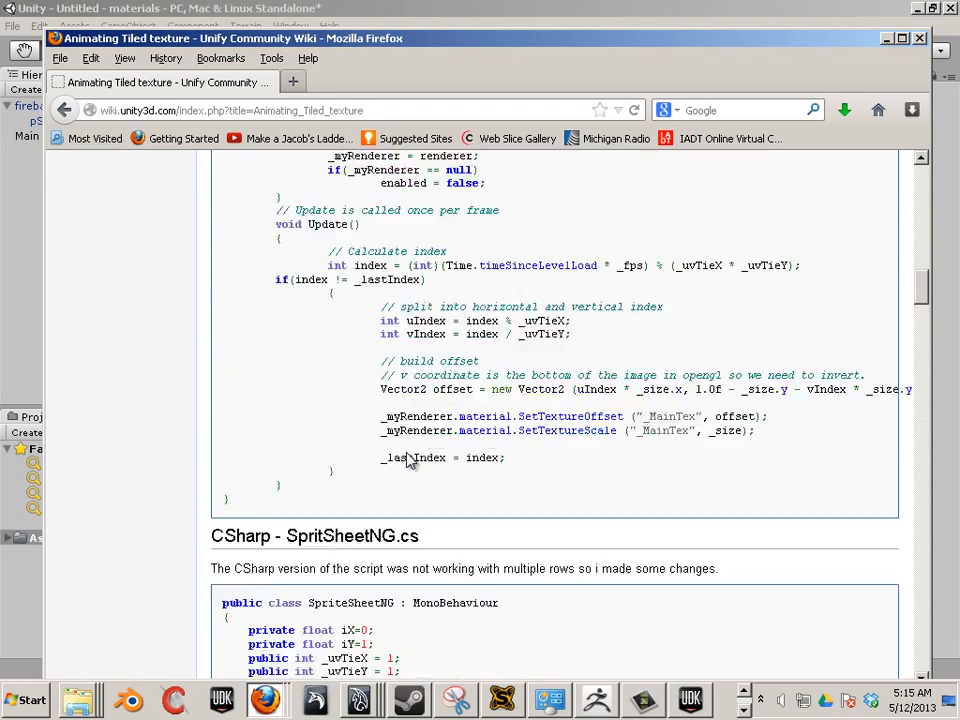
scroll(407, 455, "down", 4)
scroll(405, 453, "up", 15)
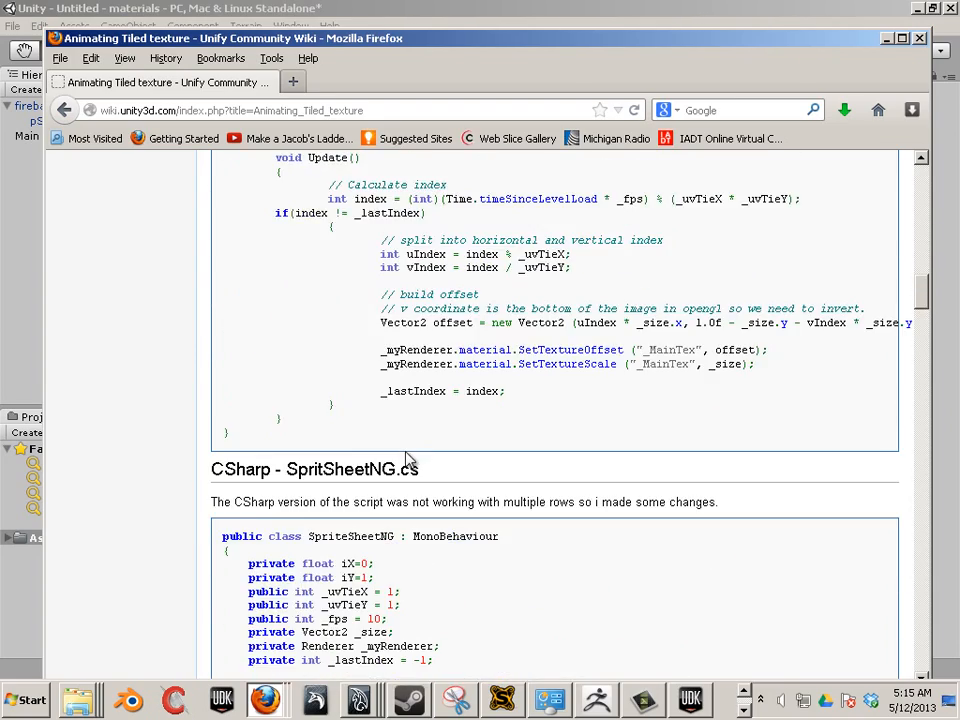
scroll(405, 453, "up", 7)
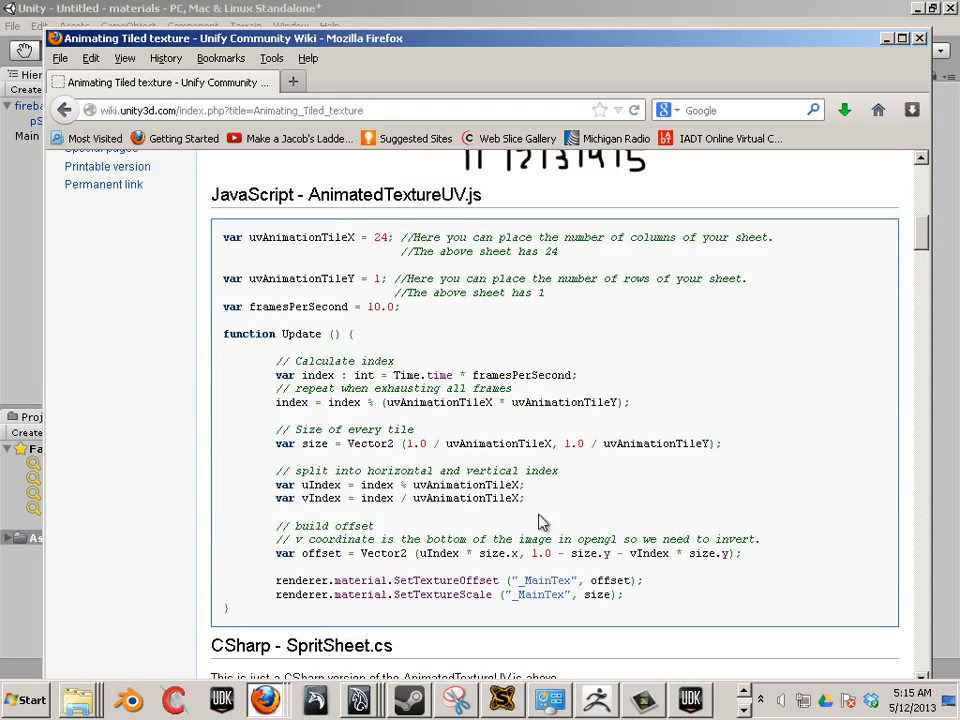
left_click_drag(634, 606, 445, 443)
left_click_drag(223, 612, 221, 246)
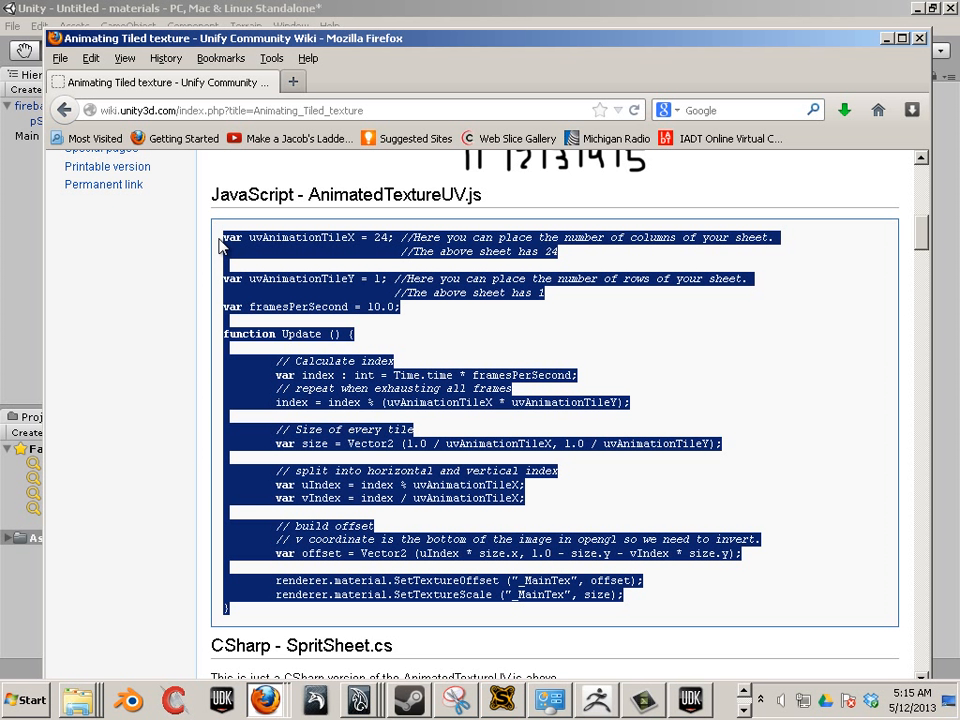
right_click(240, 243)
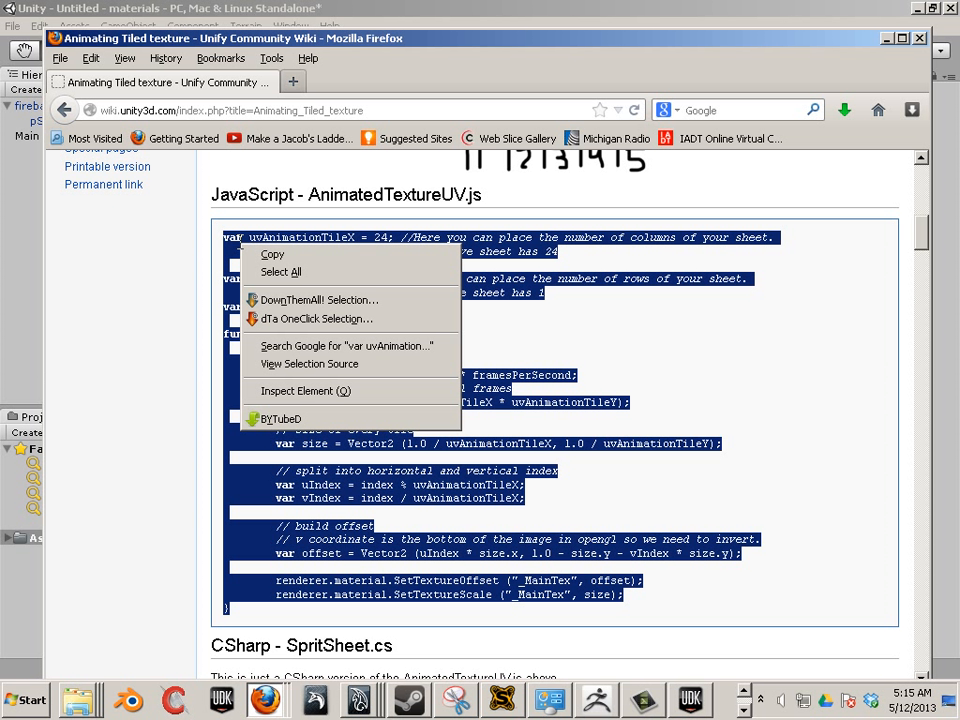
left_click(268, 255)
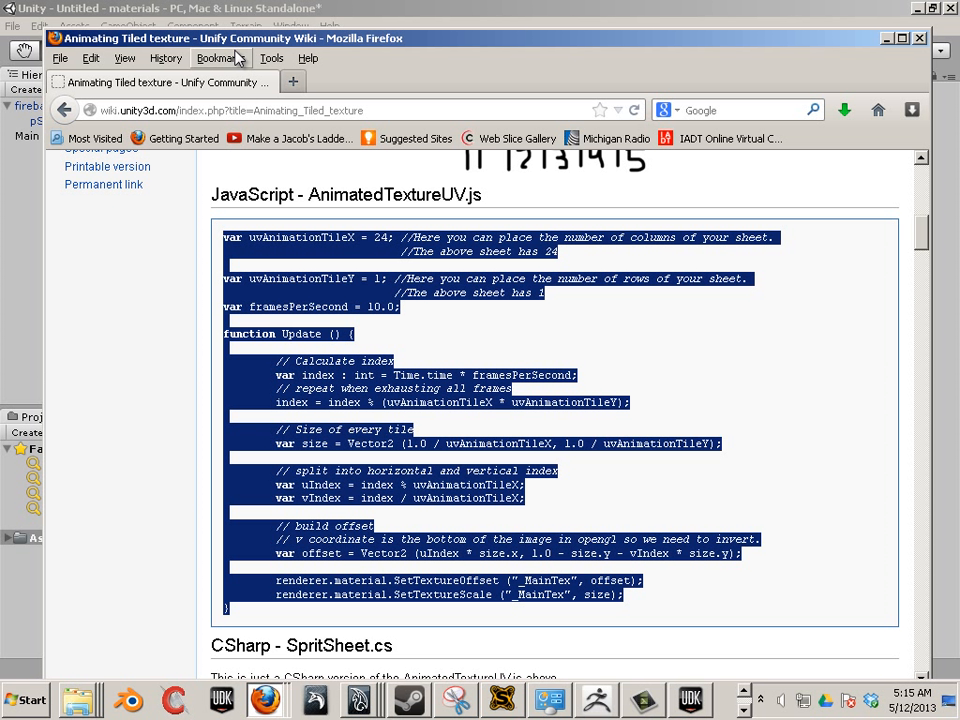
left_click(887, 38)
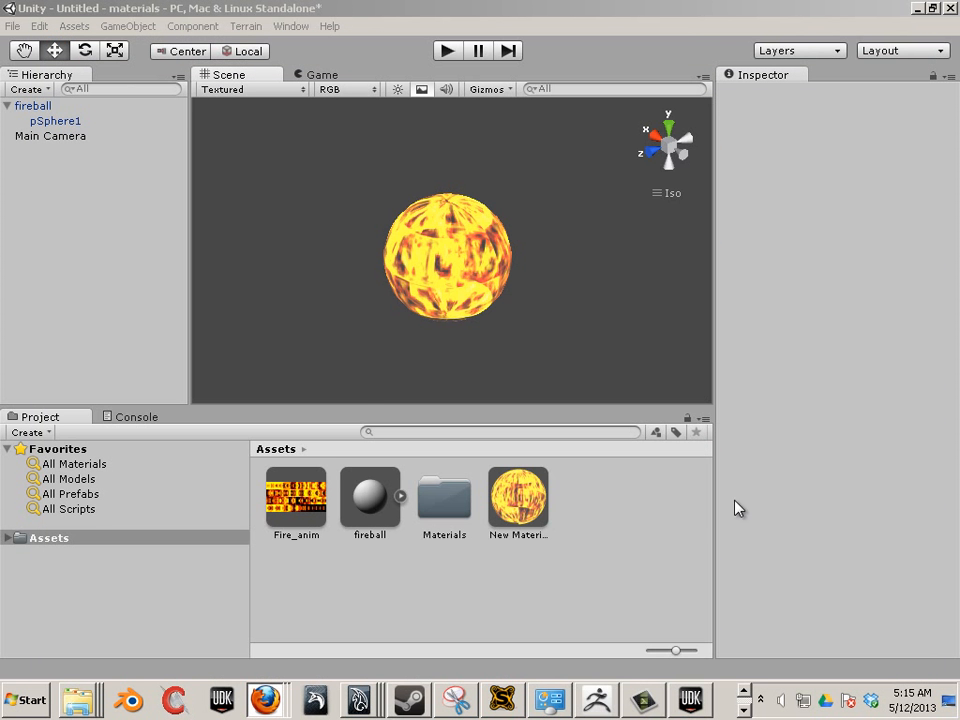
Create a Javascript asset named AnimTex in the Assets folder
right_click(376, 589)
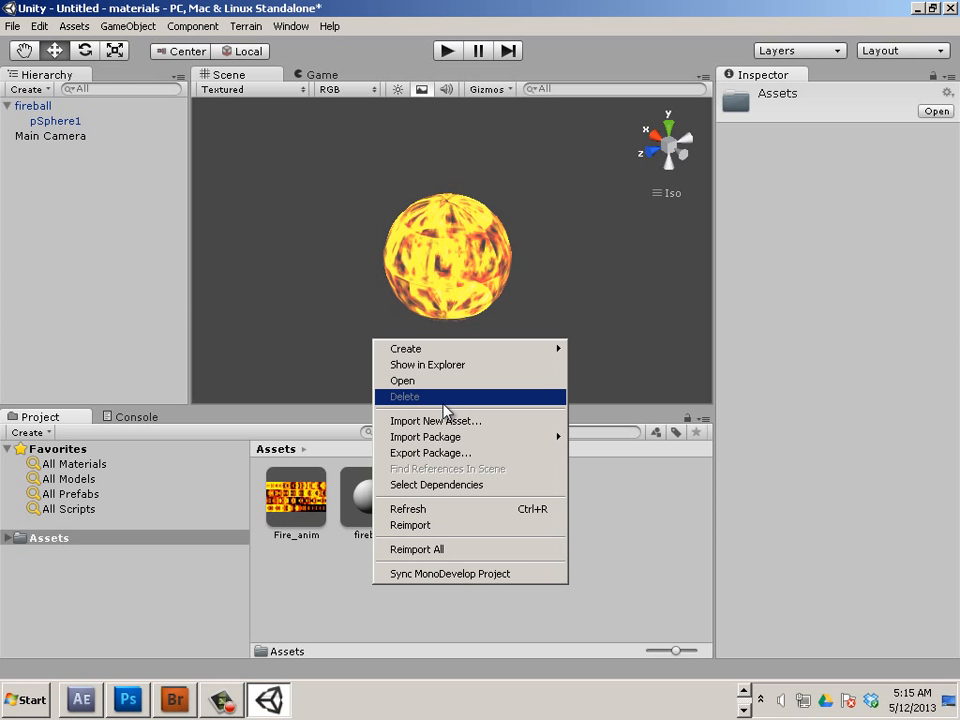
mouse_move(448, 350)
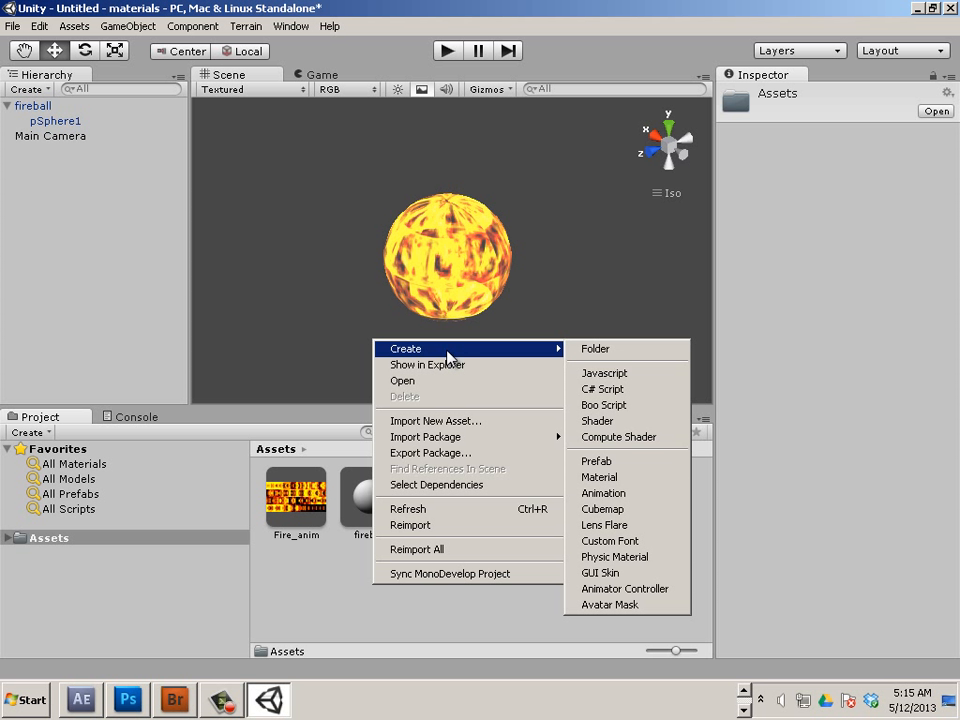
left_click(617, 378)
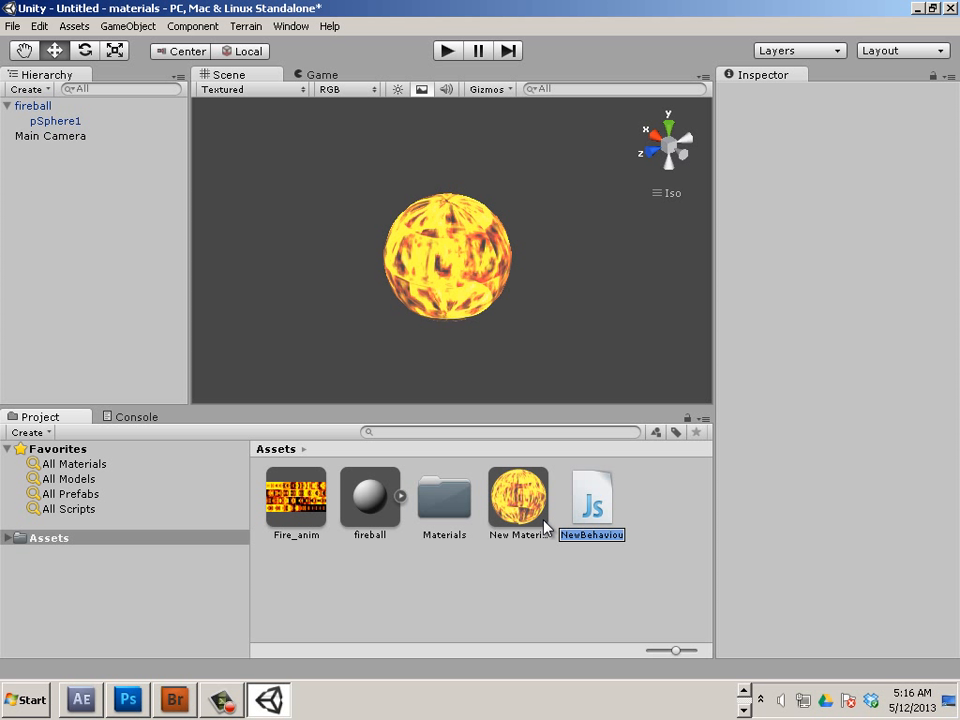
type("Animt")
key("BackSpace")
type("Tex")
key("Return")
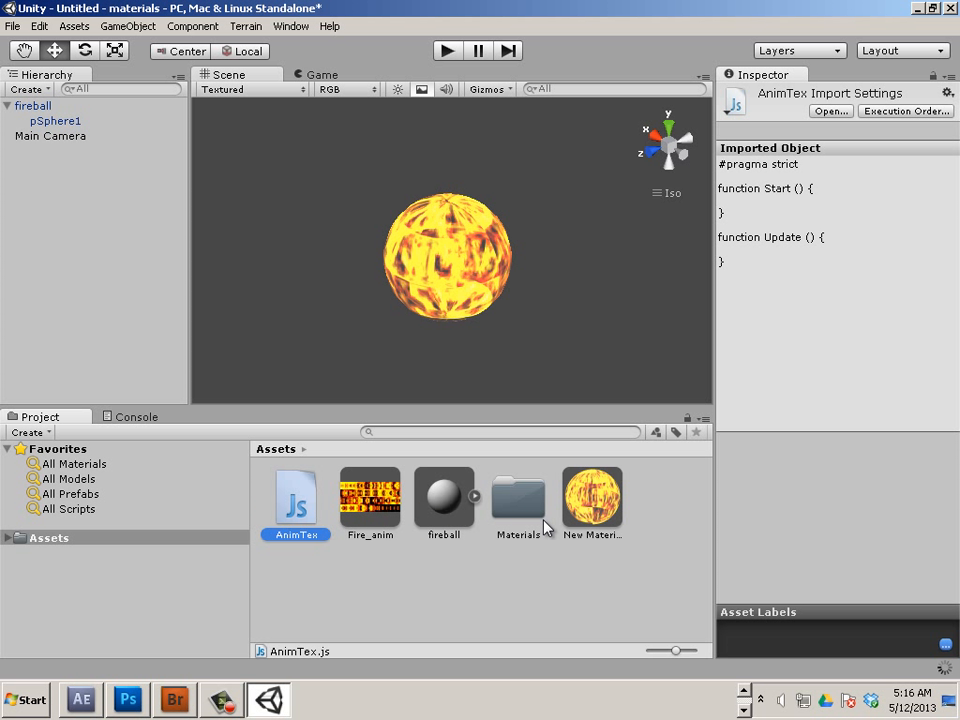
Open the AnimTex script in MonoDevelop, replace all its default code with the copied wiki code, and save the file
left_click(830, 111)
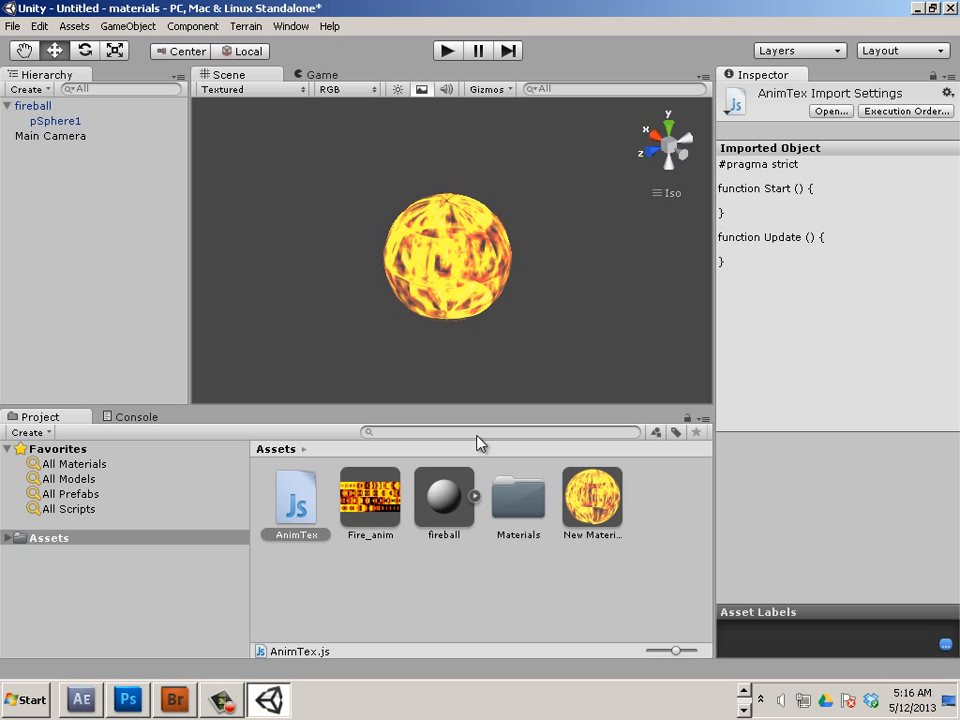
left_click(297, 508)
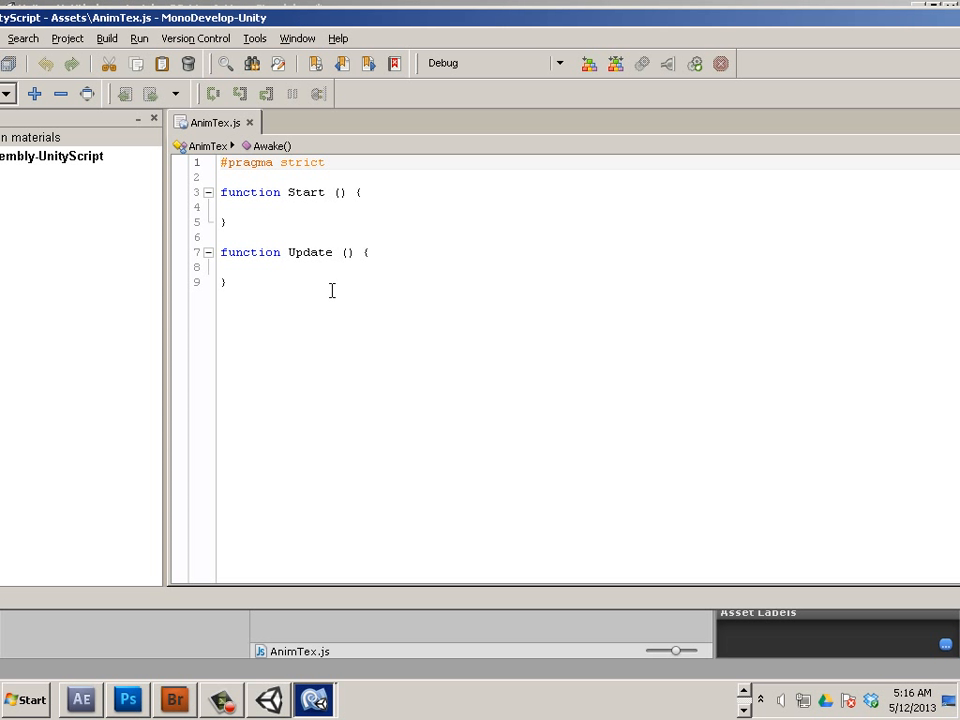
left_click_drag(332, 289, 196, 160)
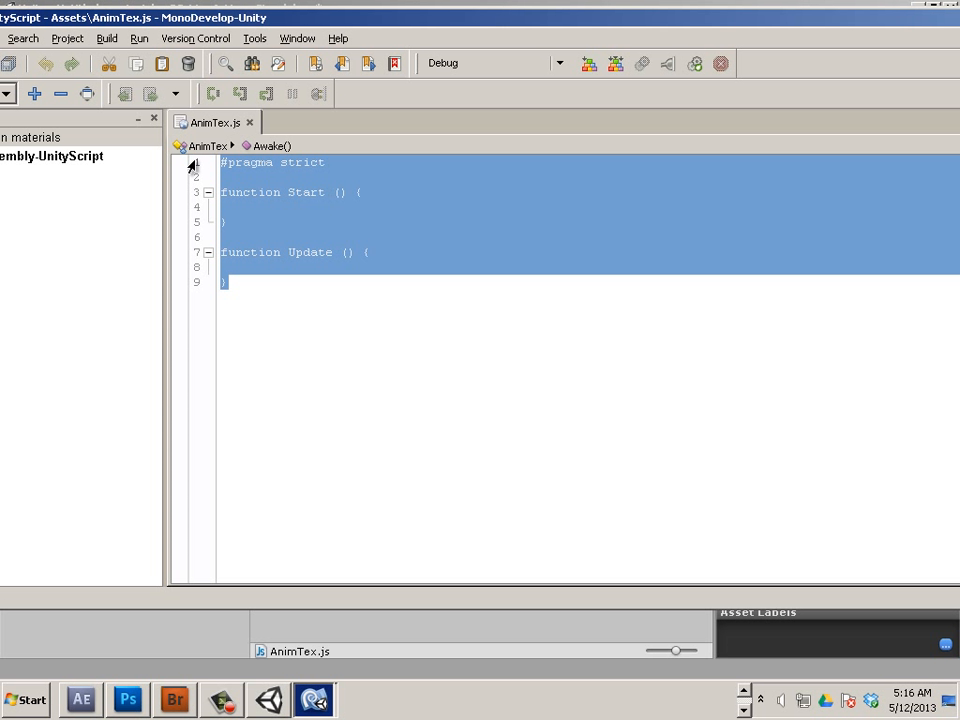
key("ctrl+v")
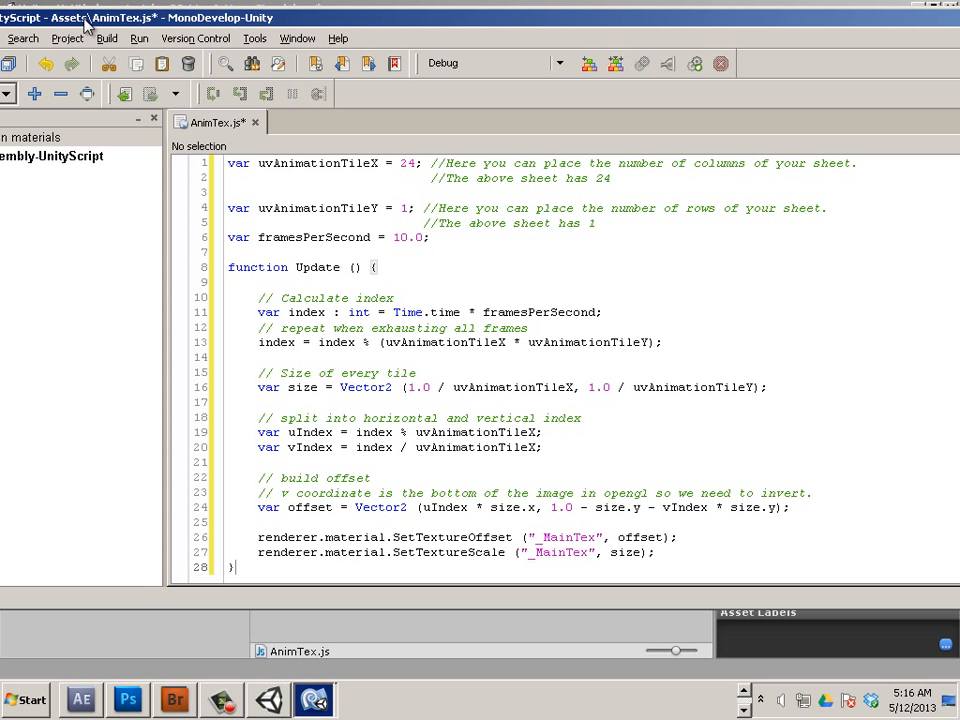
left_click_drag(85, 16, 241, 34)
left_click(78, 57)
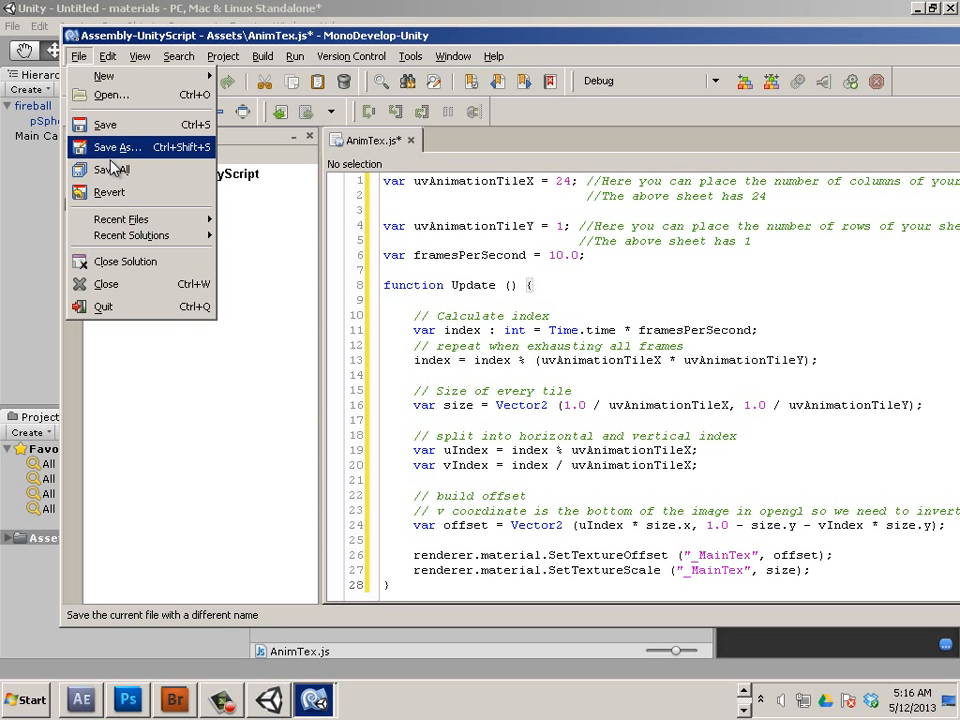
left_click(117, 128)
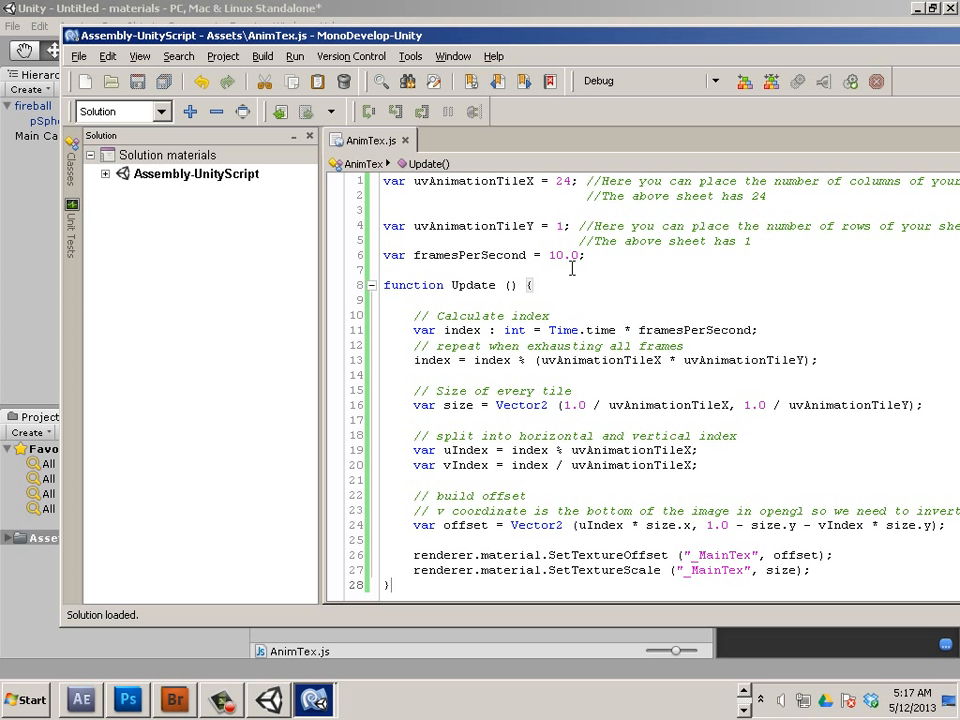
Set uvAnimationTileX to 8 and uvAnimationTileY to 4 in AnimTex.js and save the script
left_click(568, 183)
double_click(568, 183)
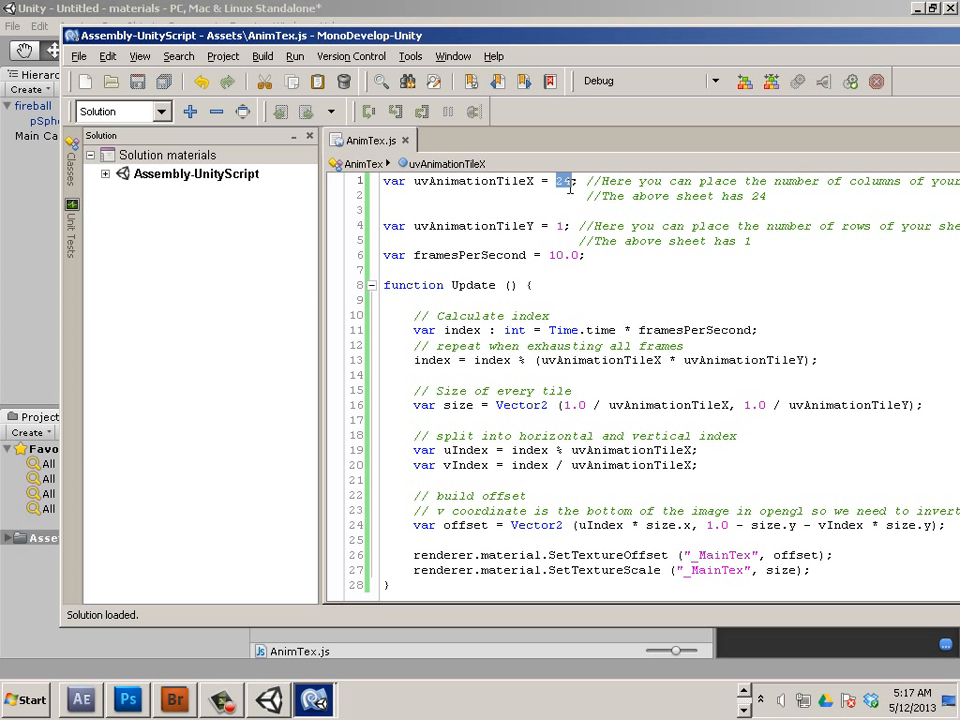
type("8")
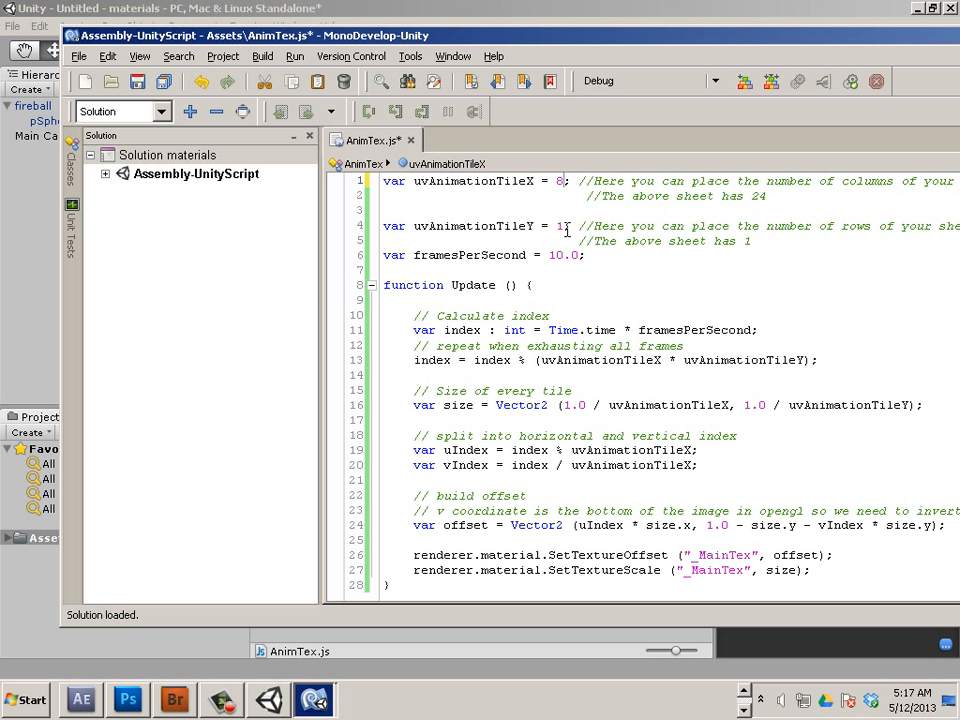
double_click(561, 227)
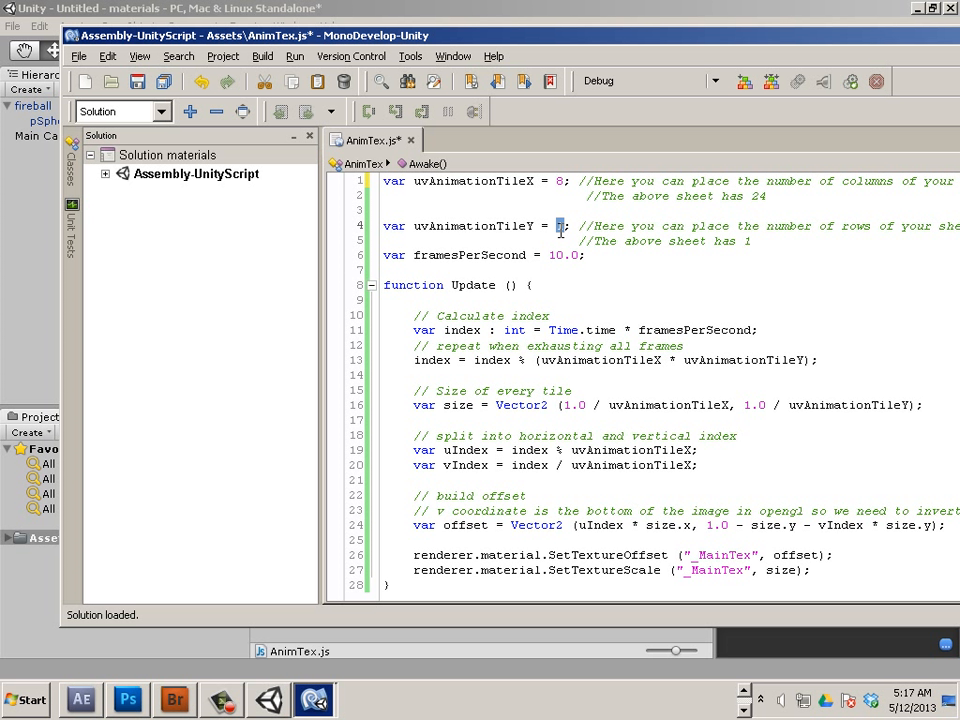
type("4")
left_click(611, 298)
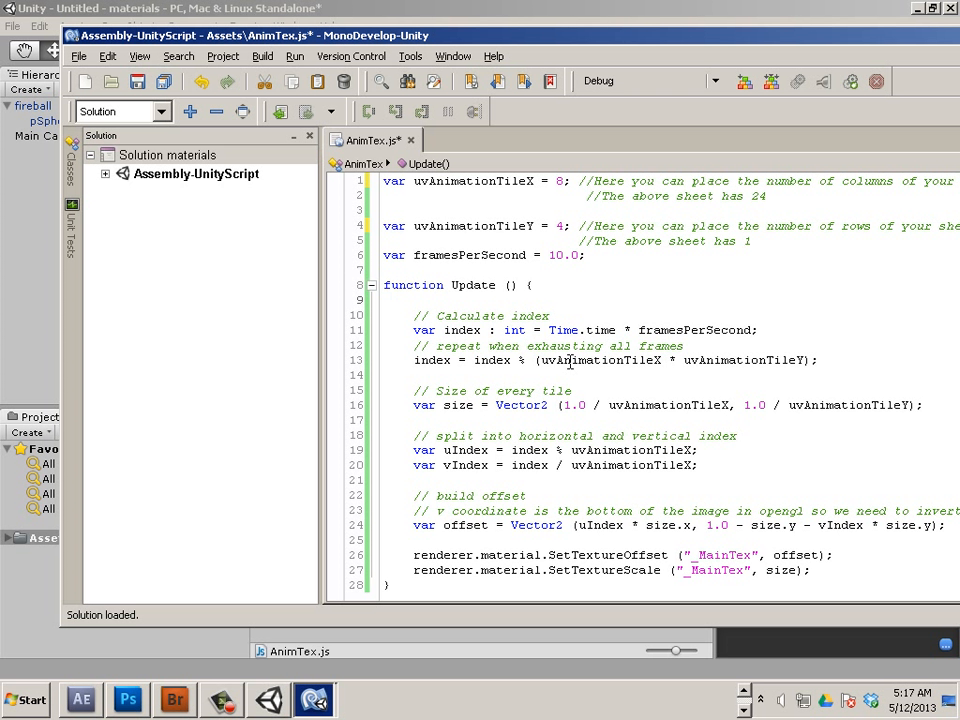
left_click(551, 266)
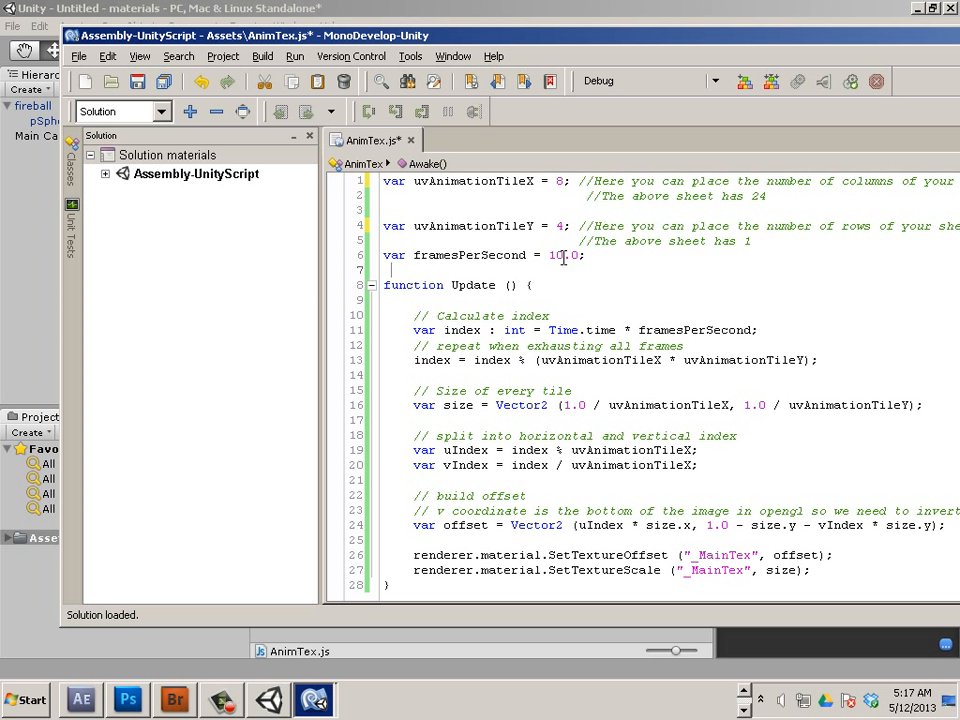
left_click_drag(563, 256, 549, 261)
left_click(80, 57)
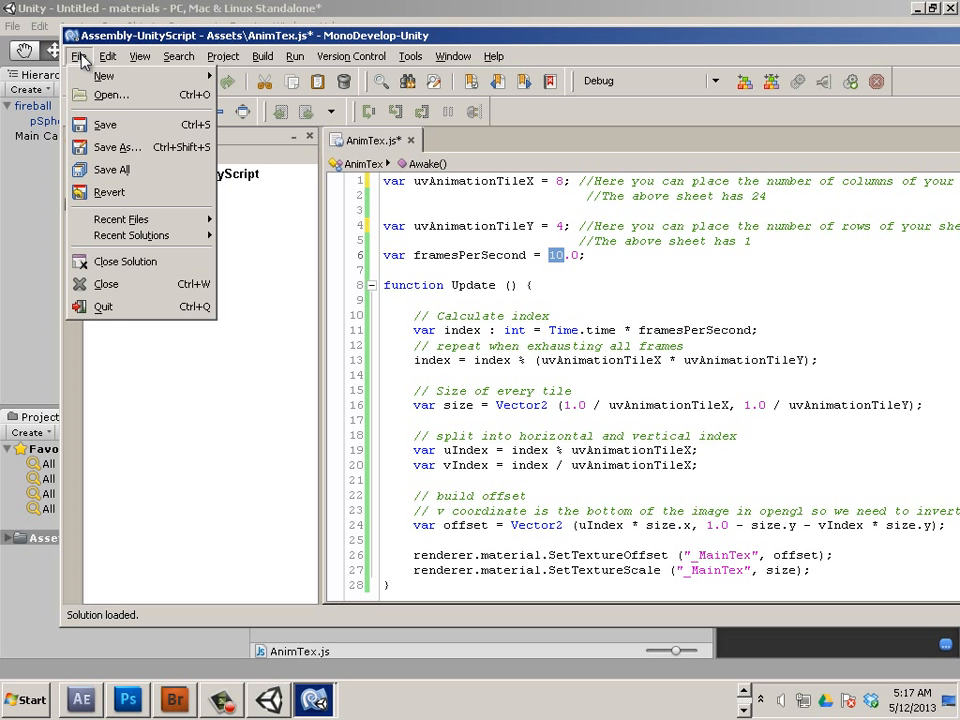
left_click(116, 122)
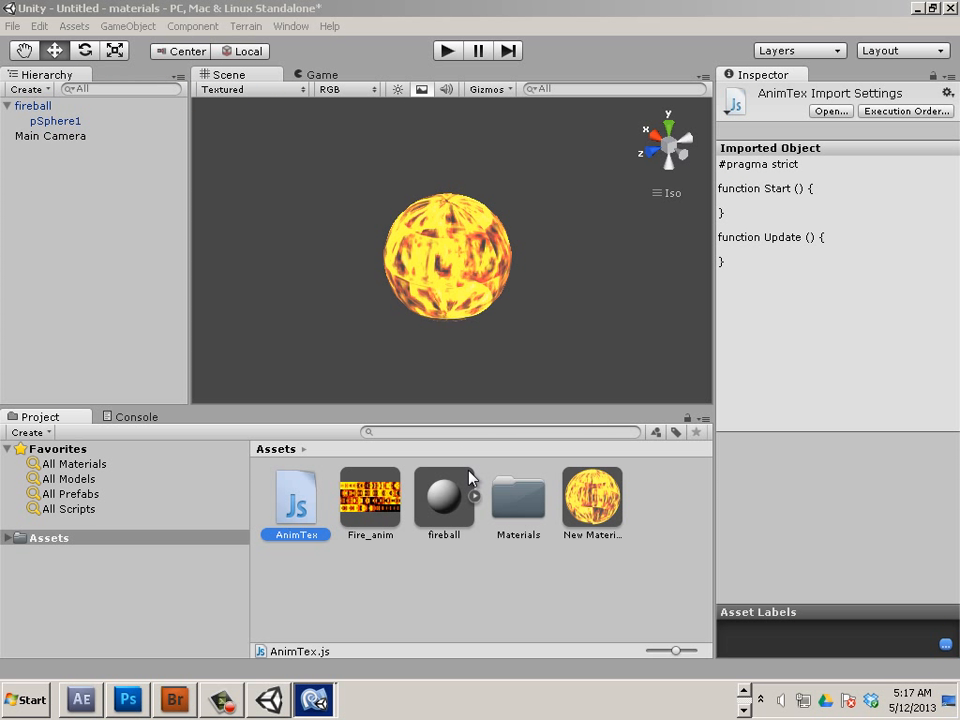
Return to Unity, attach the AnimTex script to pSphere1, and run the game briefly to test the animated texture
left_click(48, 121)
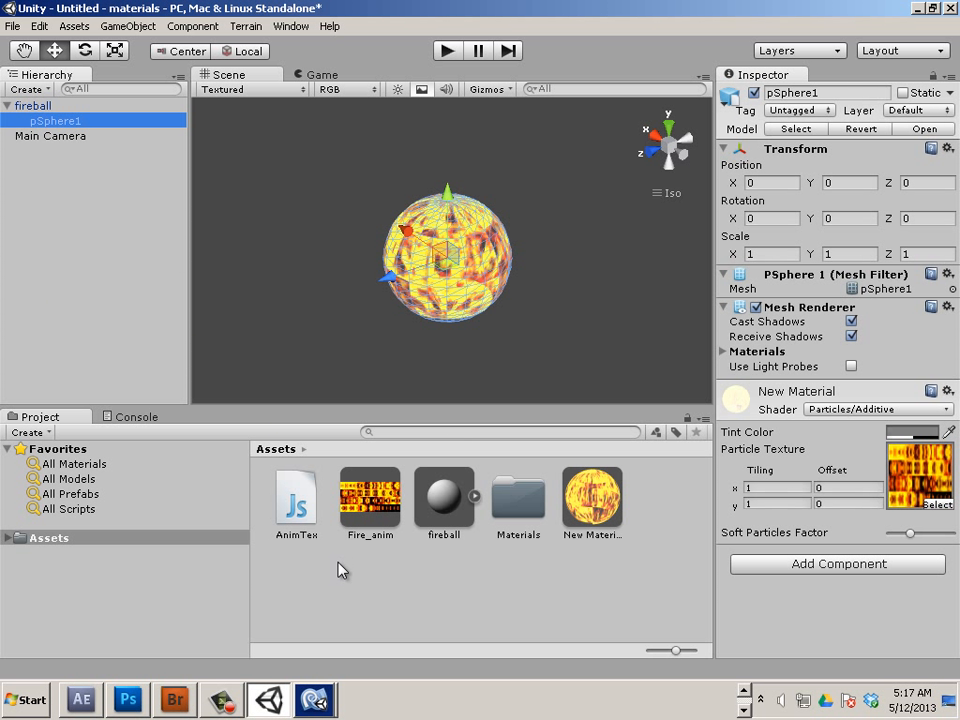
left_click_drag(287, 506, 787, 634)
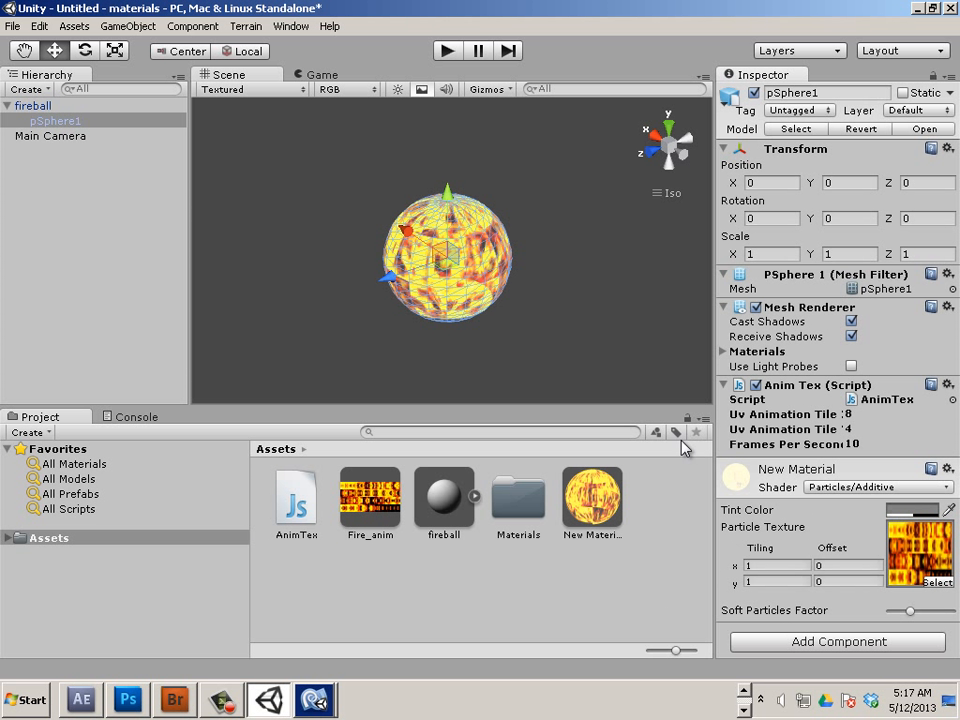
left_click(446, 51)
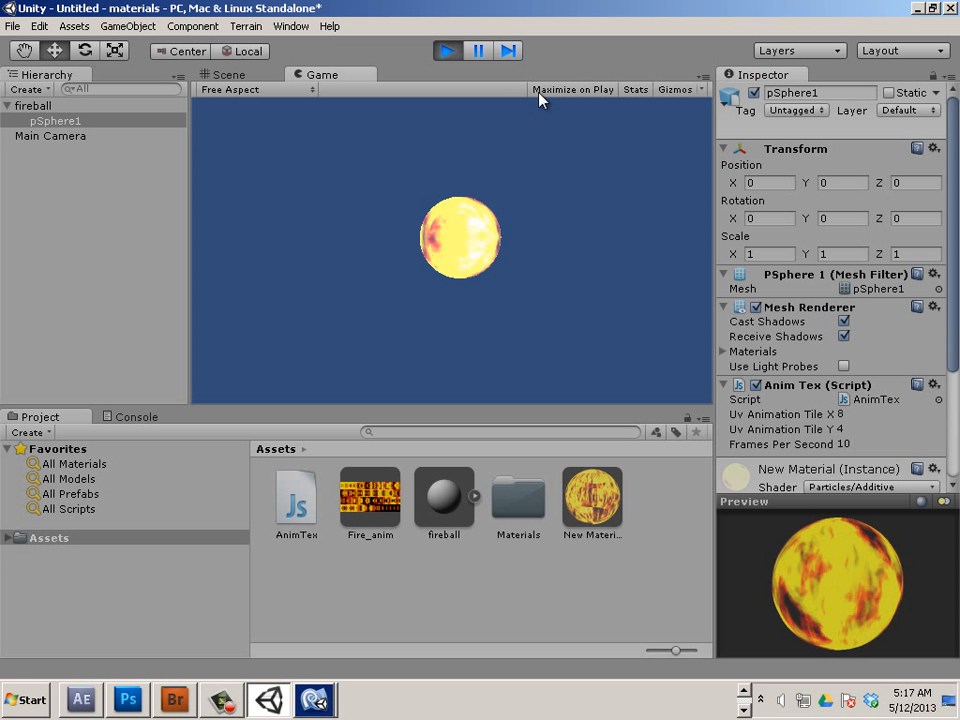
left_click(446, 50)
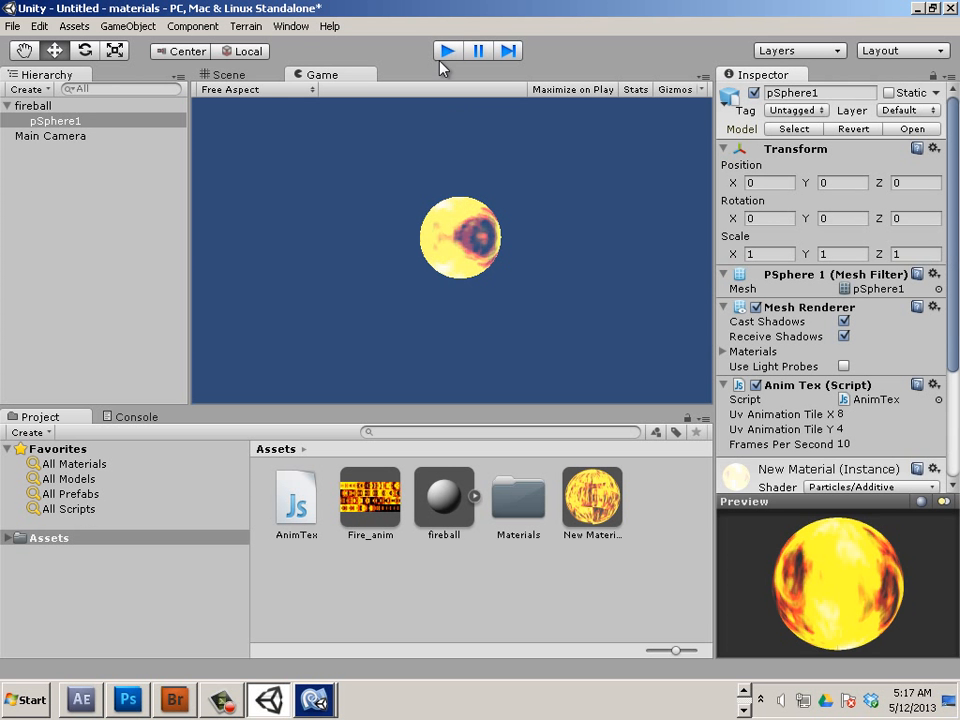
Raise the Main Camera to about Y 11.57 and tilt it down to an X rotation of about 28.95, keeping Y rotation 0
left_click(49, 136)
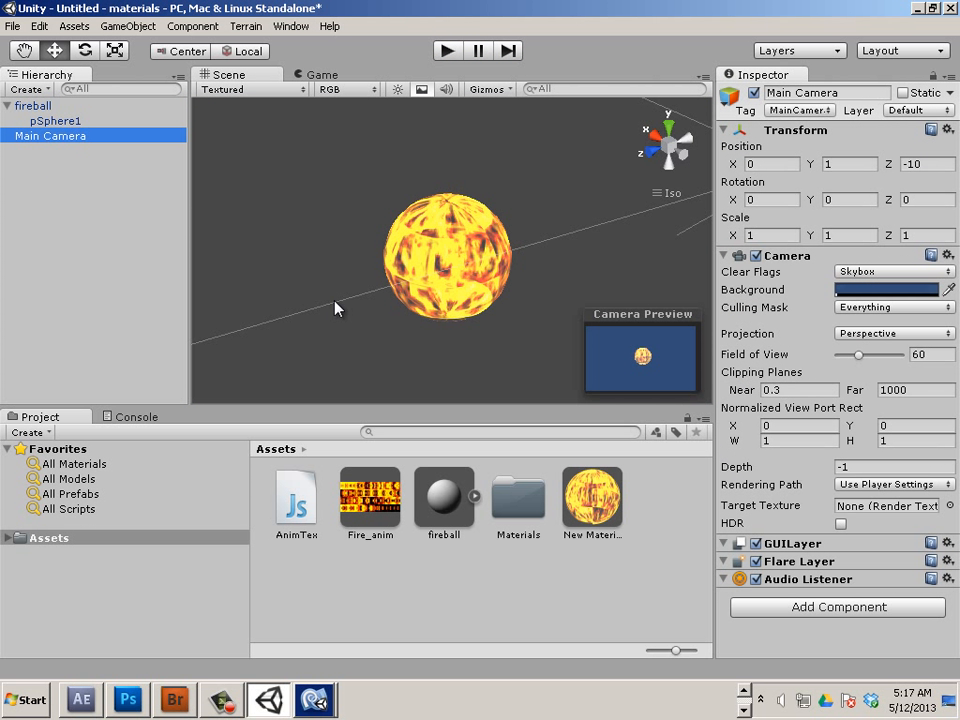
scroll(371, 296, "down", 3)
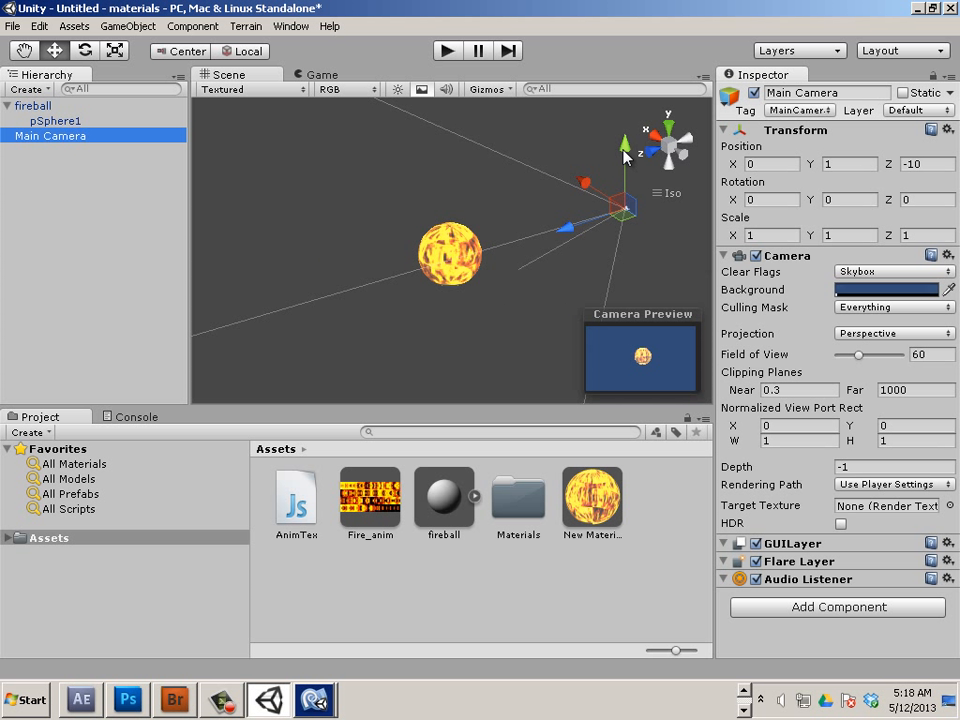
left_click_drag(622, 147, 624, 79)
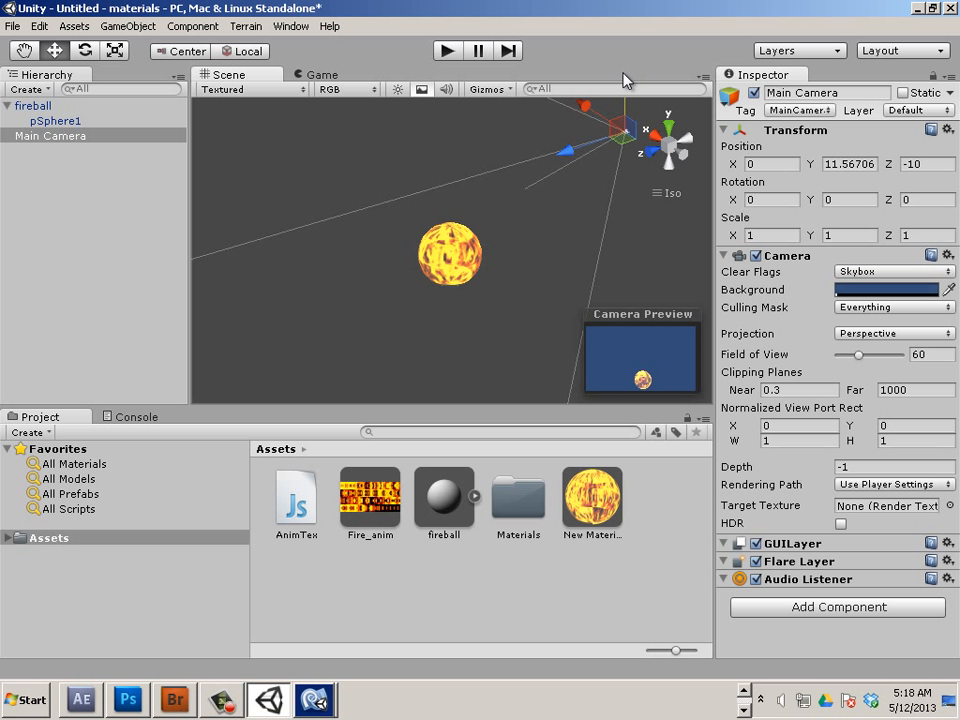
left_click(820, 201)
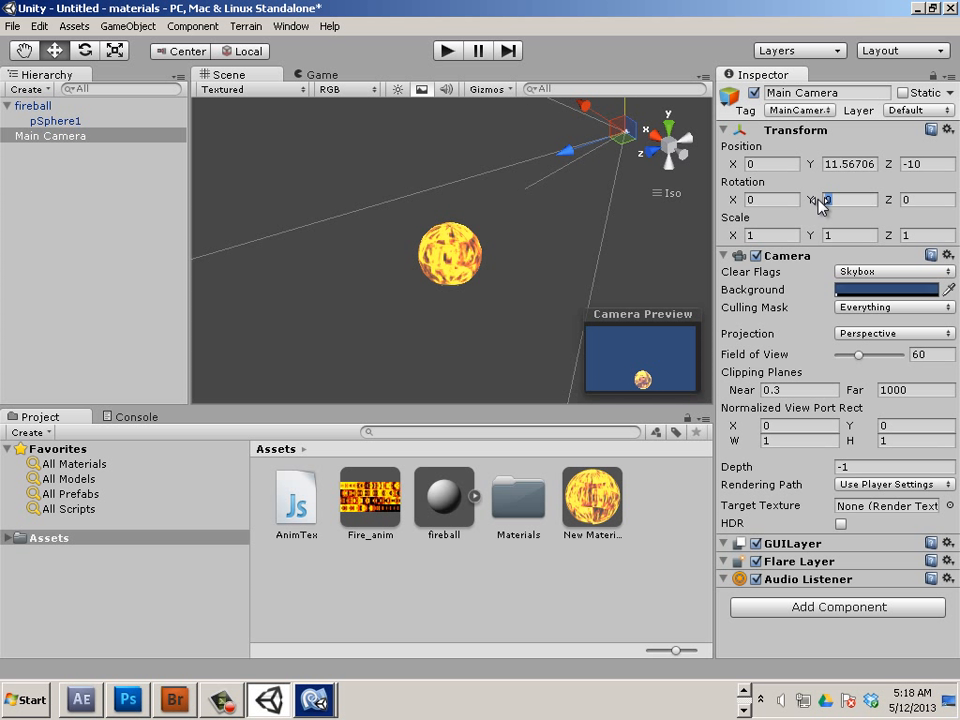
left_click_drag(823, 199, 806, 203)
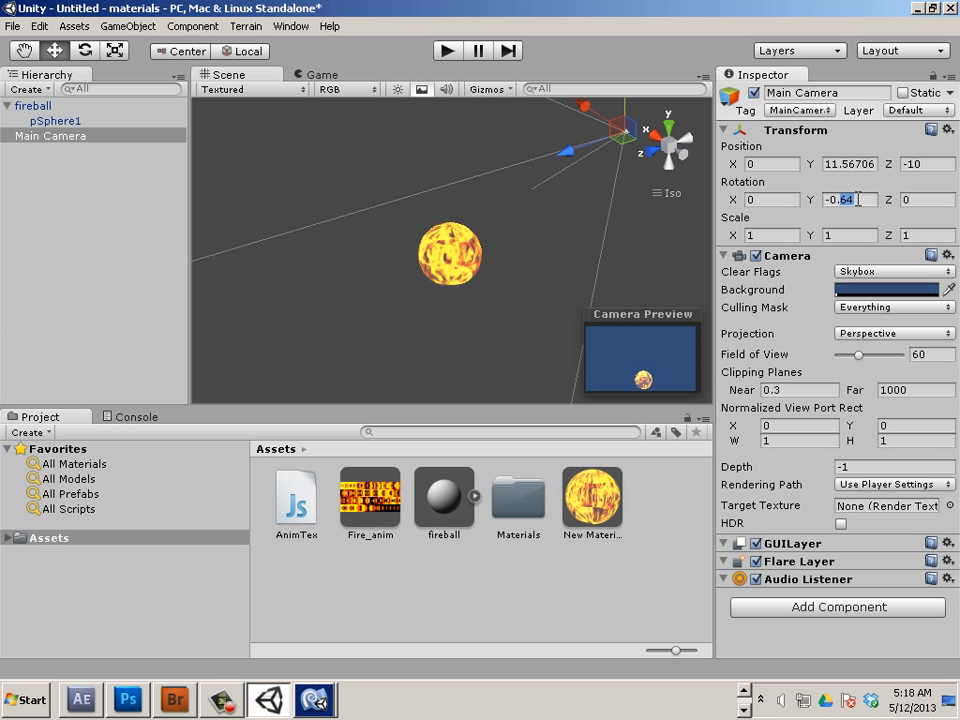
type("0")
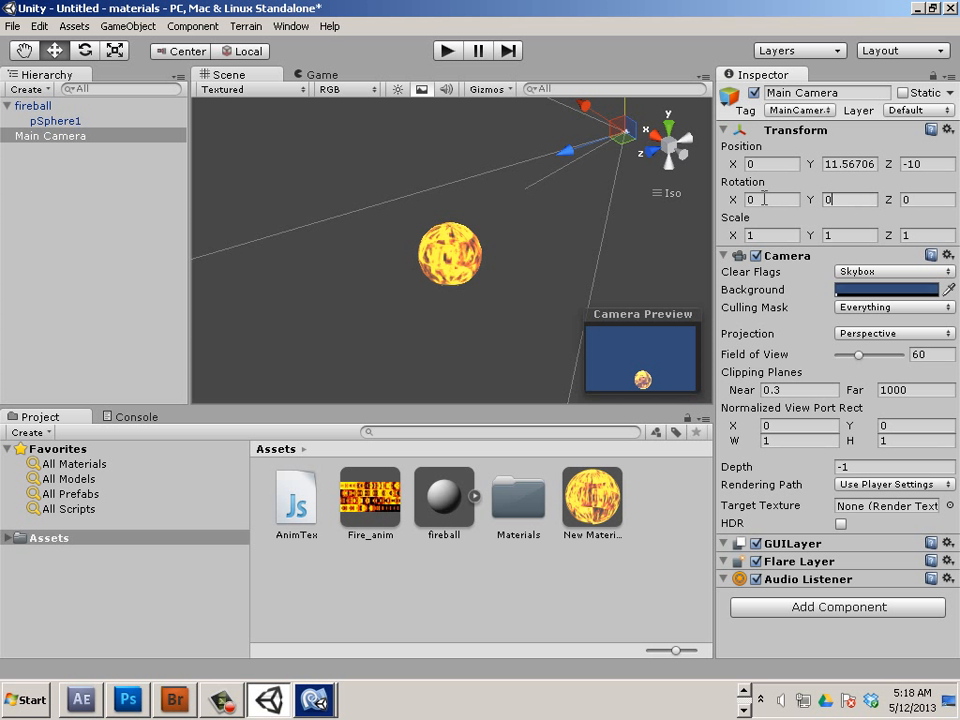
left_click_drag(734, 207, 560, 150)
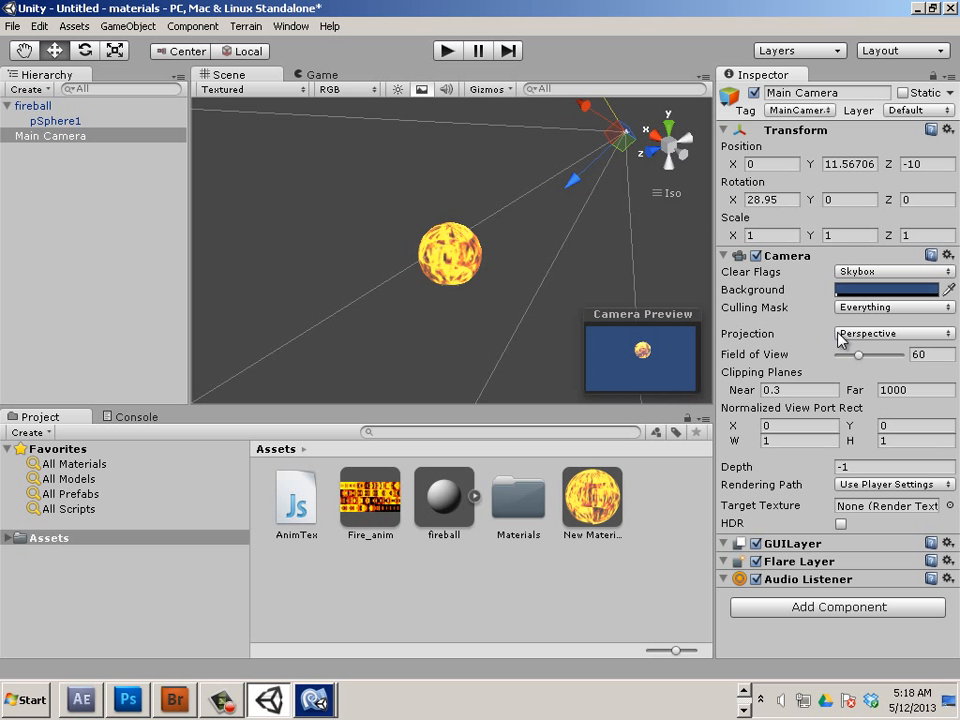
Narrow the Main Camera's field of view to 23 and adjust its X rotation to about 21.66 to frame the fireball
left_click_drag(858, 360, 850, 360)
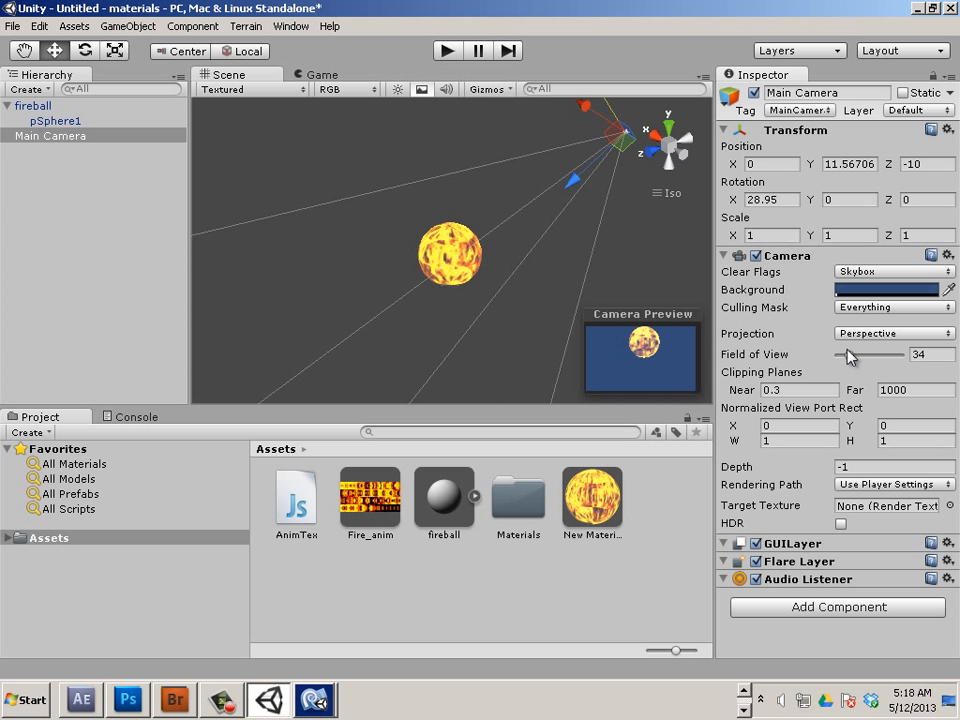
left_click_drag(739, 203, 511, 189)
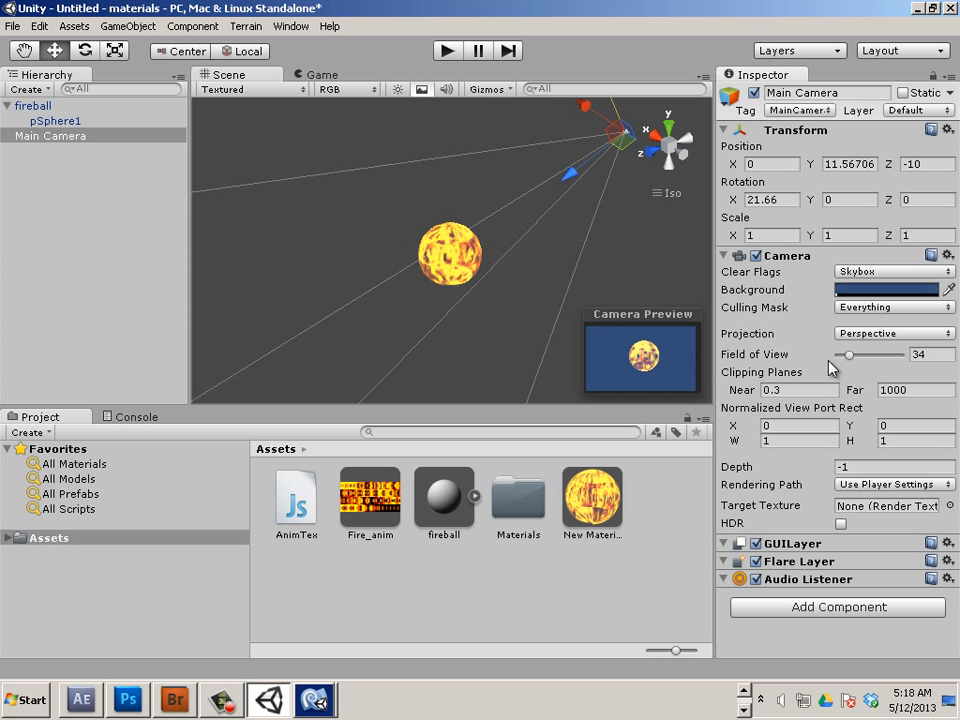
left_click_drag(856, 358, 846, 355)
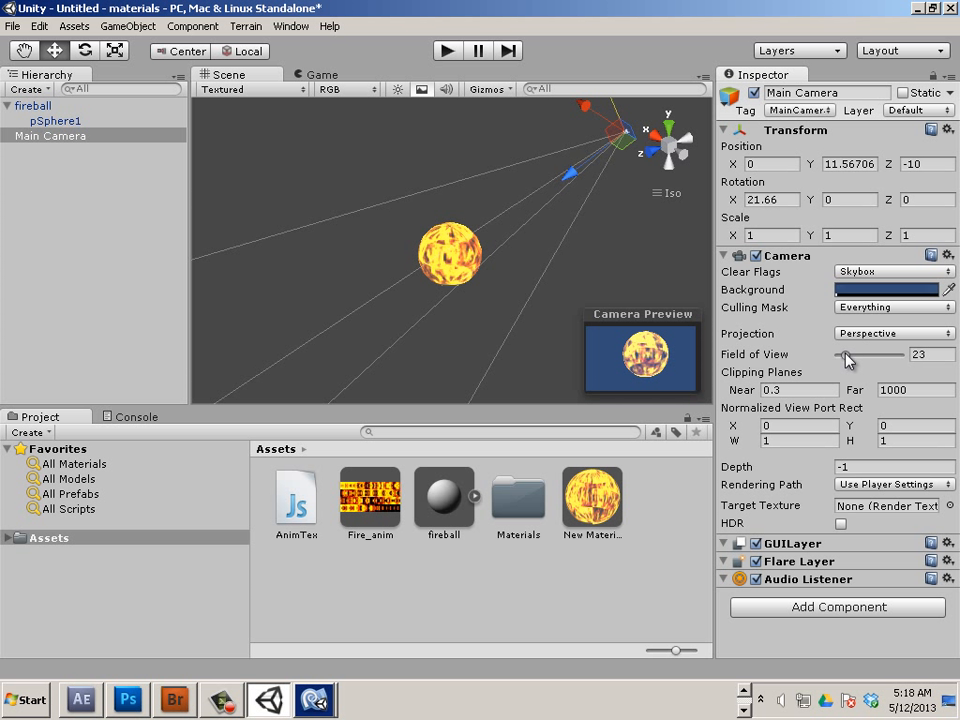
Create a cube and lower it beneath the fireball to about Y -4.15
left_click(131, 30)
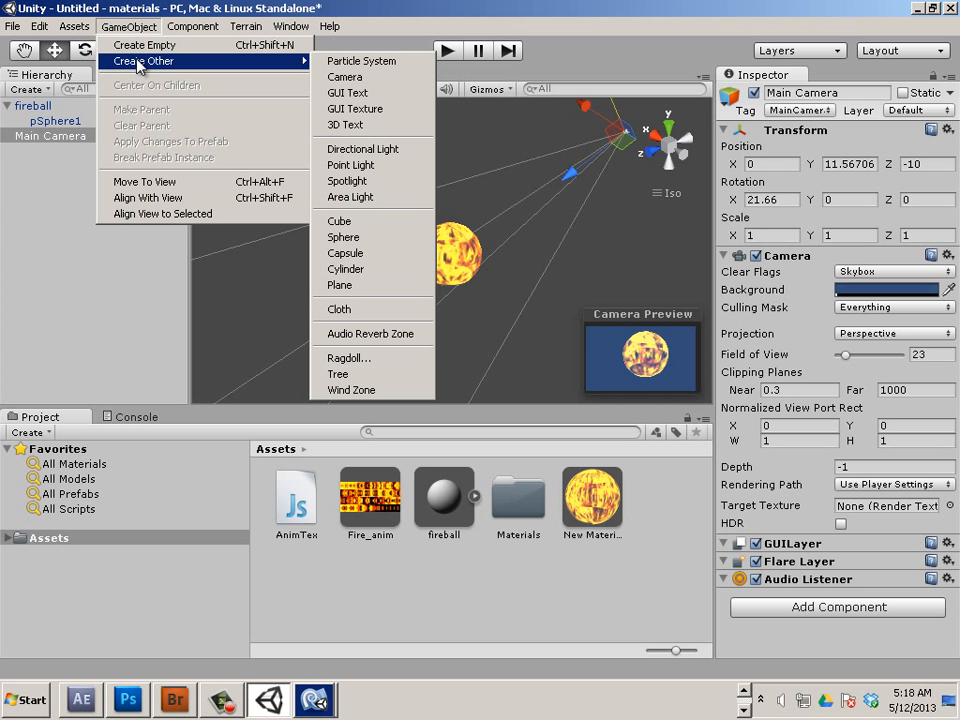
left_click(380, 222)
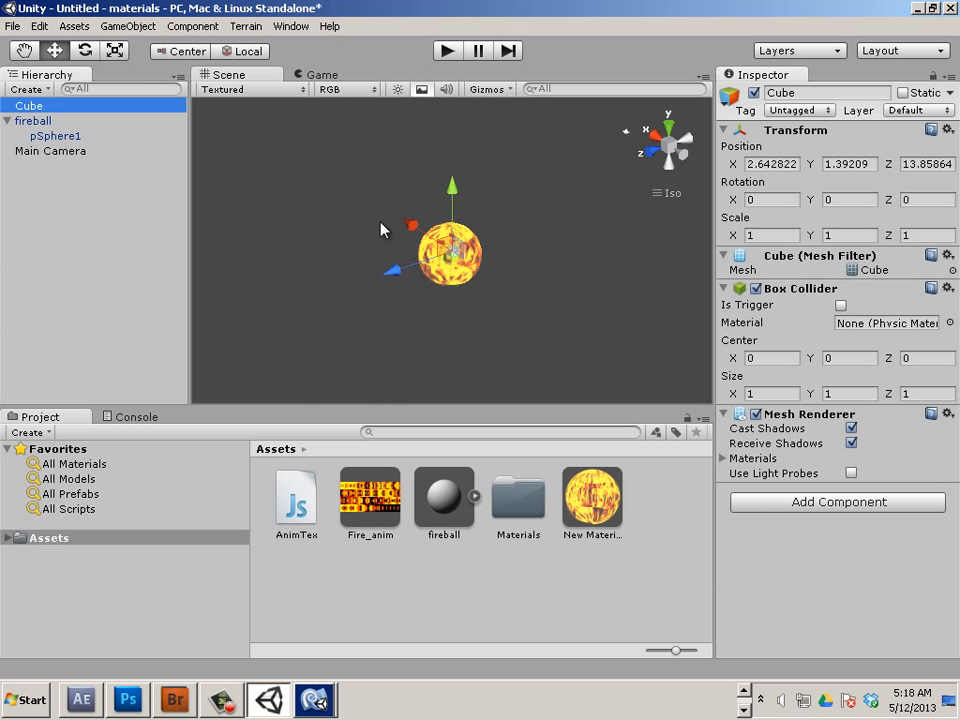
left_click_drag(452, 188, 446, 237)
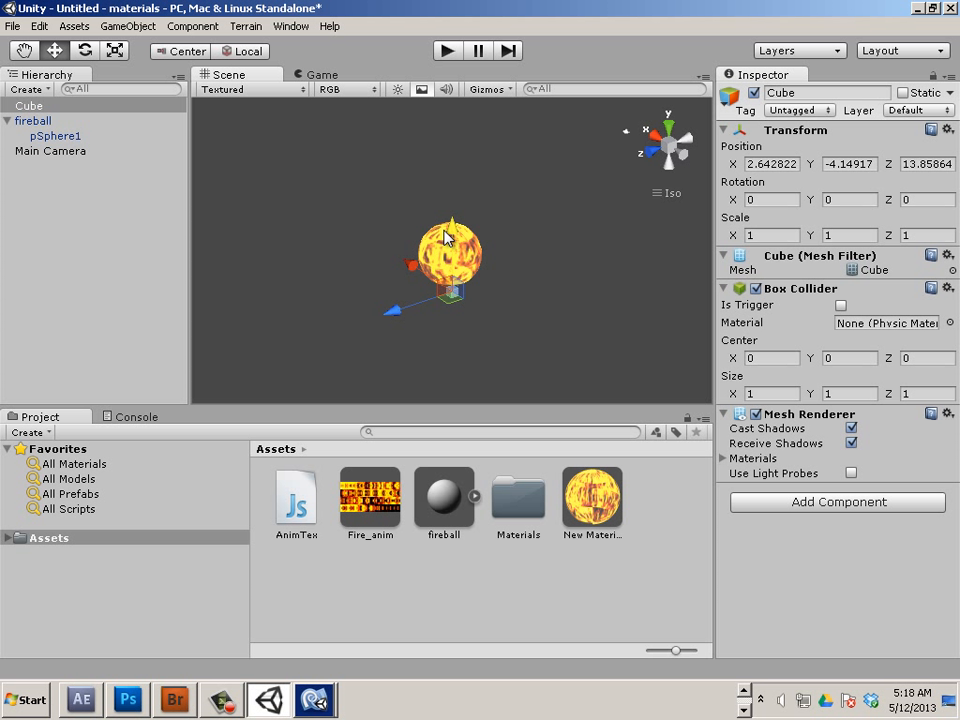
Scale the cube into a flat slab under the fireball, about 17.65 wide and deep and 3.68 high
key("r")
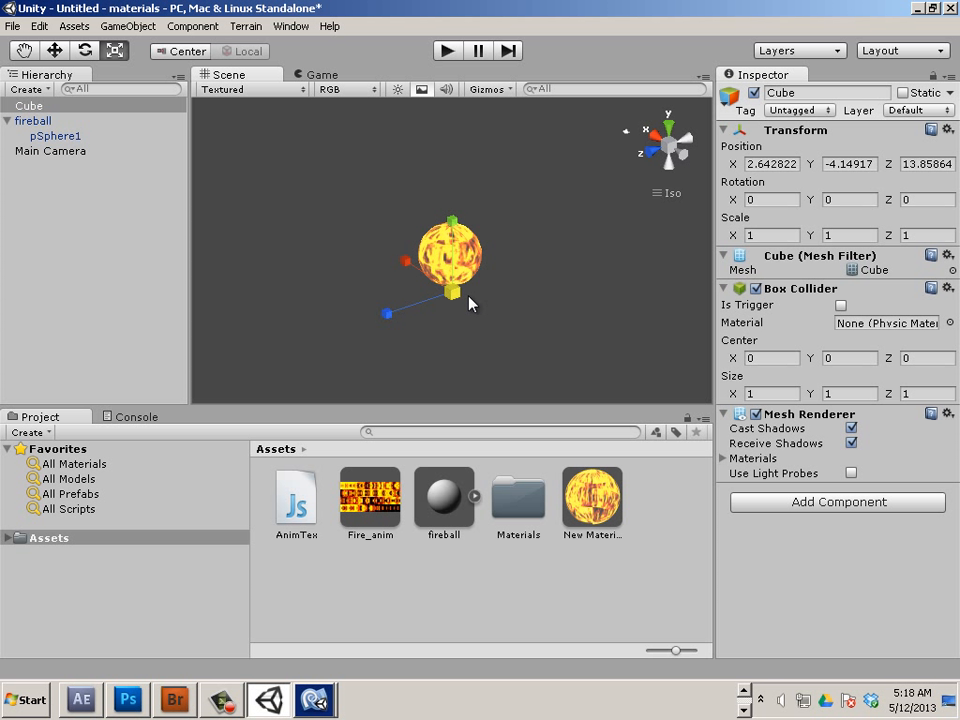
left_click_drag(469, 297, 658, 285)
left_click_drag(455, 226, 450, 260)
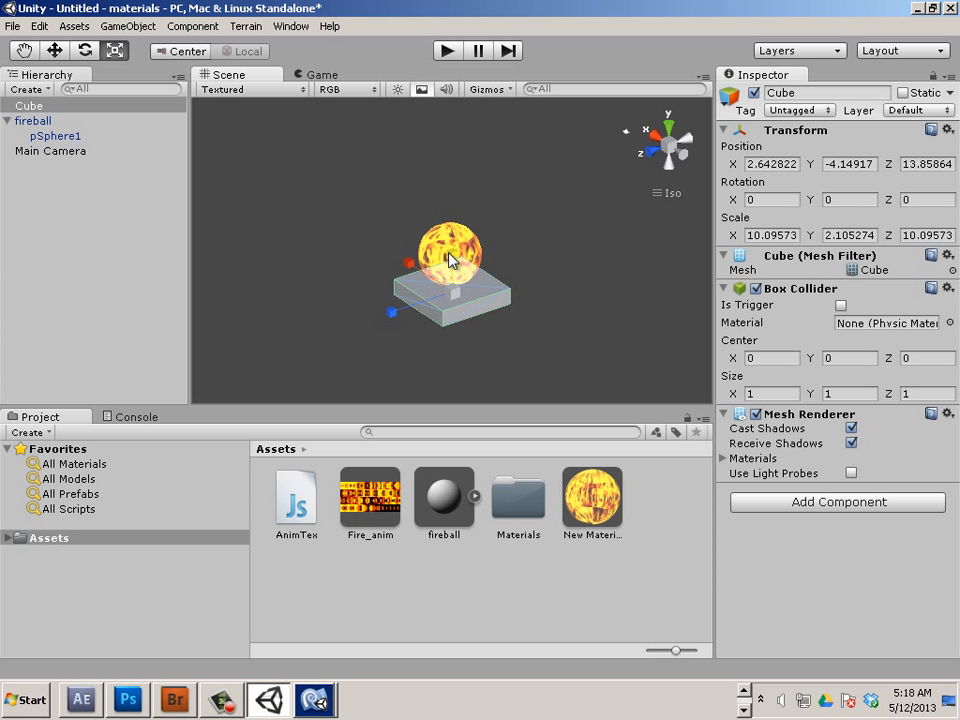
key("w")
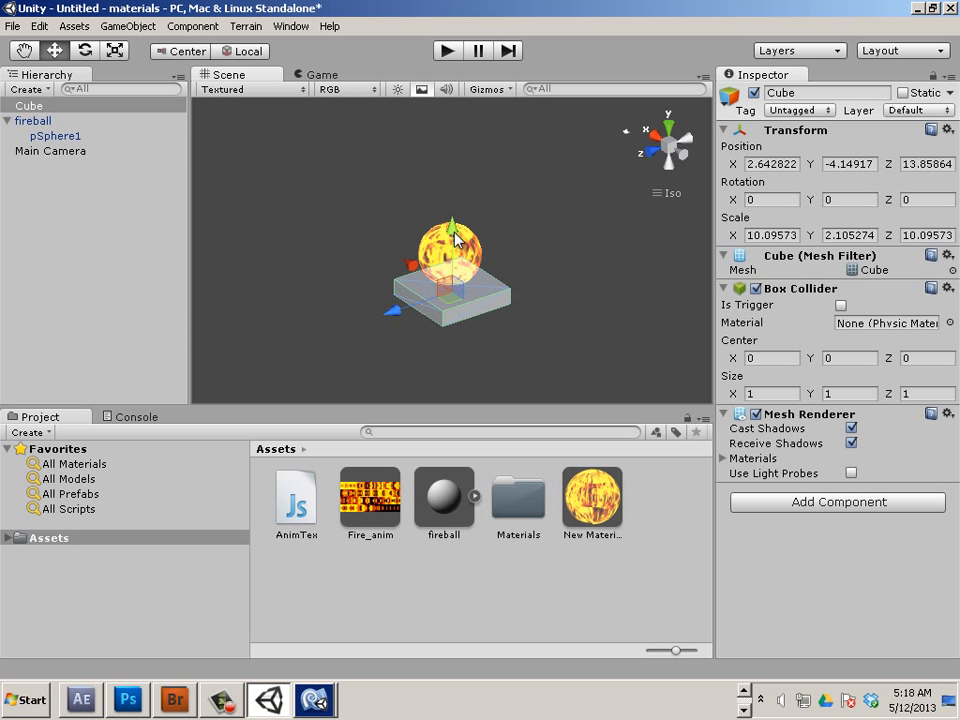
key("r")
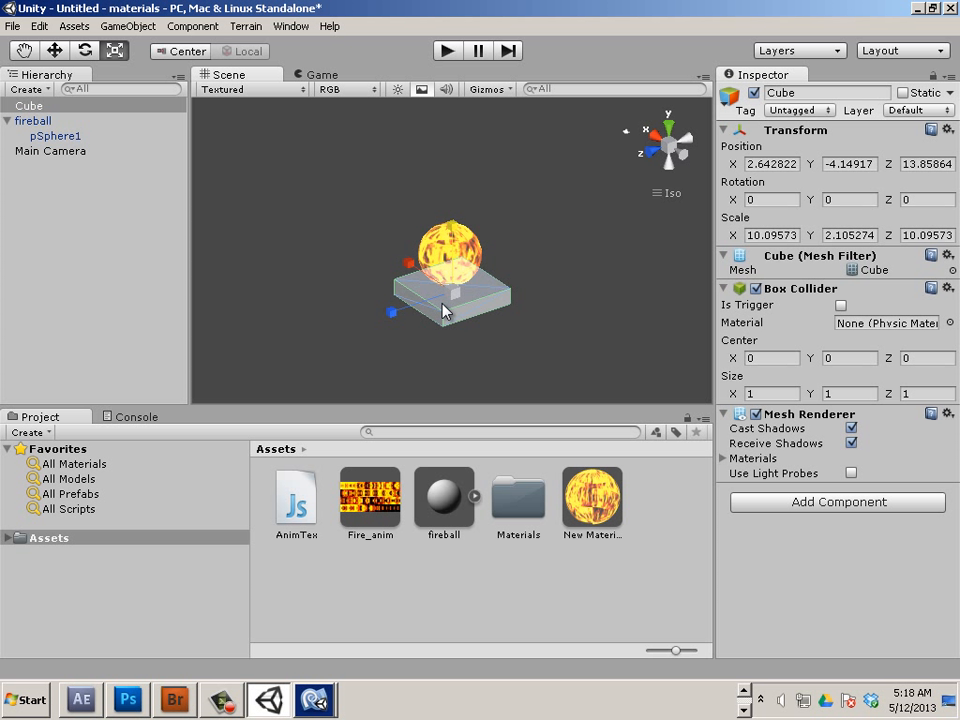
left_click_drag(455, 297, 514, 321)
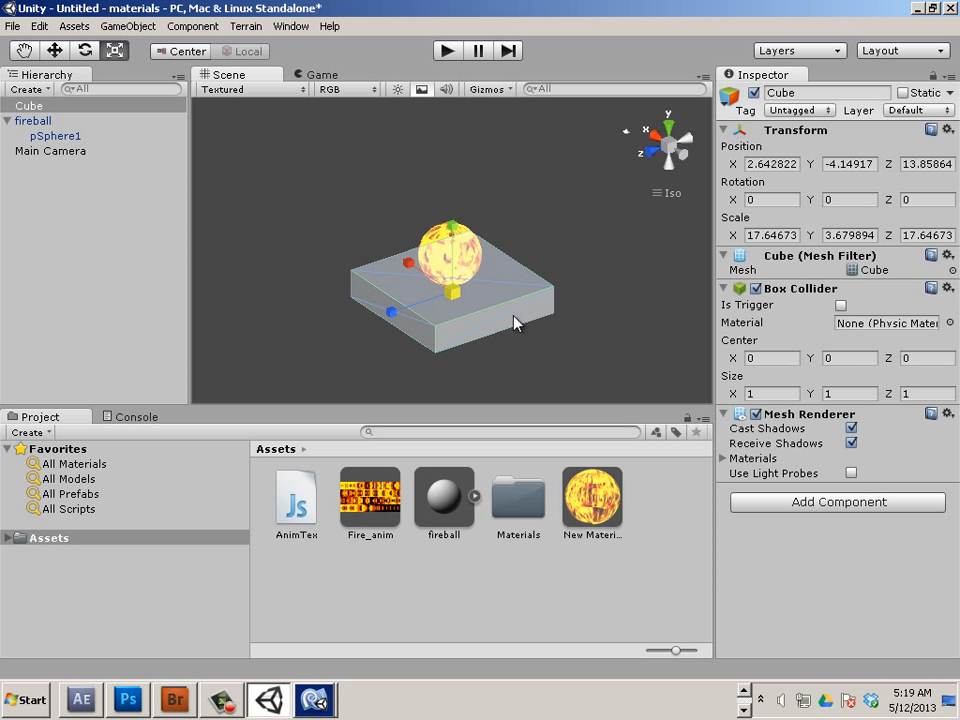
Raise the cube slab to about Y -3.38 beneath the fireball and check it in the Main Camera's preview
key("w")
mouse_move(448, 231)
left_mouse_down()
mouse_move(450, 208)
mouse_move(448, 233)
left_mouse_up()
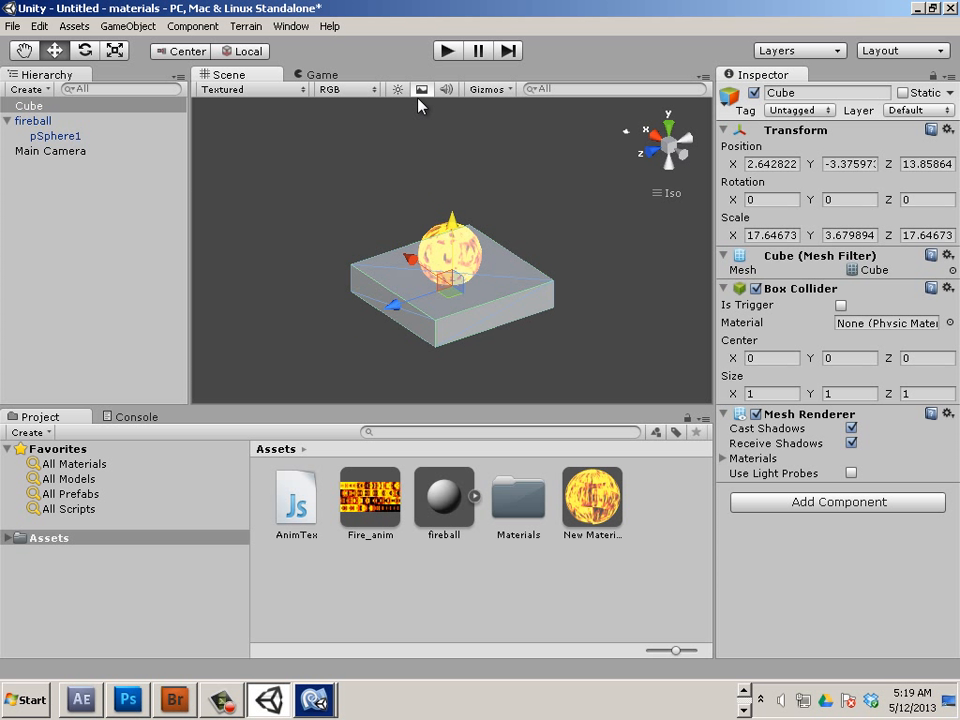
left_click(82, 152)
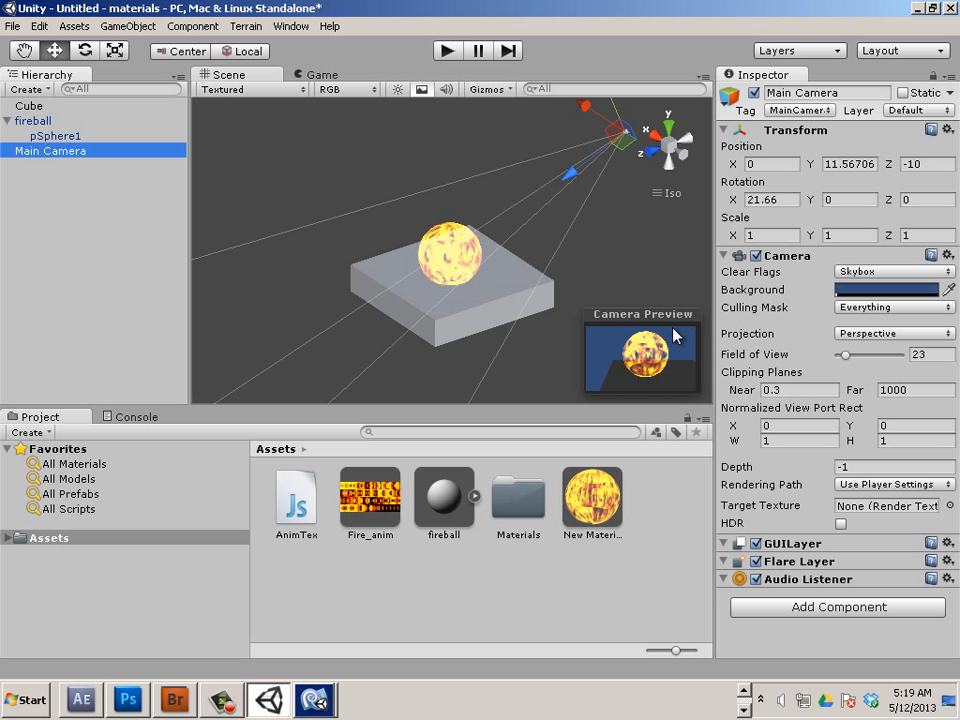
Centre the cube slab under the fireball at about X 0.74 and Z 15.56, and check the Main Camera's preview
left_click(458, 300)
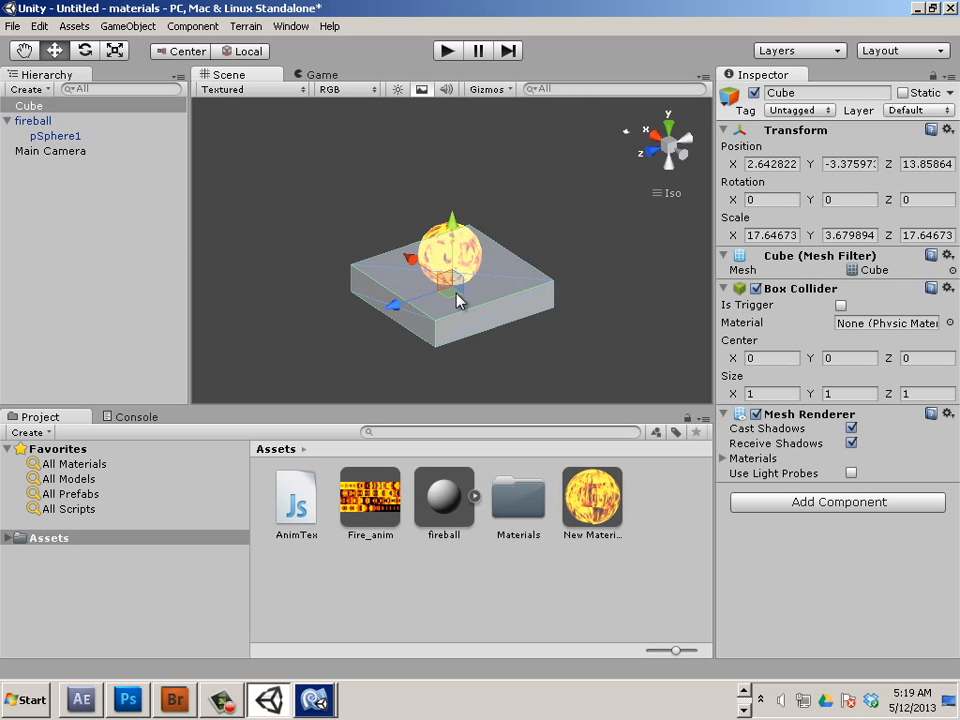
left_click_drag(349, 330, 561, 289, "alt")
mouse_move(372, 287)
left_mouse_down()
mouse_move(398, 292)
mouse_move(369, 298)
left_mouse_up()
left_click_drag(464, 372, 478, 238, "alt")
left_click(650, 141)
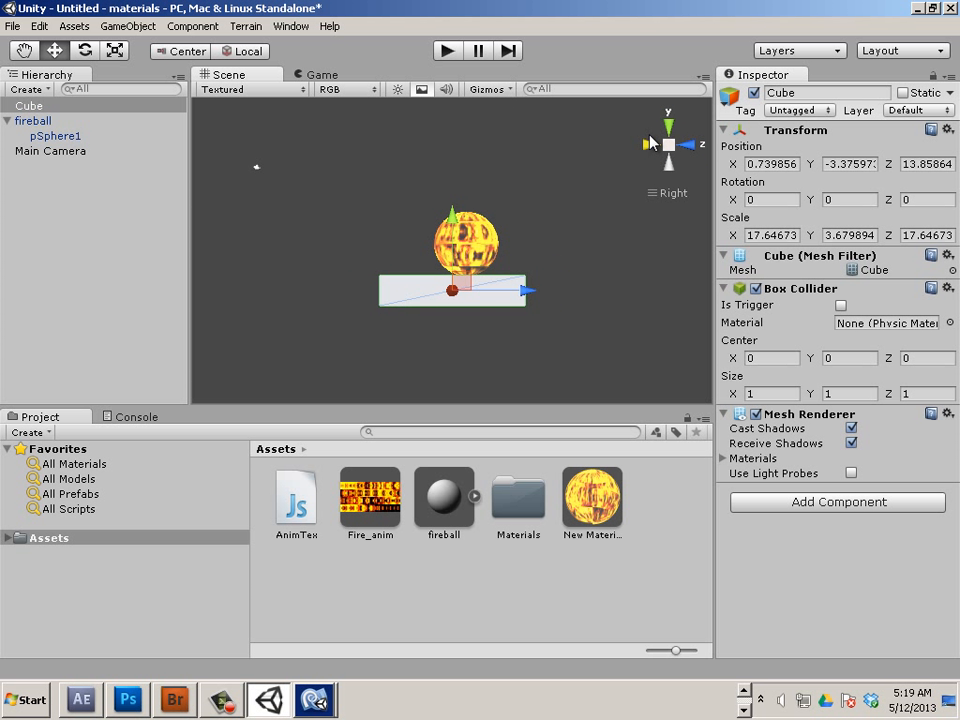
left_click_drag(519, 287, 548, 299)
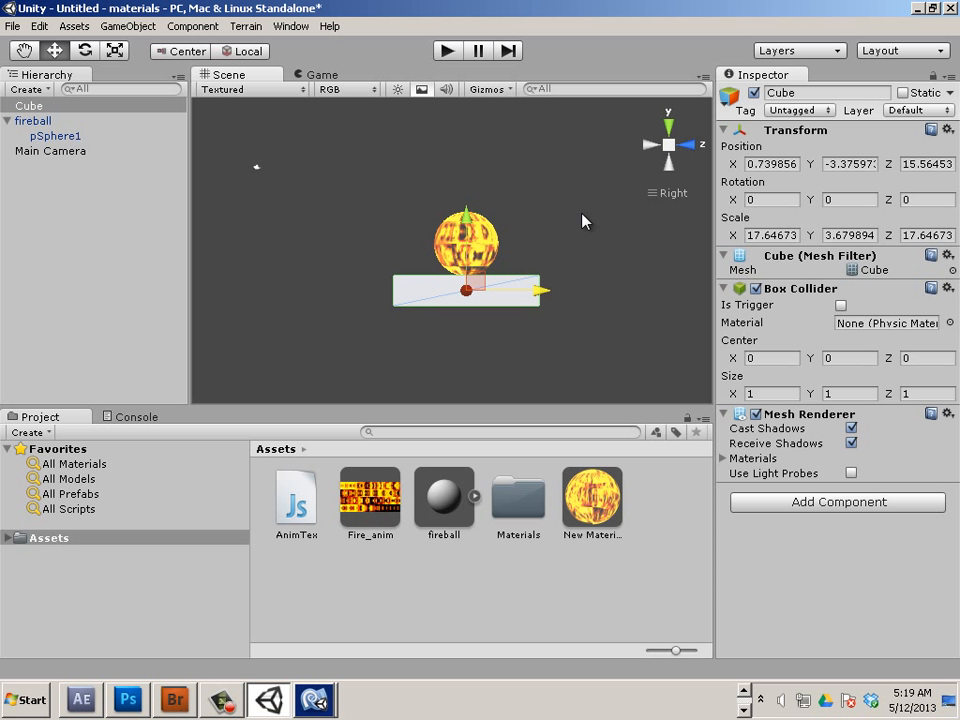
left_click(667, 144)
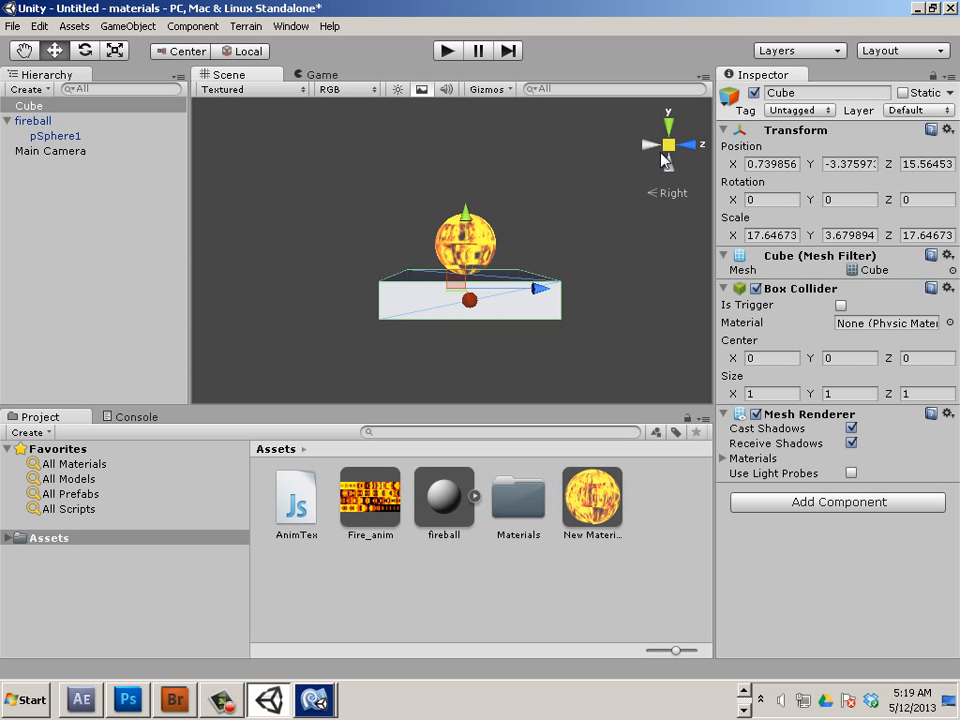
left_click_drag(632, 281, 502, 364, "alt")
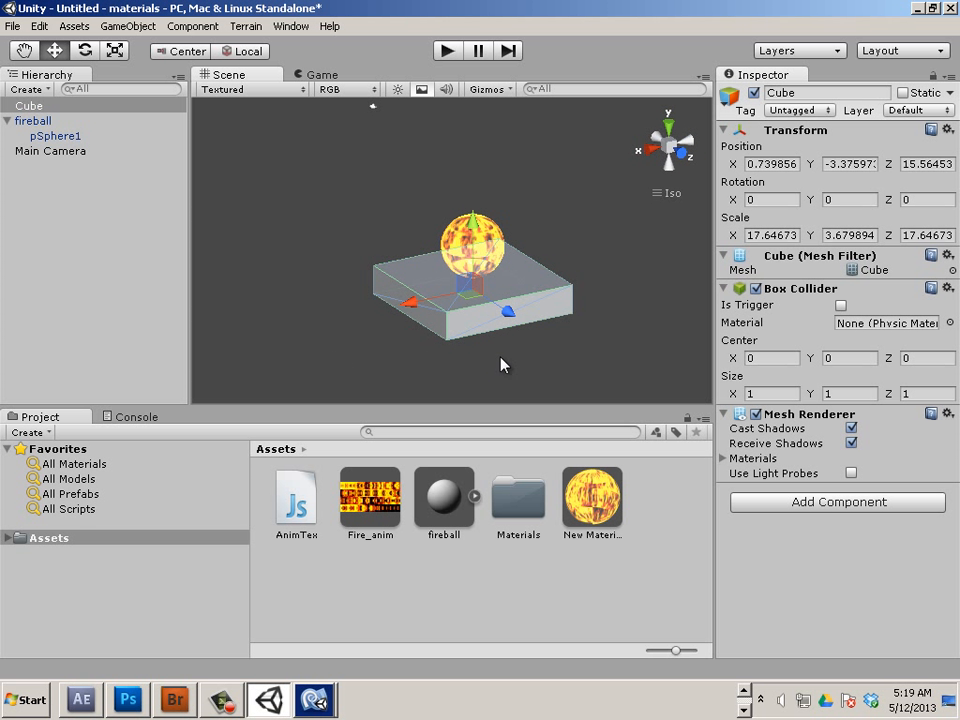
left_click(60, 155)
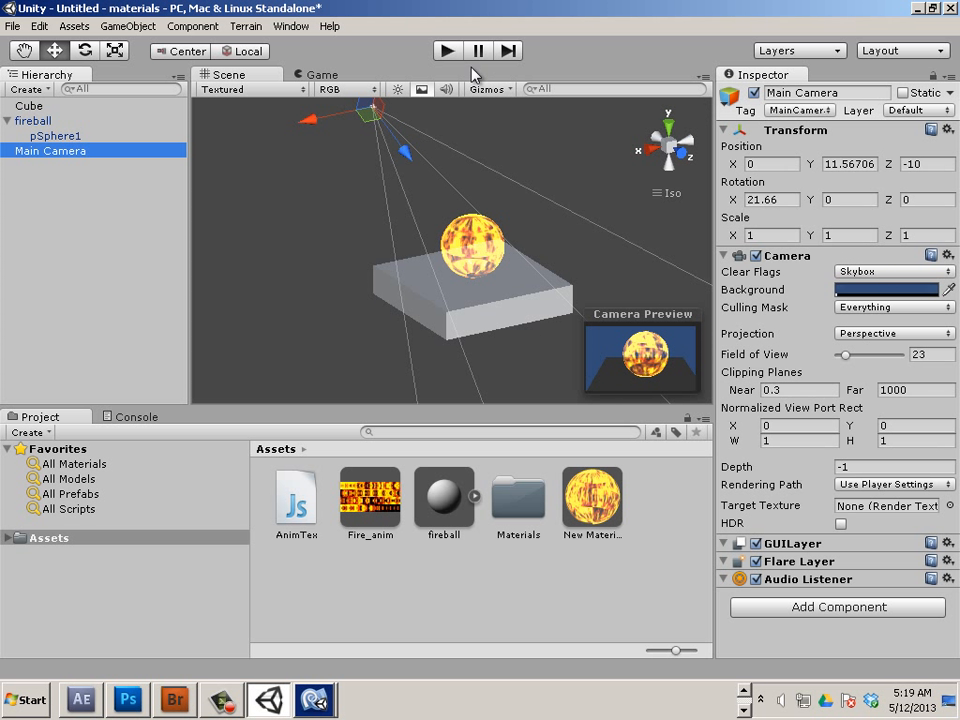
Set framesPerSecond to 5.0 in AnimTex.js in MonoDevelop, save the script, and replay the scene in Unity
left_click(447, 50)
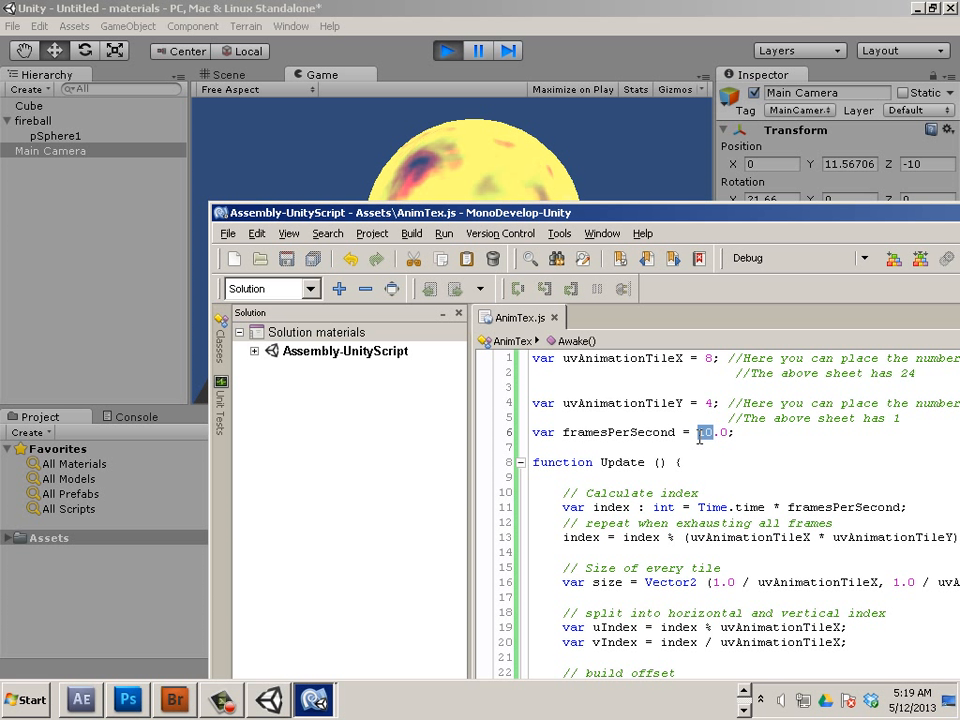
type("5")
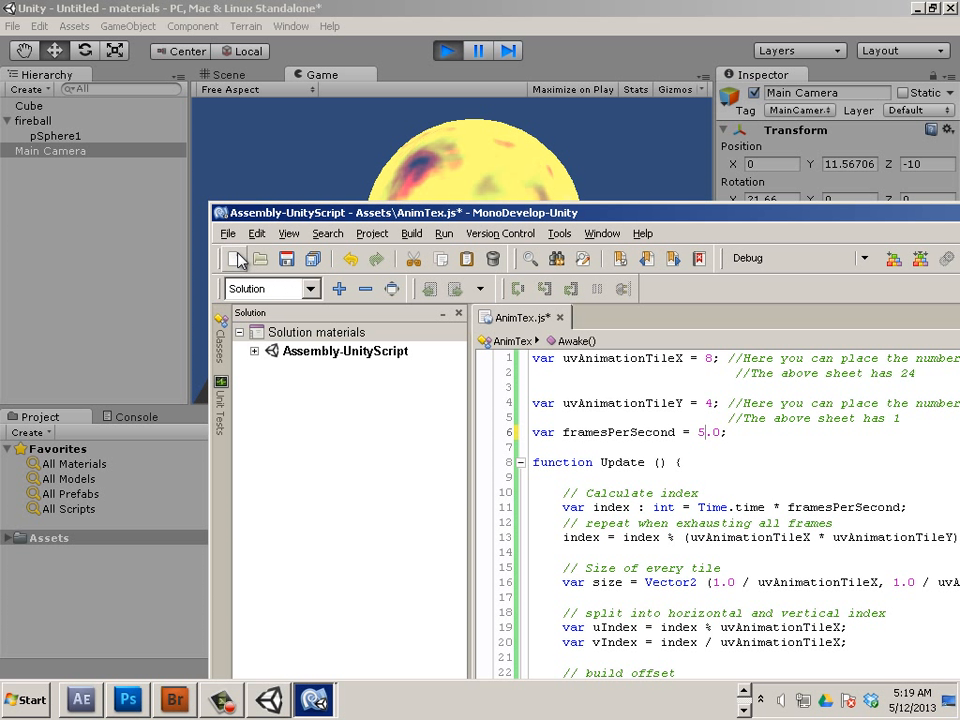
left_click(229, 234)
left_click(255, 302)
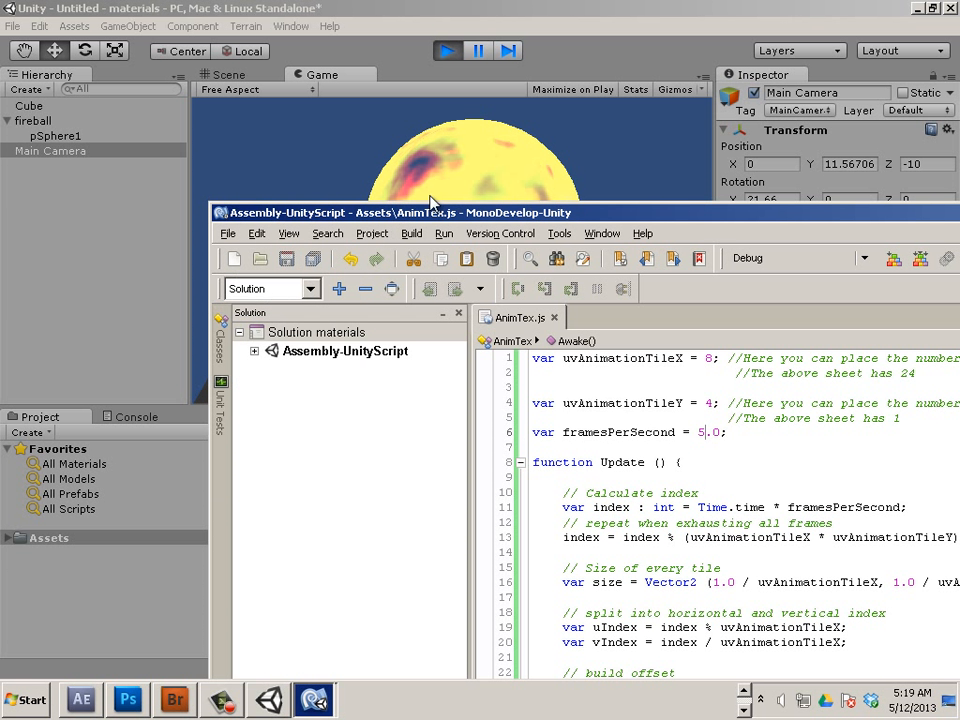
left_click(808, 139)
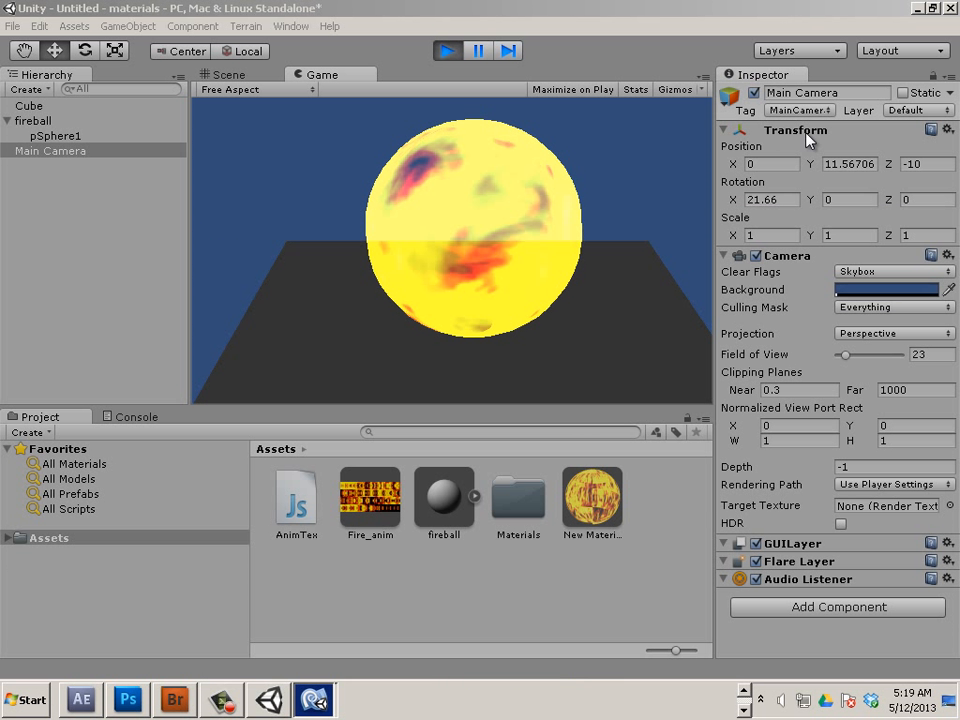
left_click(449, 53)
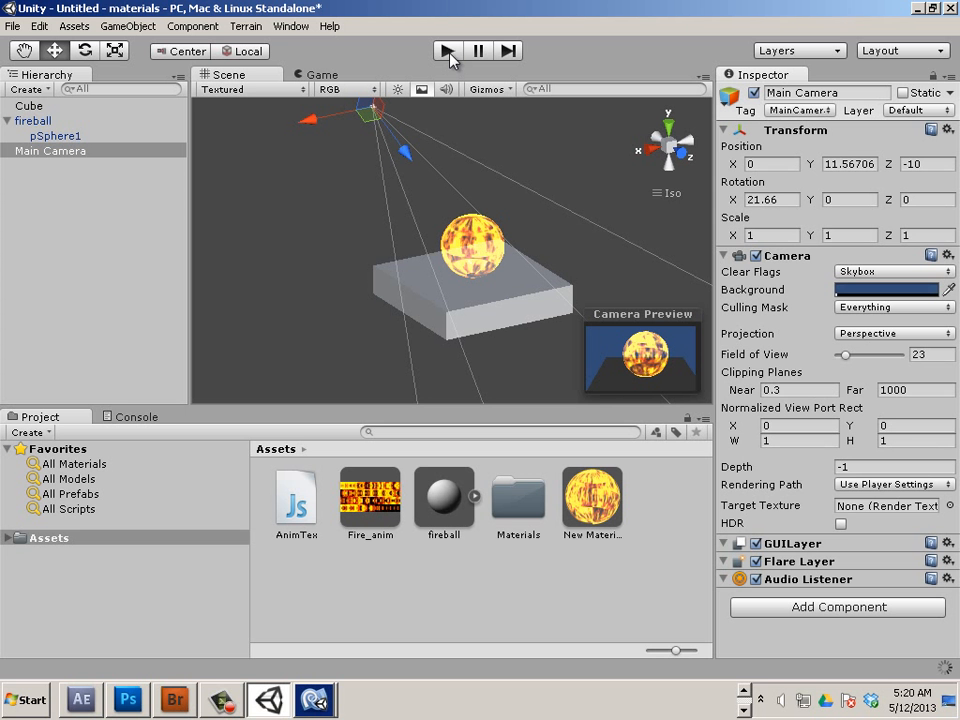
left_click(448, 50)
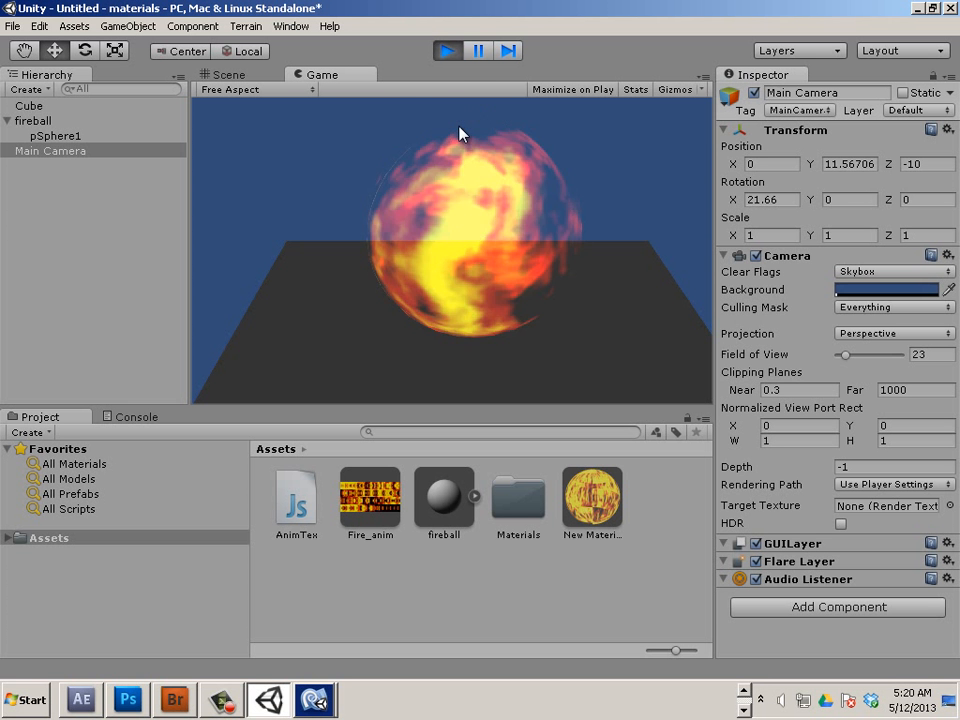
Try a grey-blue Main Camera background of RGB 77, 84, 95 during play mode, and stop playback
left_click(855, 290)
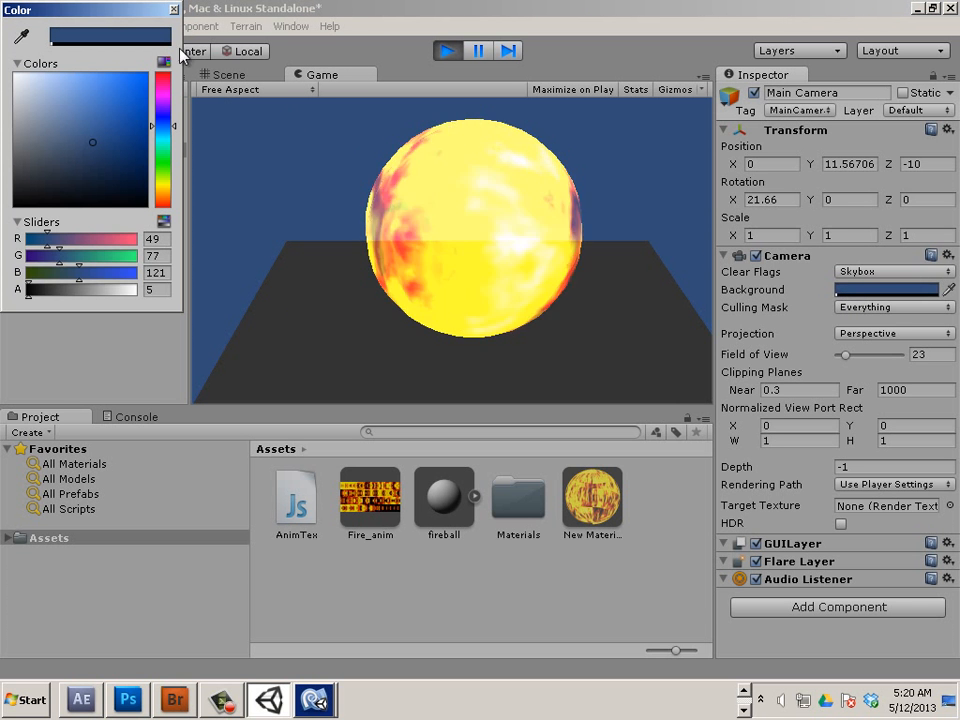
left_click(173, 9)
left_click(36, 150)
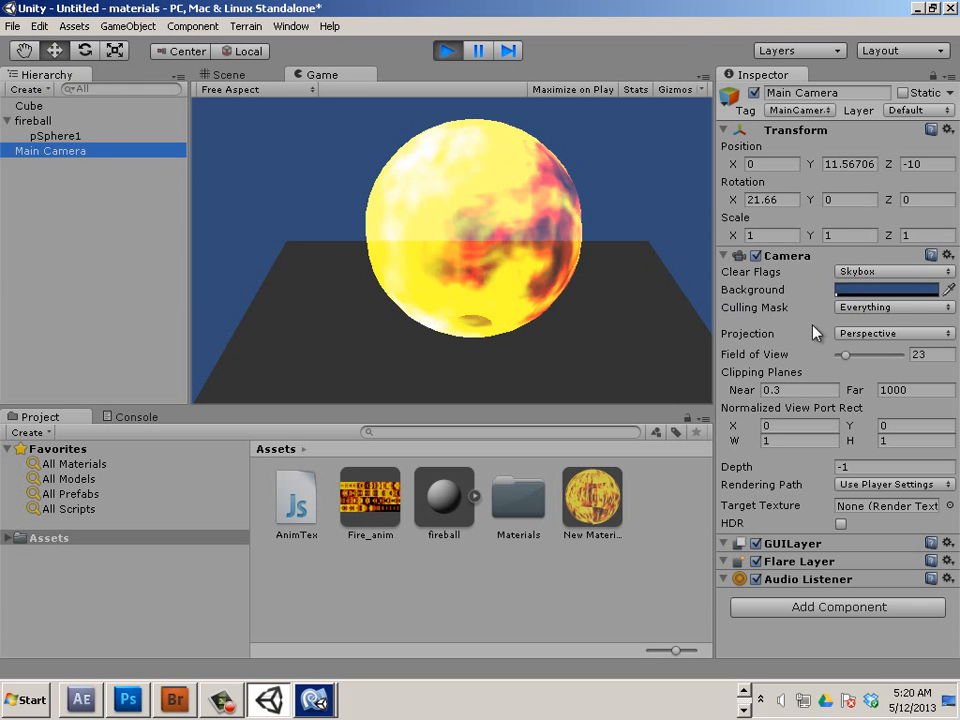
left_click(870, 291)
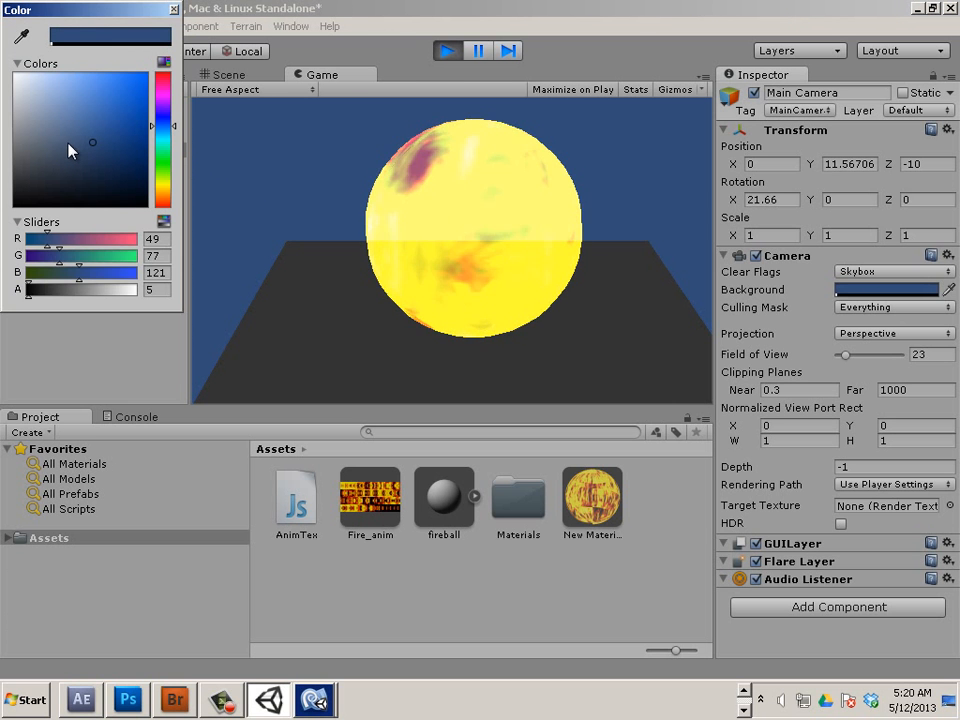
mouse_move(71, 150)
left_mouse_down()
mouse_move(15, 126)
mouse_move(12, 114)
mouse_move(18, 226)
mouse_move(16, 160)
mouse_move(41, 158)
left_mouse_up()
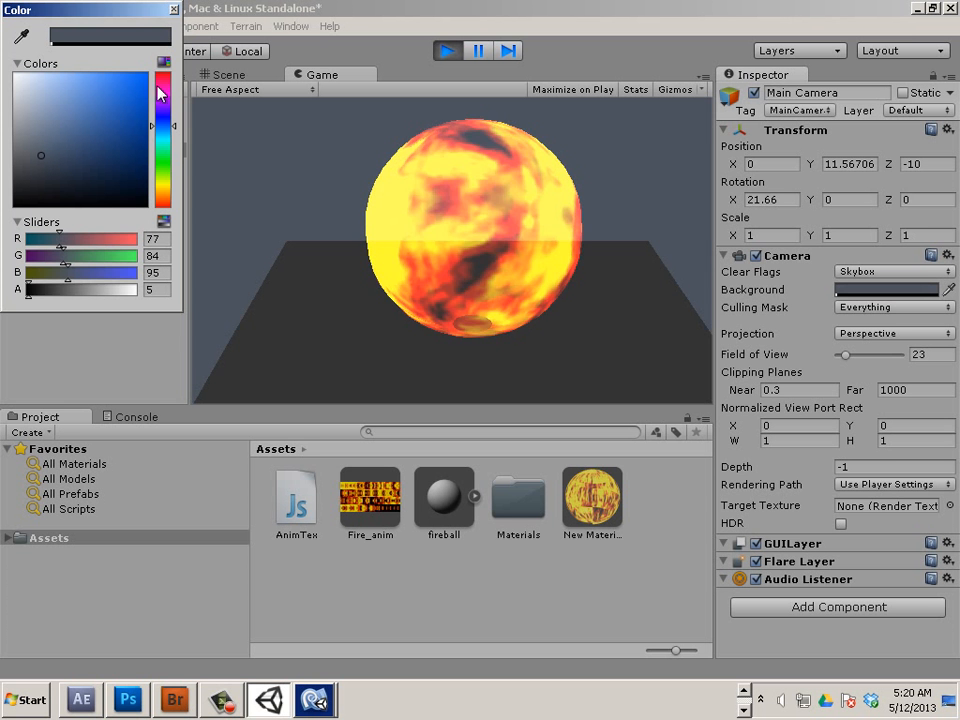
left_click(174, 9)
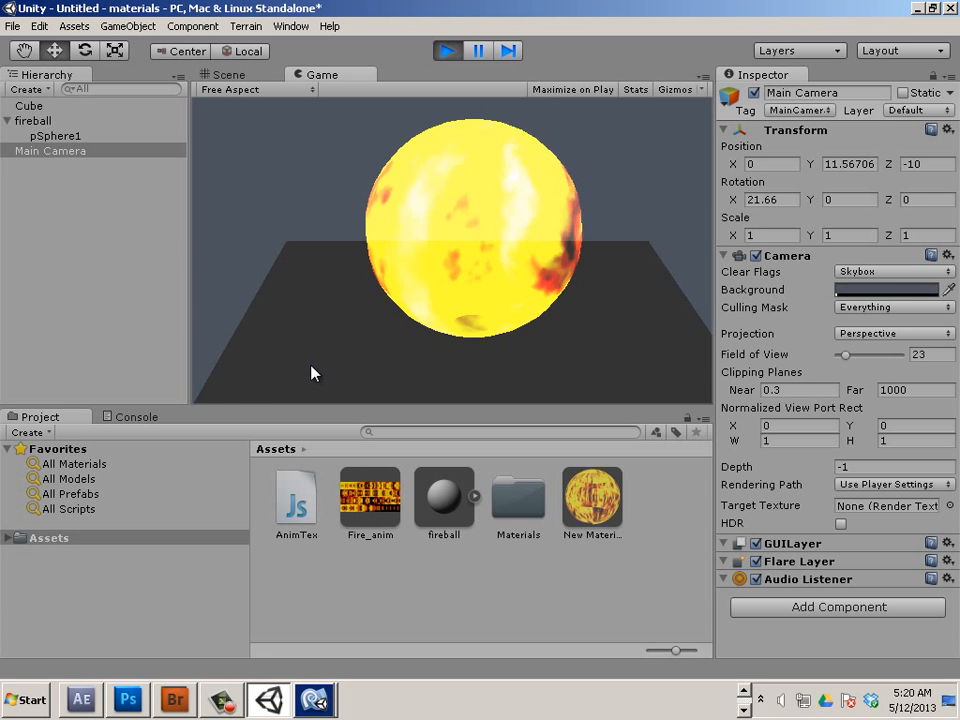
left_click(446, 51)
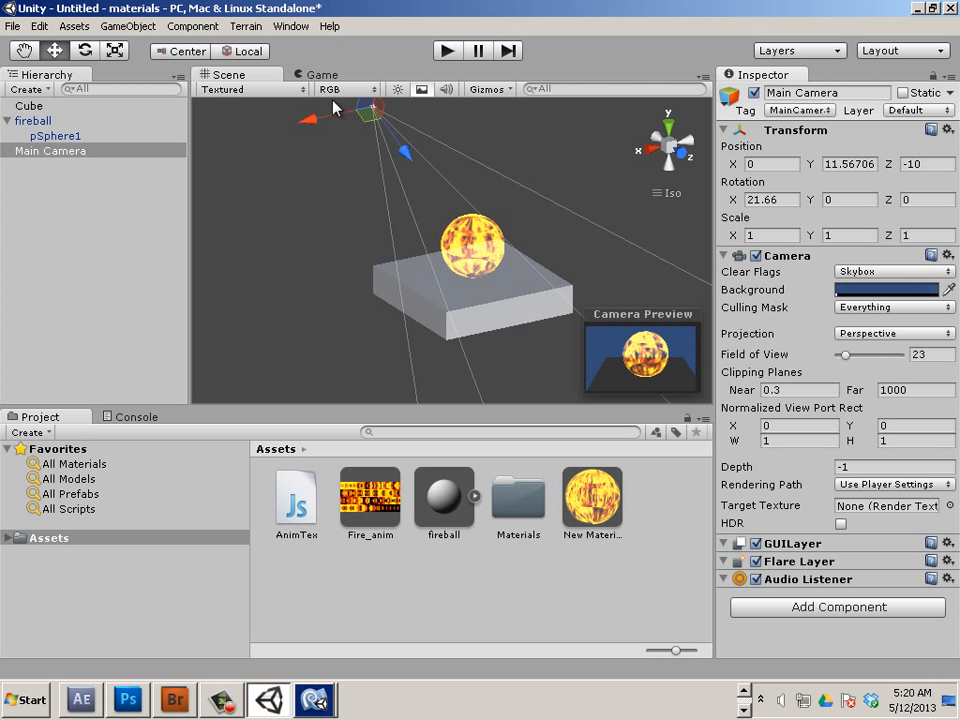
Set the Main Camera's background to a muted grey of RGB 103, 109, 120 and play-test the scene
left_click(870, 289)
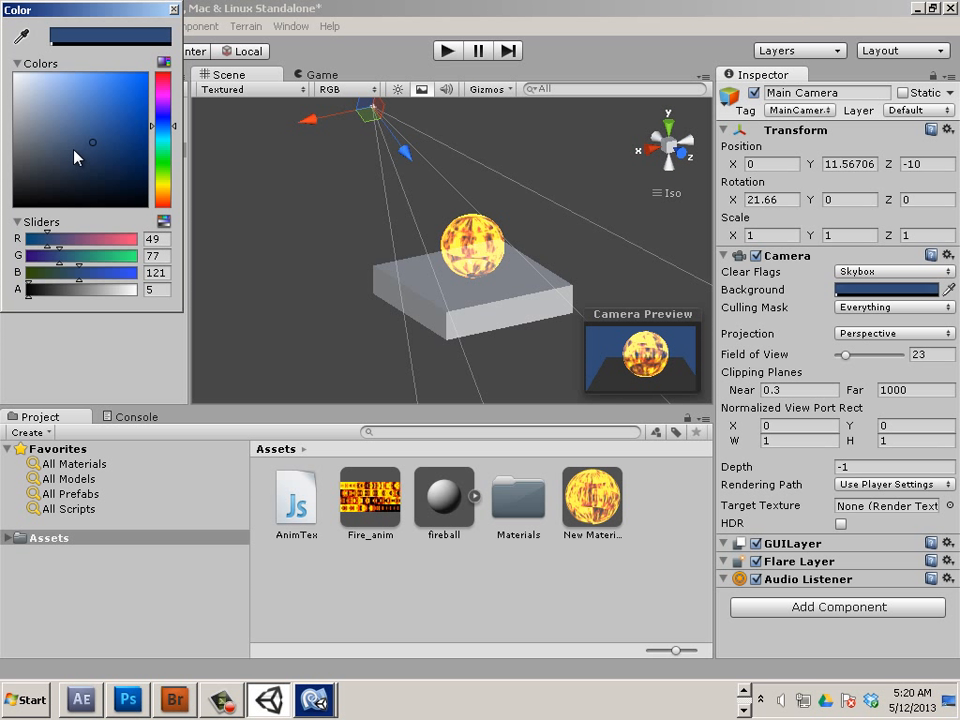
left_click_drag(74, 150, 37, 145)
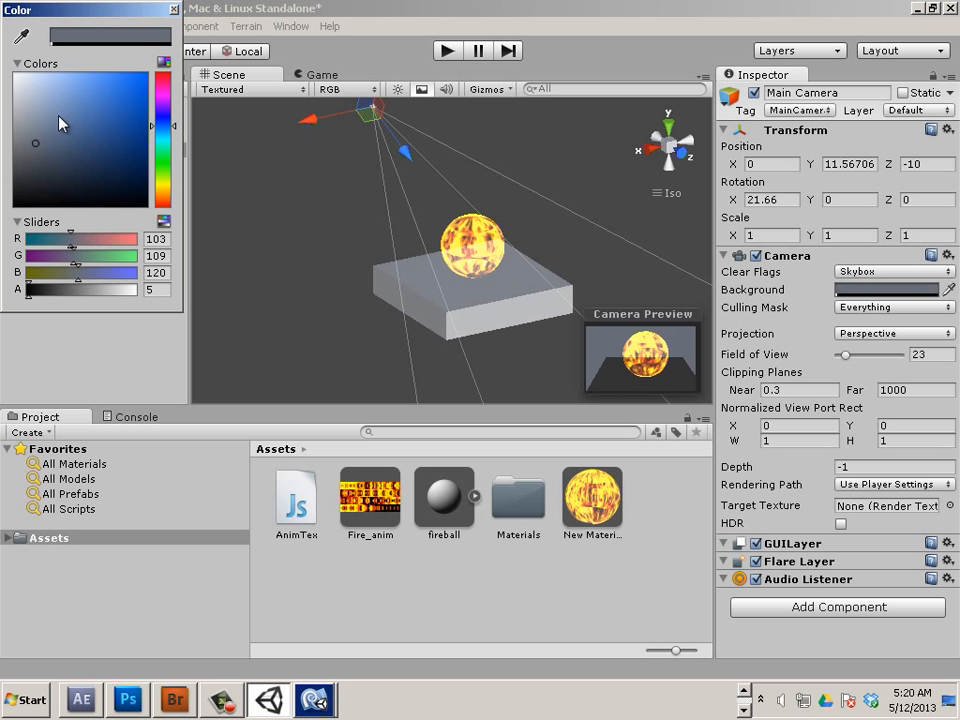
left_click(173, 9)
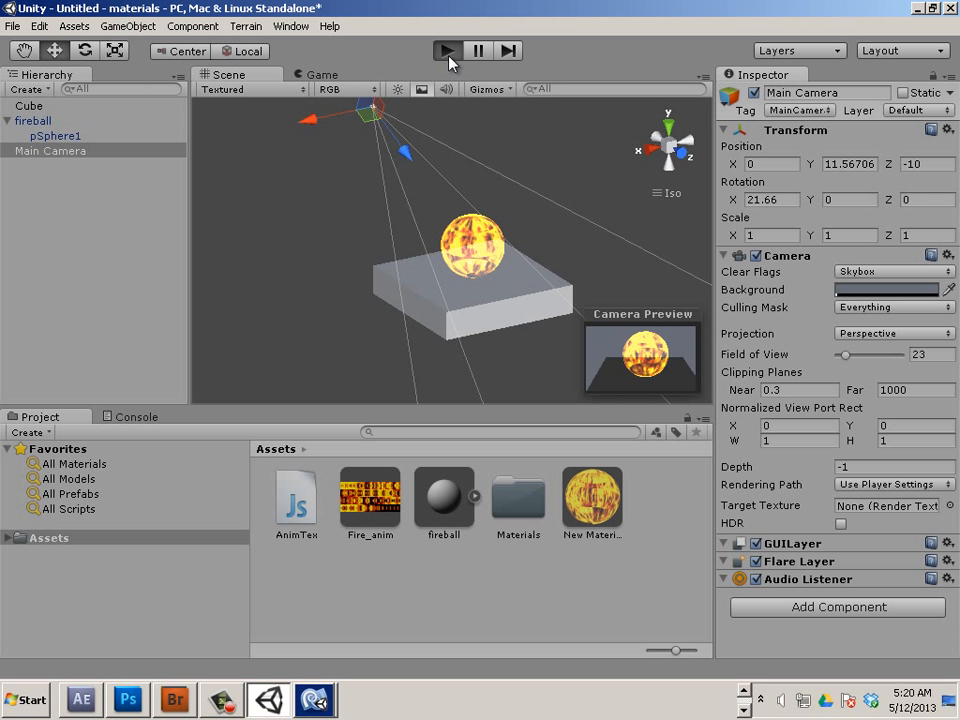
left_click(447, 50)
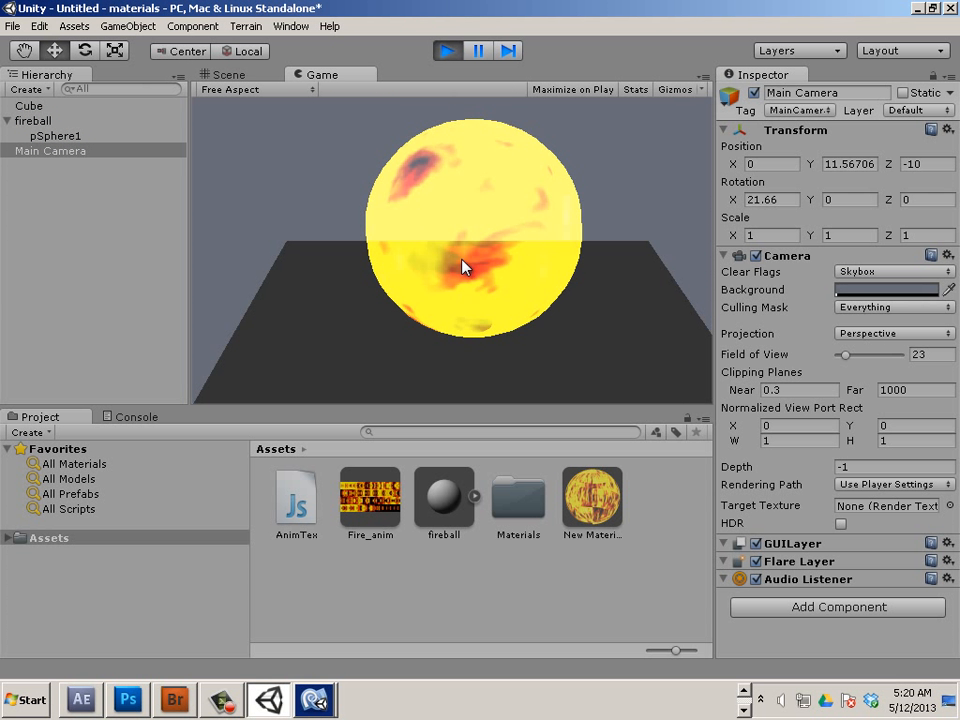
left_click(447, 51)
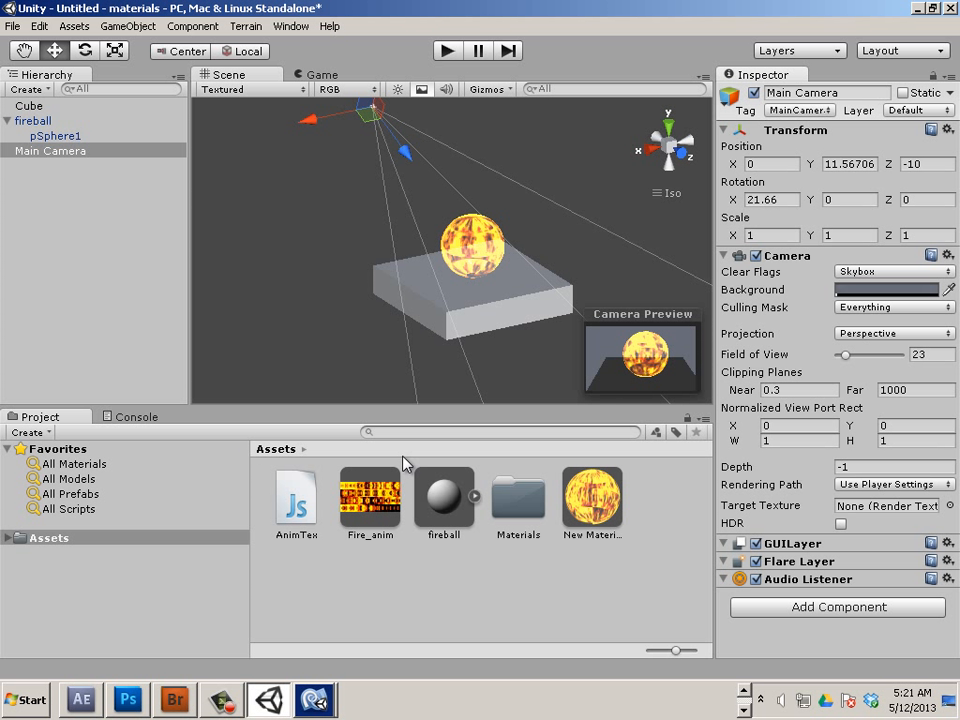
Open the build settings, choose Web Player as the platform and enable the Streamed option
left_click(478, 264)
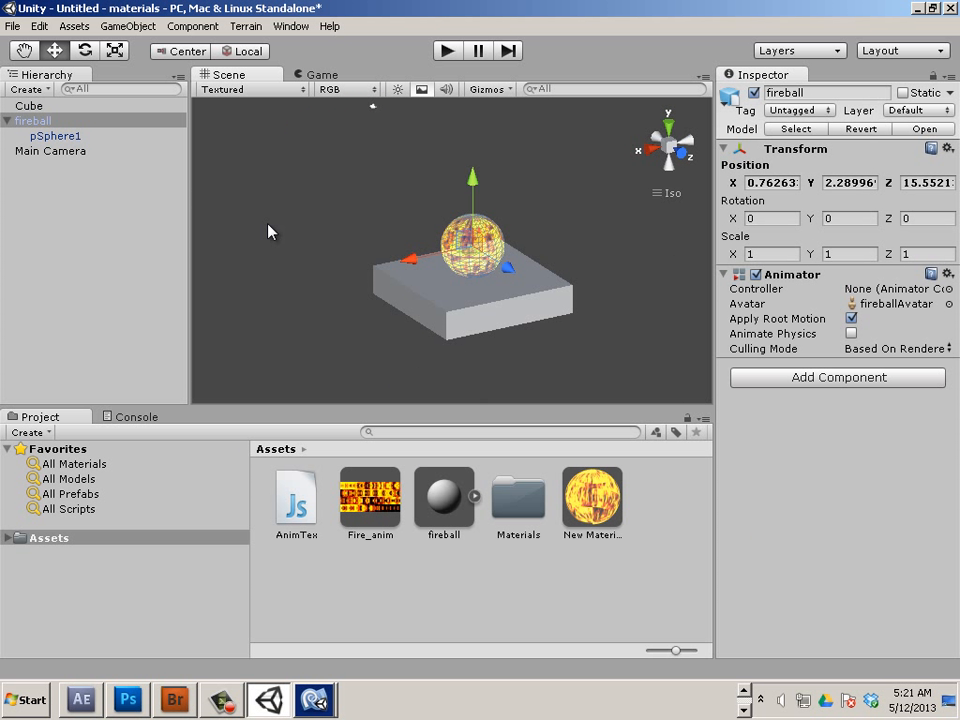
left_click(13, 26)
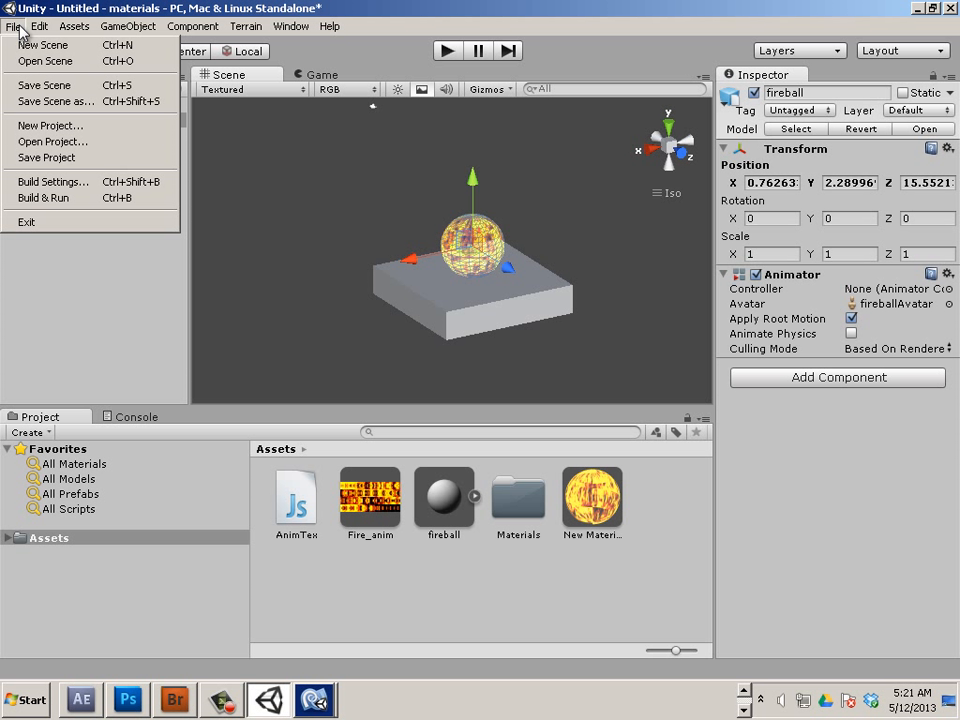
left_click(55, 182)
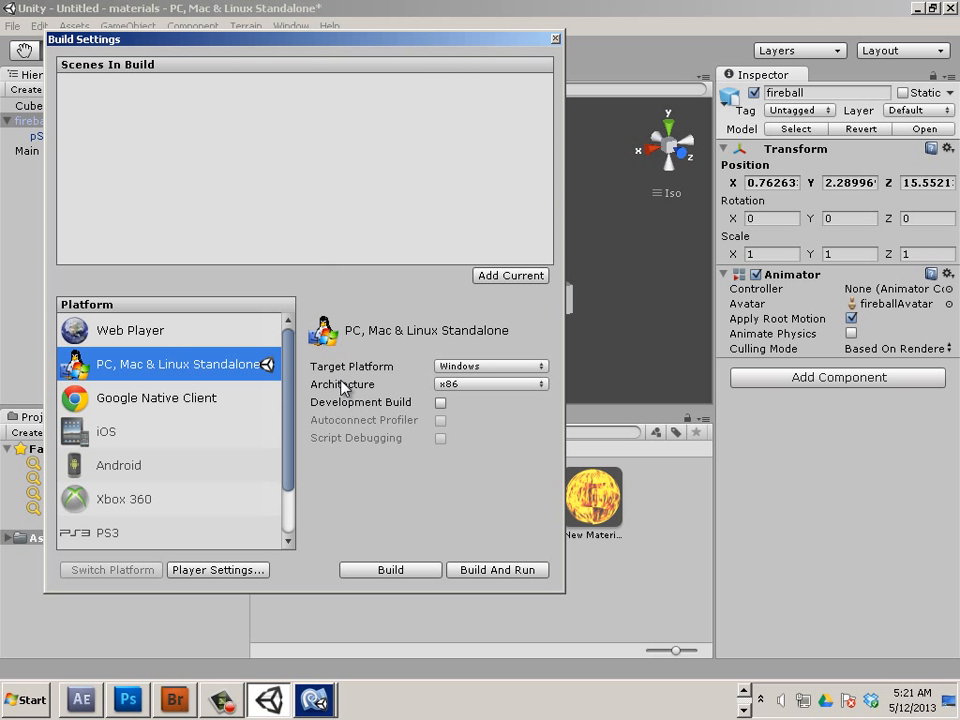
left_click(112, 333)
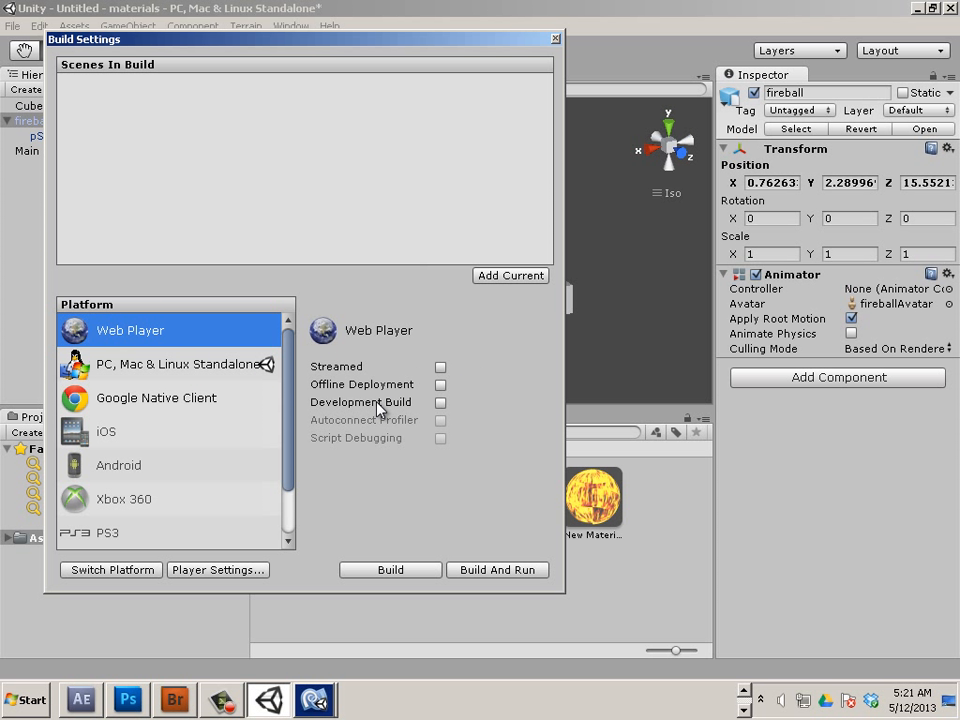
left_click(440, 367)
Add the current scene to the build, saving it as fire in the Assets folder
left_click(511, 276)
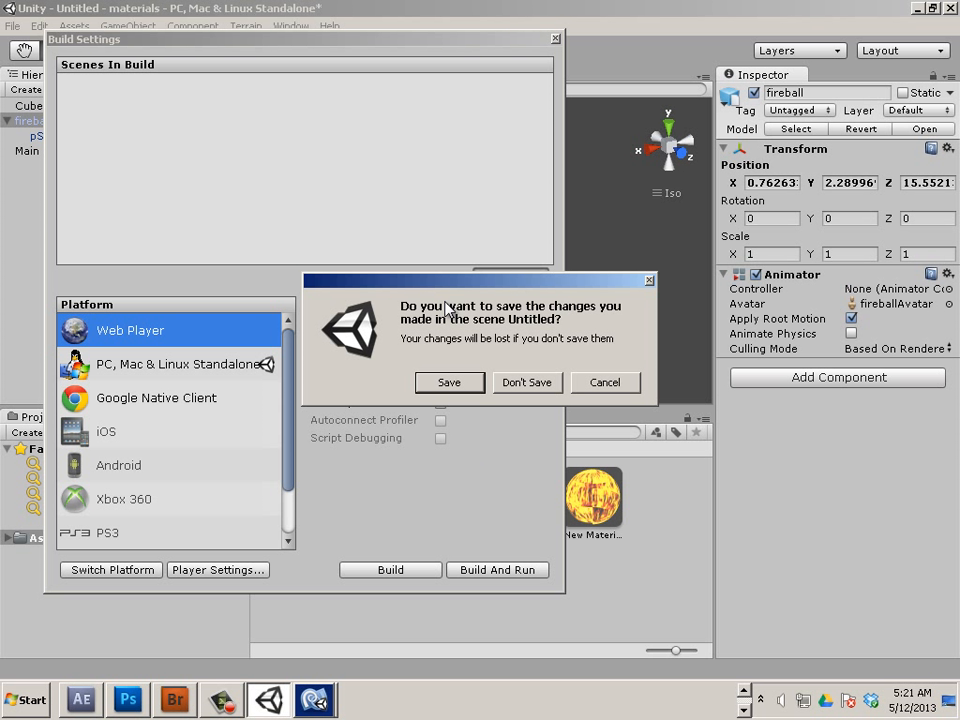
left_click(447, 383)
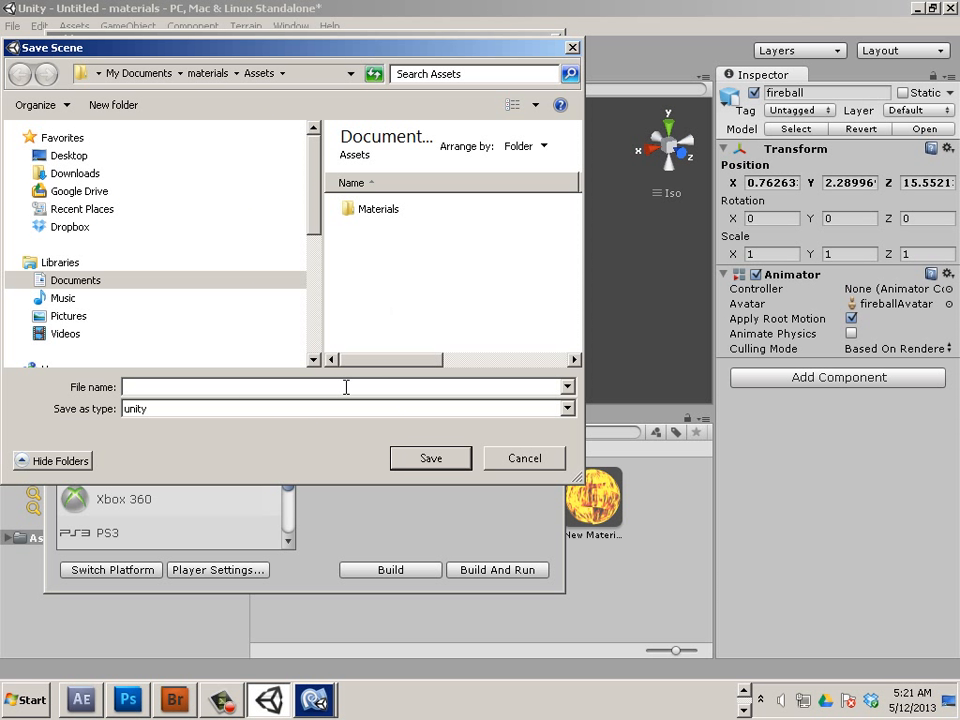
type("fire")
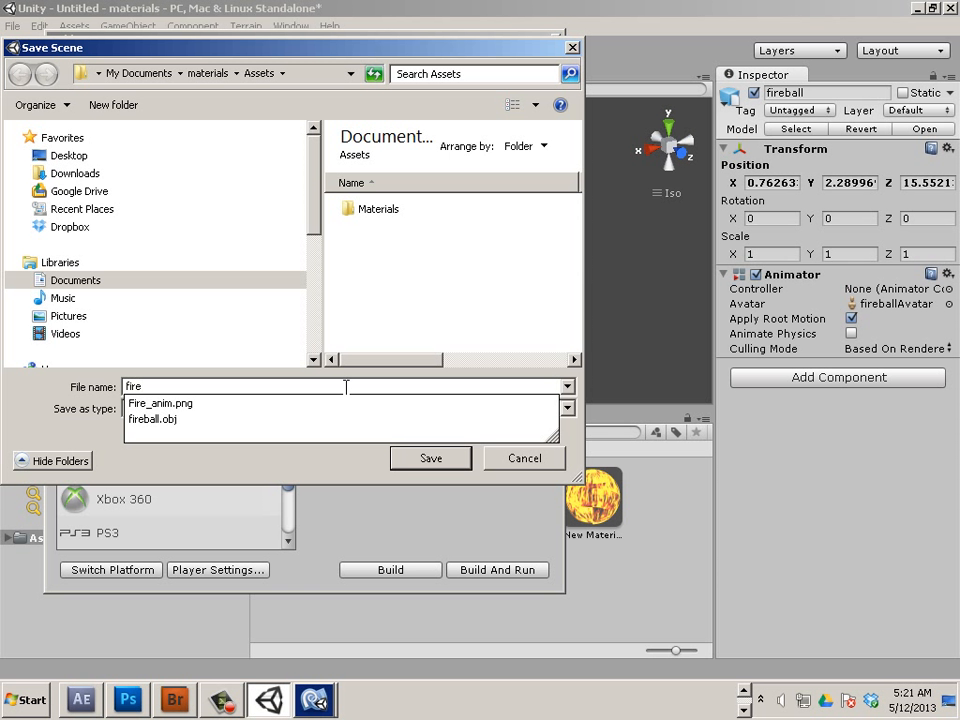
key("Return")
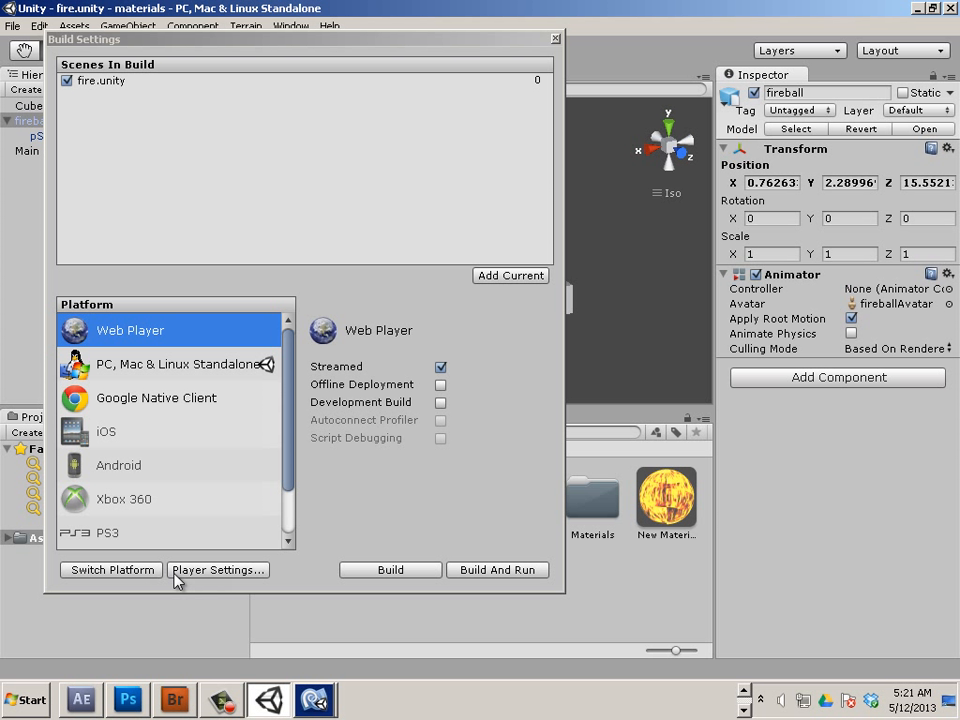
Show the player settings and start a build-and-run of the fire scene, creating an output folder named build in the materials folder
left_click(207, 570)
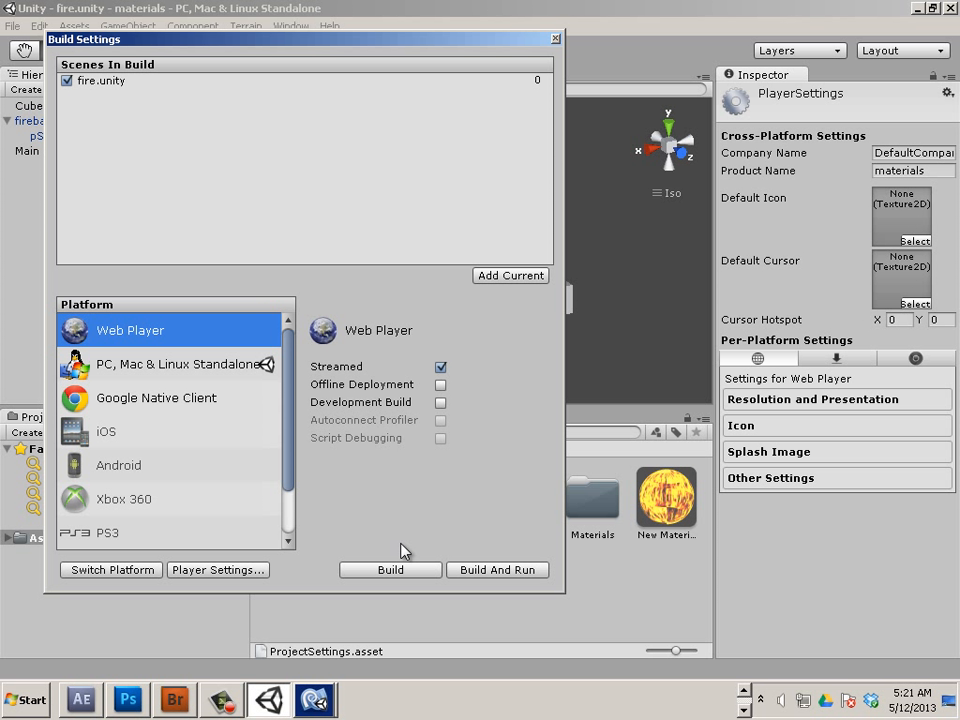
left_click(112, 82)
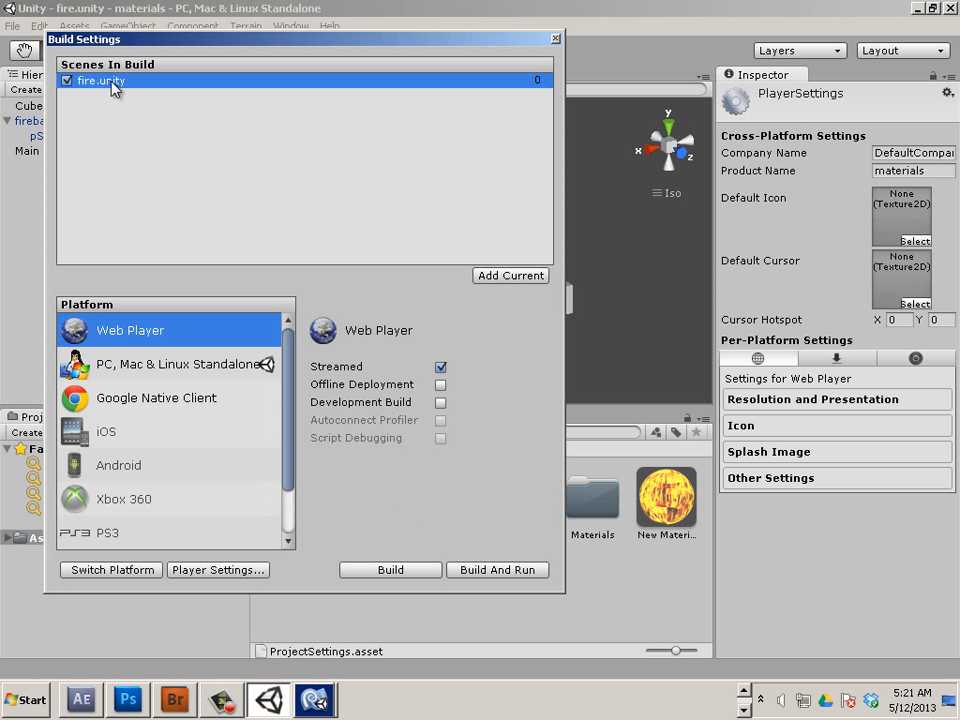
left_click(482, 575)
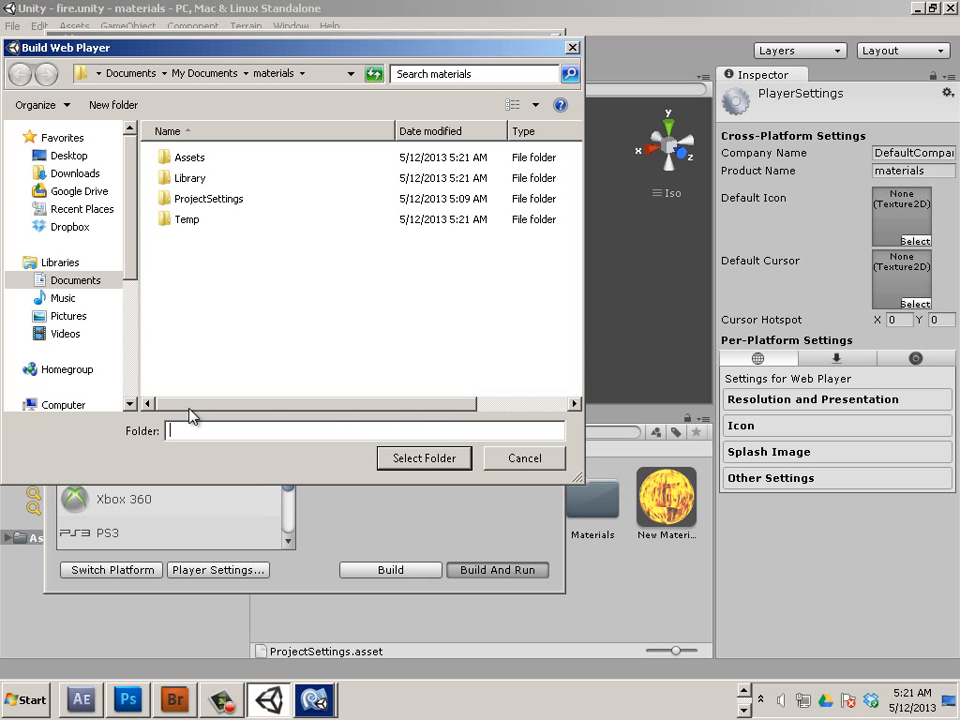
right_click(210, 333)
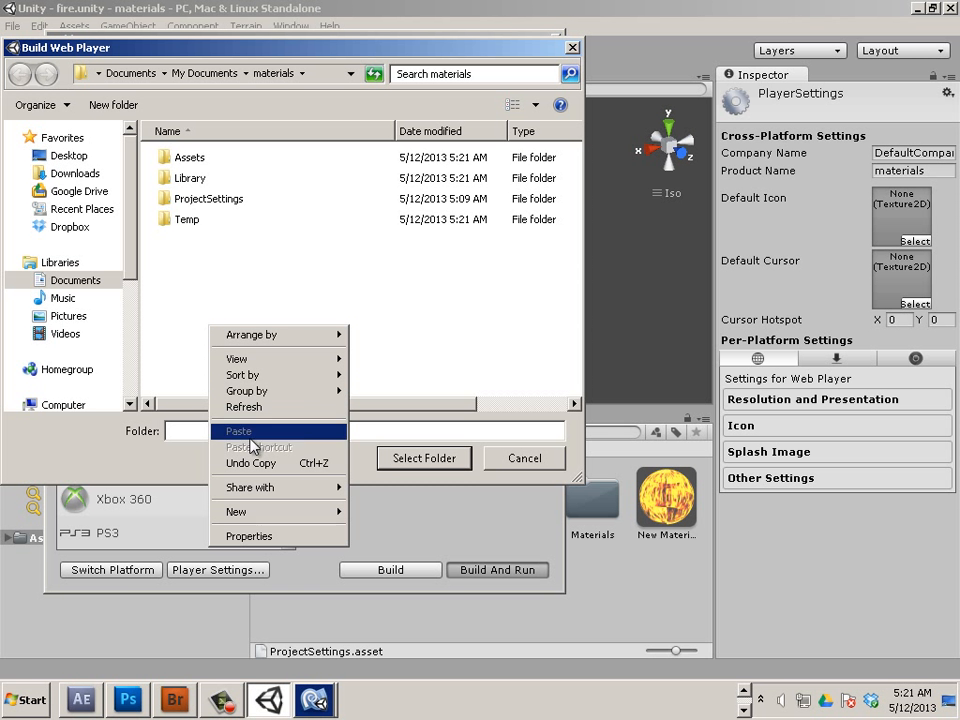
mouse_move(278, 512)
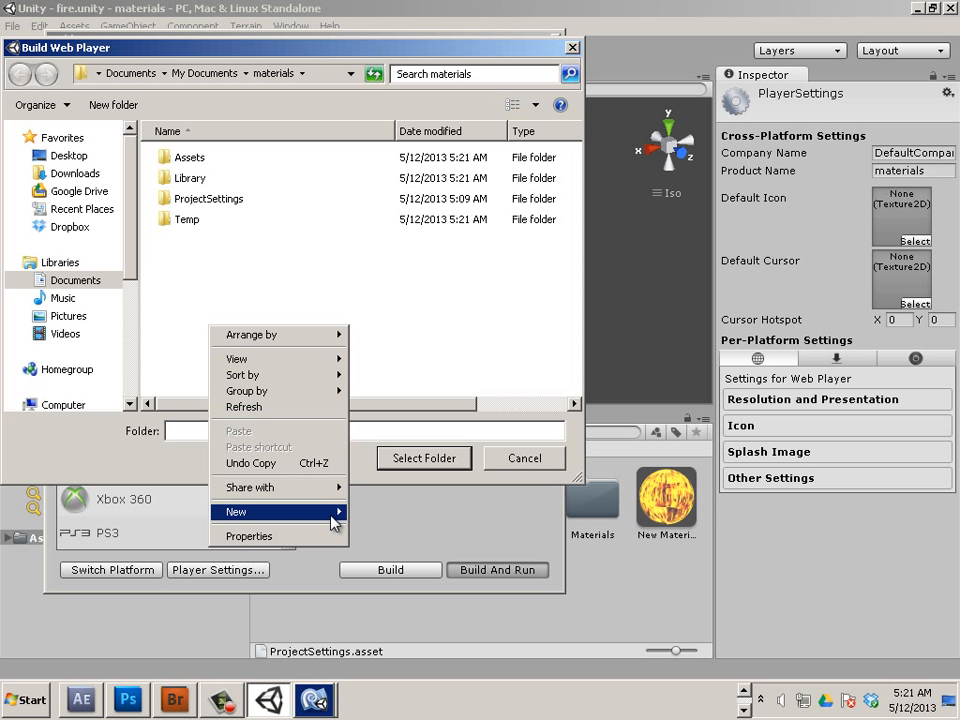
left_click(374, 512)
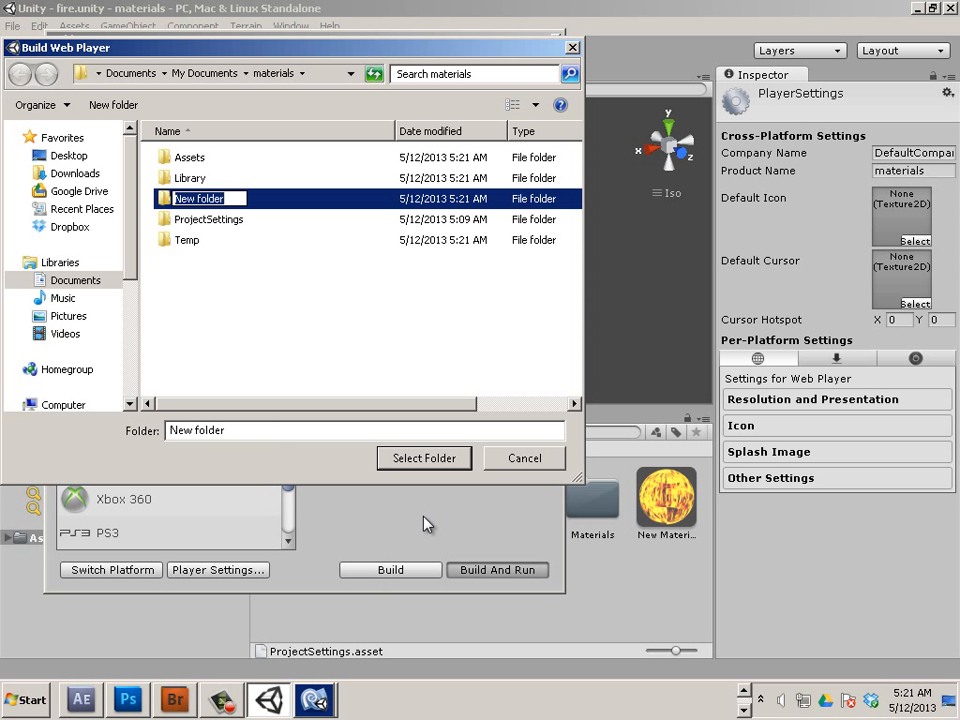
type("build")
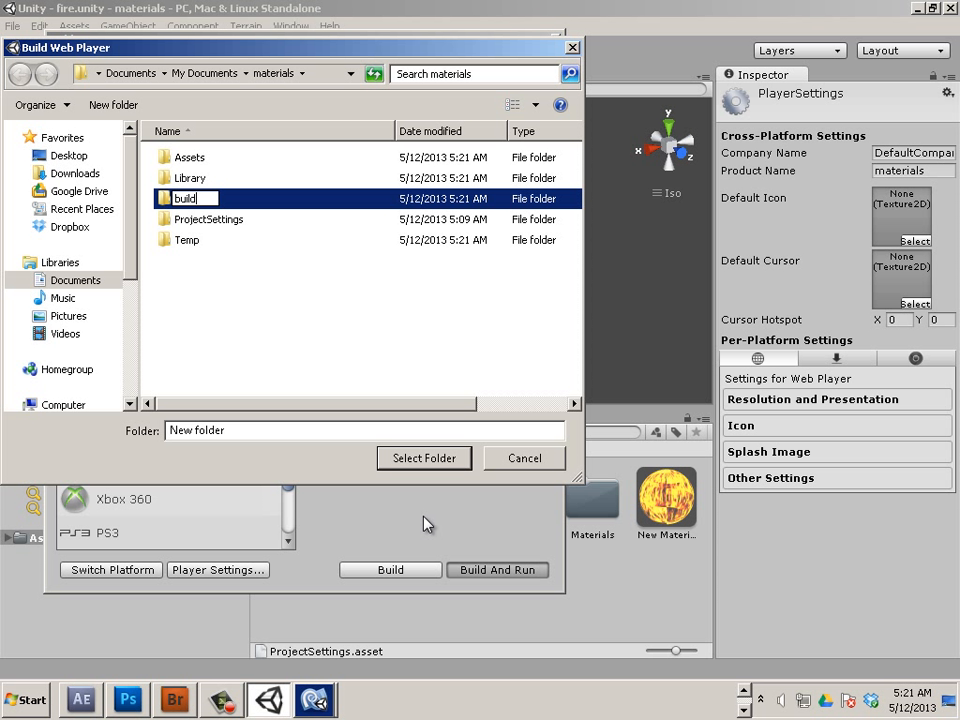
key("Return")
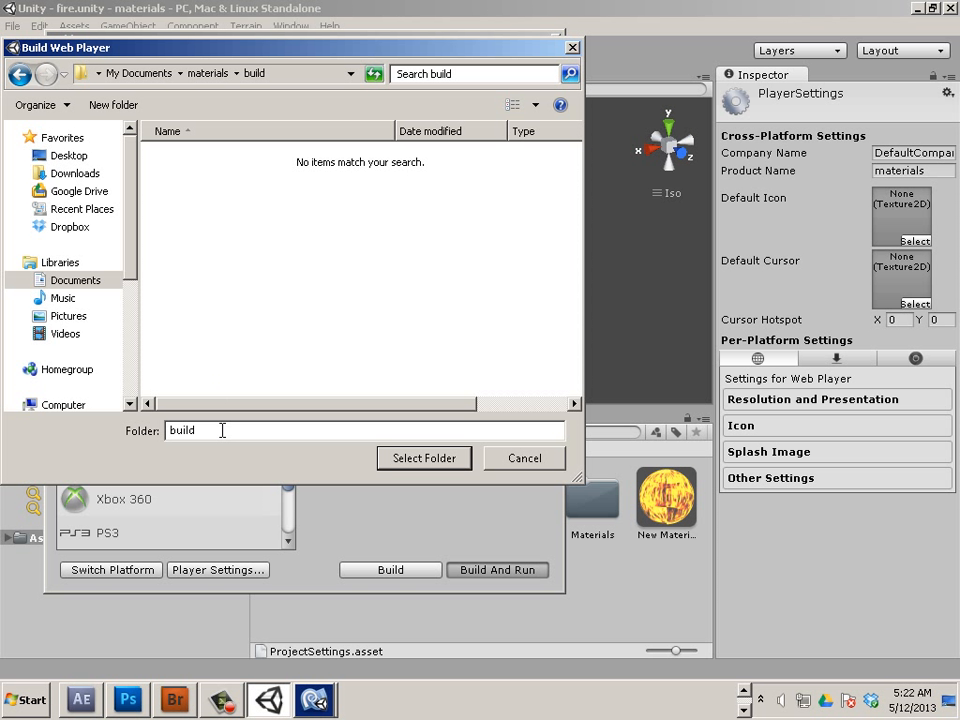
Try to use index as the output folder name for the web player build
left_click_drag(235, 433, 133, 431)
type("index")
key("Return")
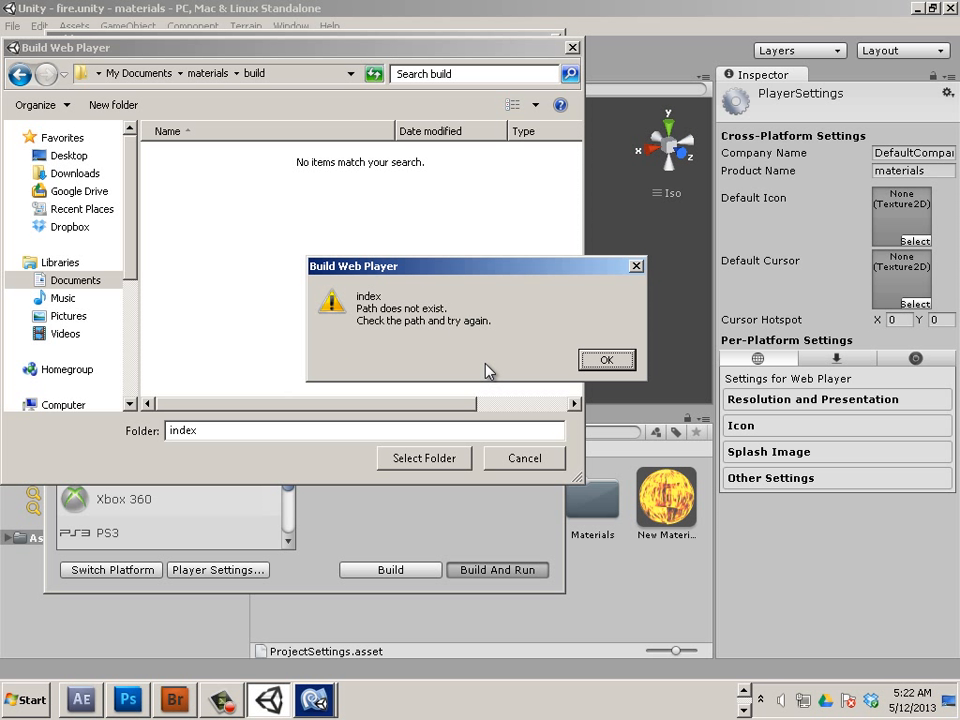
left_click(611, 365)
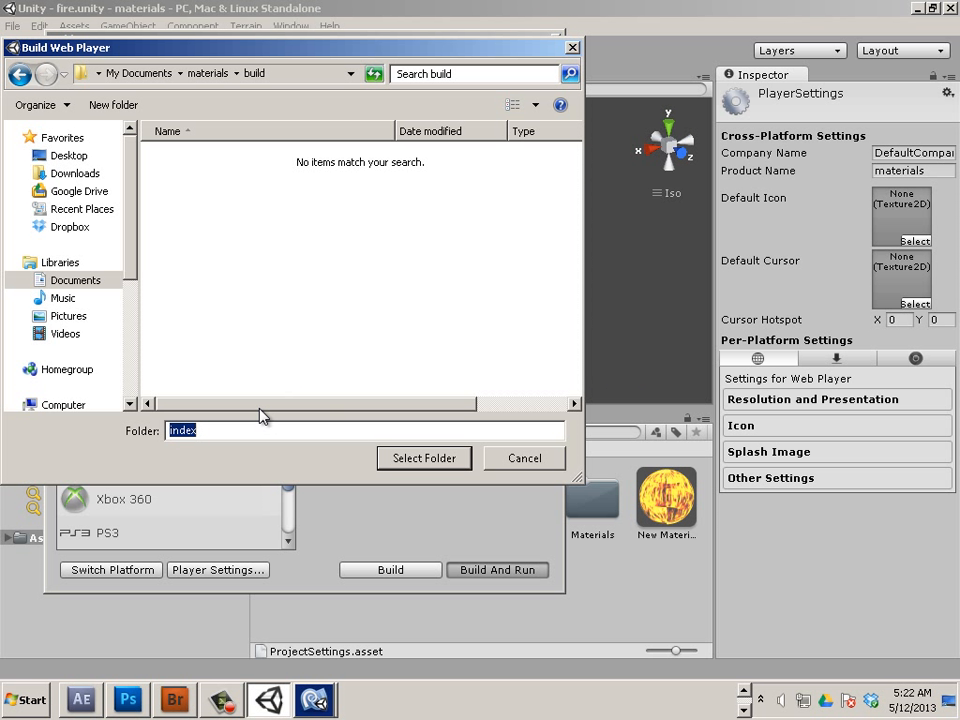
Clear the folder name, choose the open build folder as the output location, and build and run the web player
key("BackSpace")
left_click(444, 462)
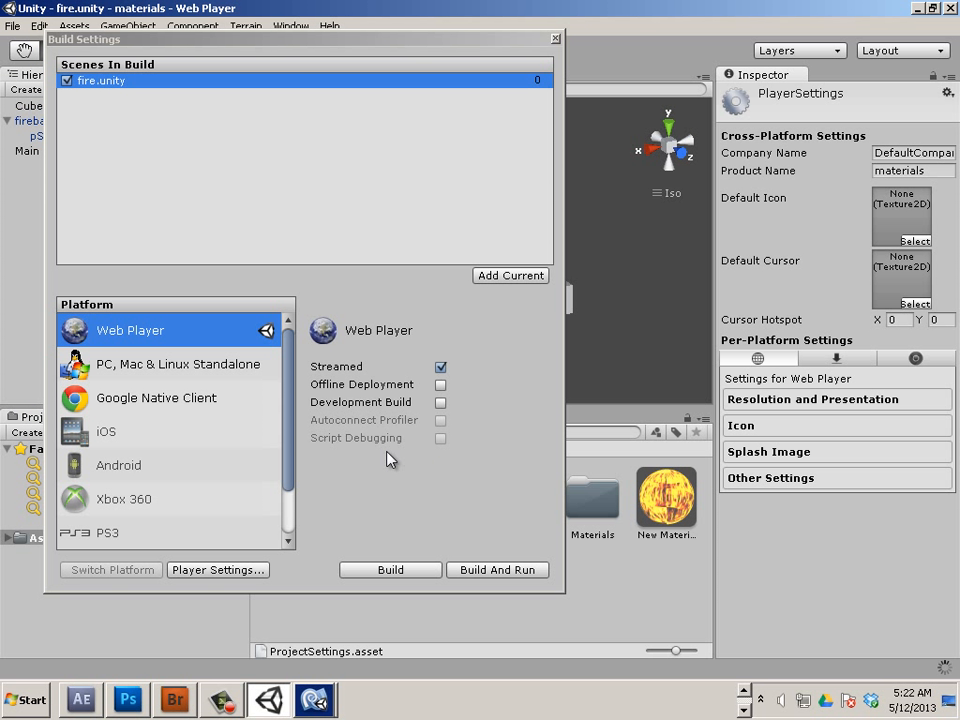
left_click(497, 572)
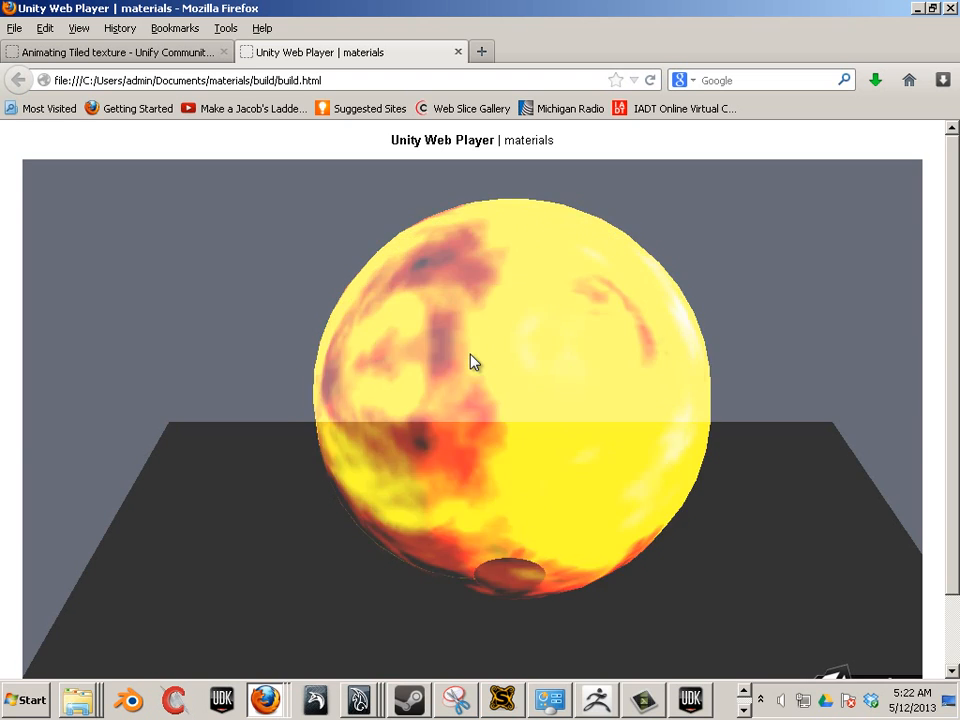
Browse to the build folder inside the materials project in the Documents library
left_click(25, 700)
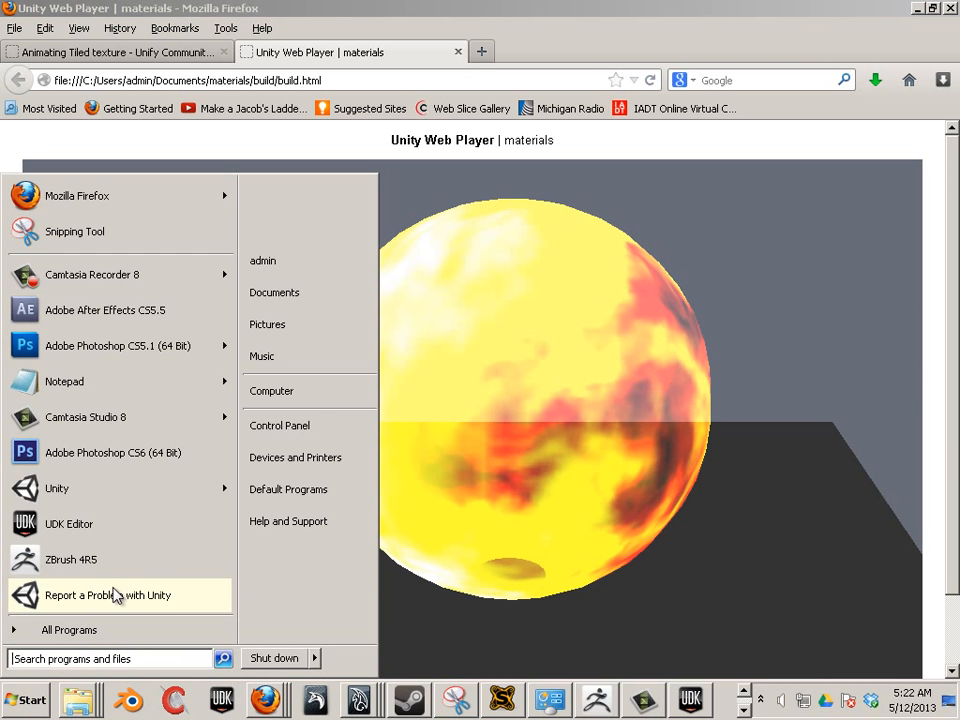
left_click(296, 298)
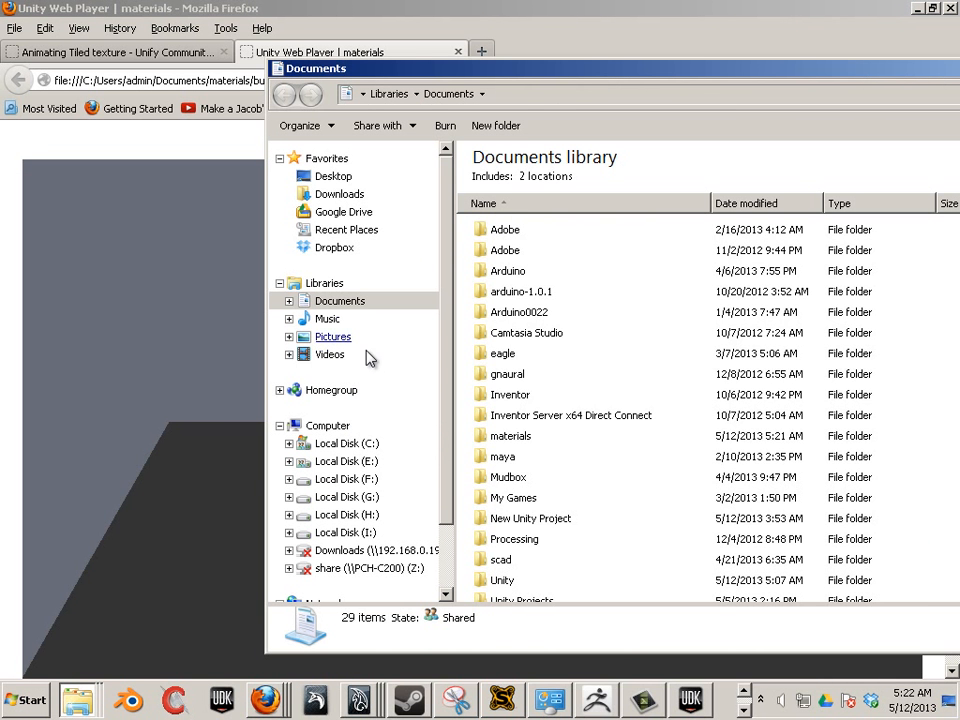
double_click(525, 440)
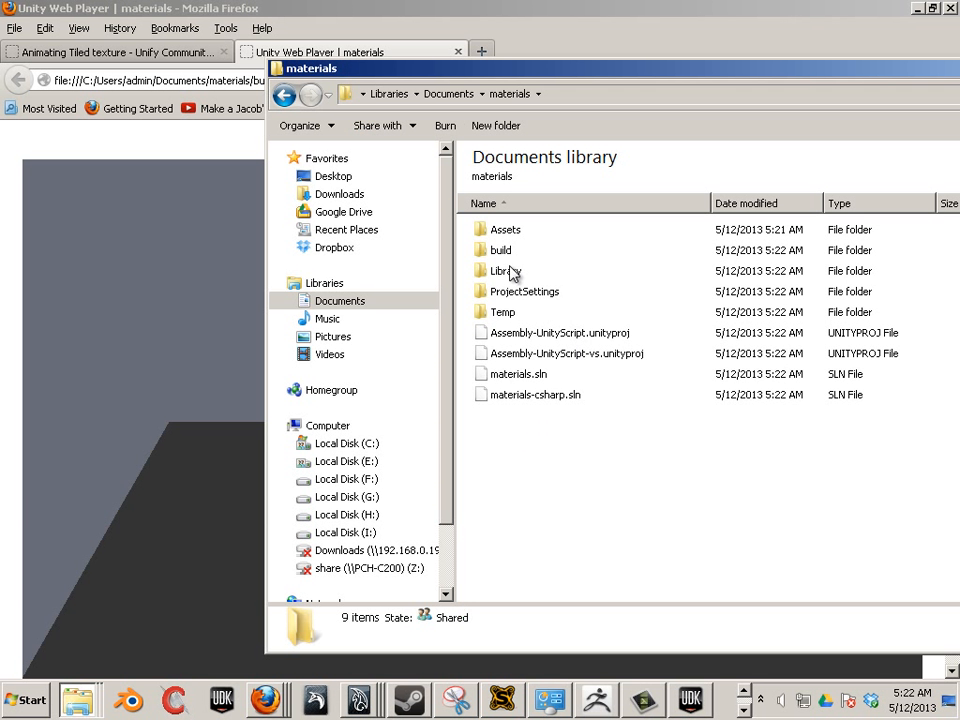
double_click(501, 250)
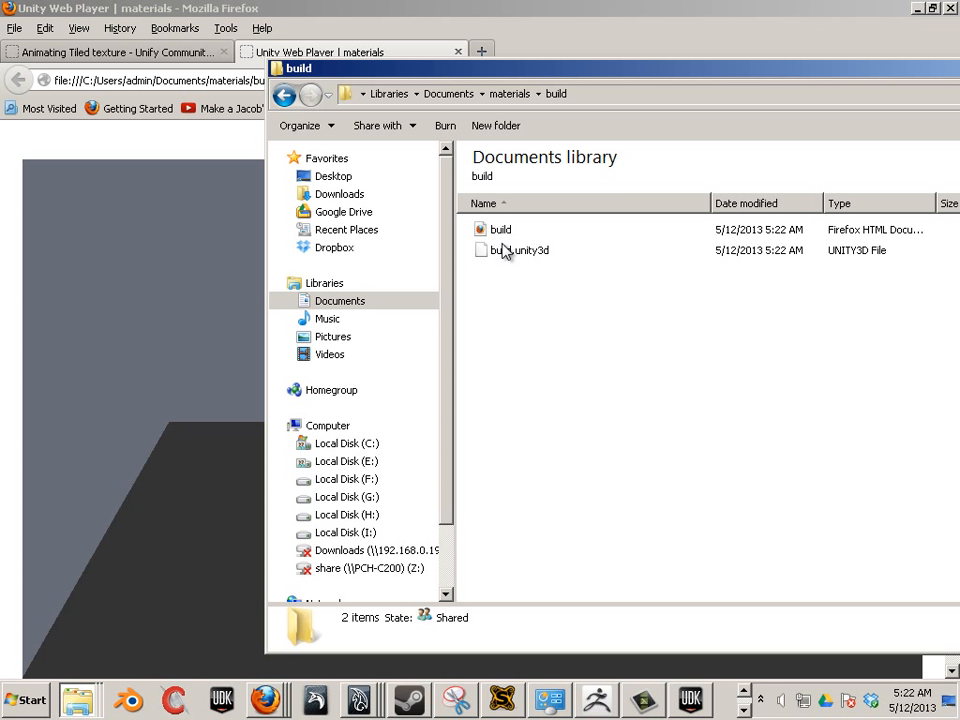
Rename the build HTML document as index
left_click(503, 232)
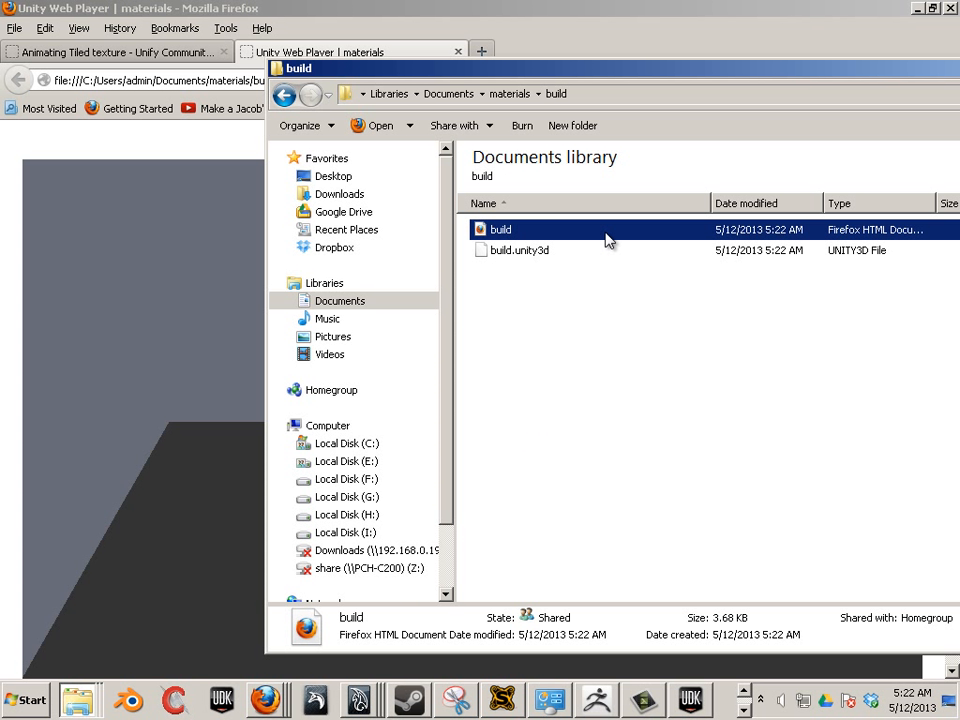
right_click(509, 236)
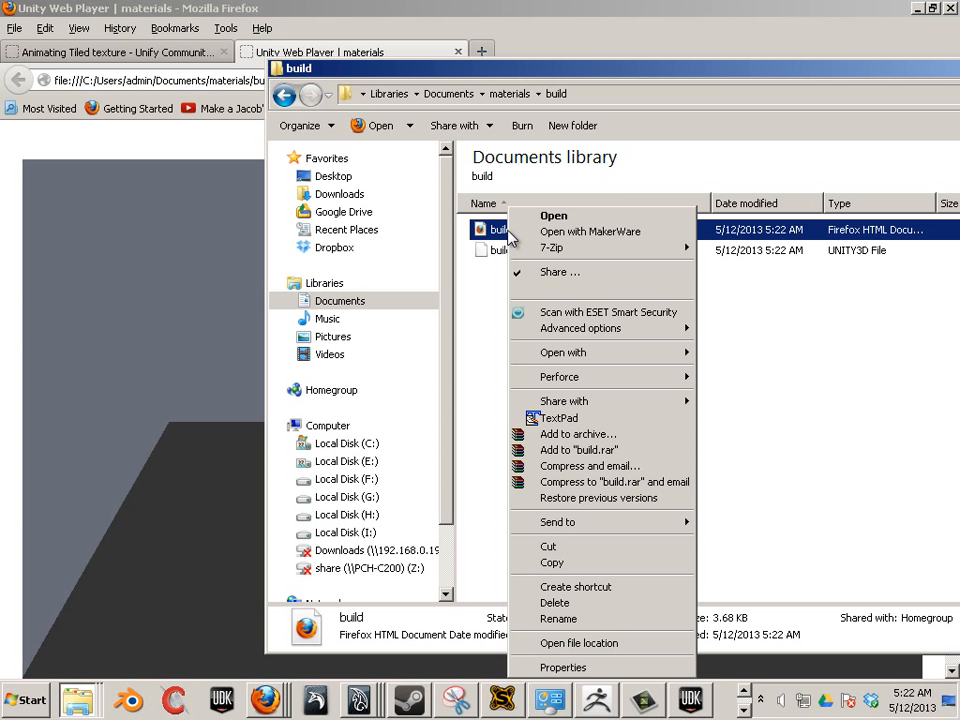
left_click(556, 619)
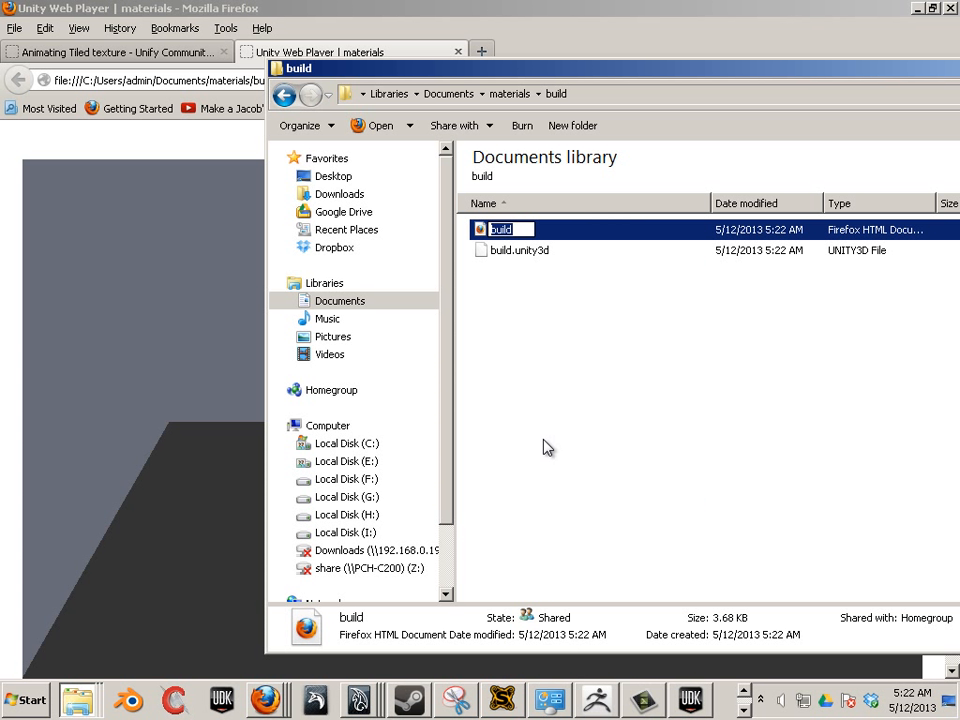
type("index")
key("Return")
left_click(548, 502)
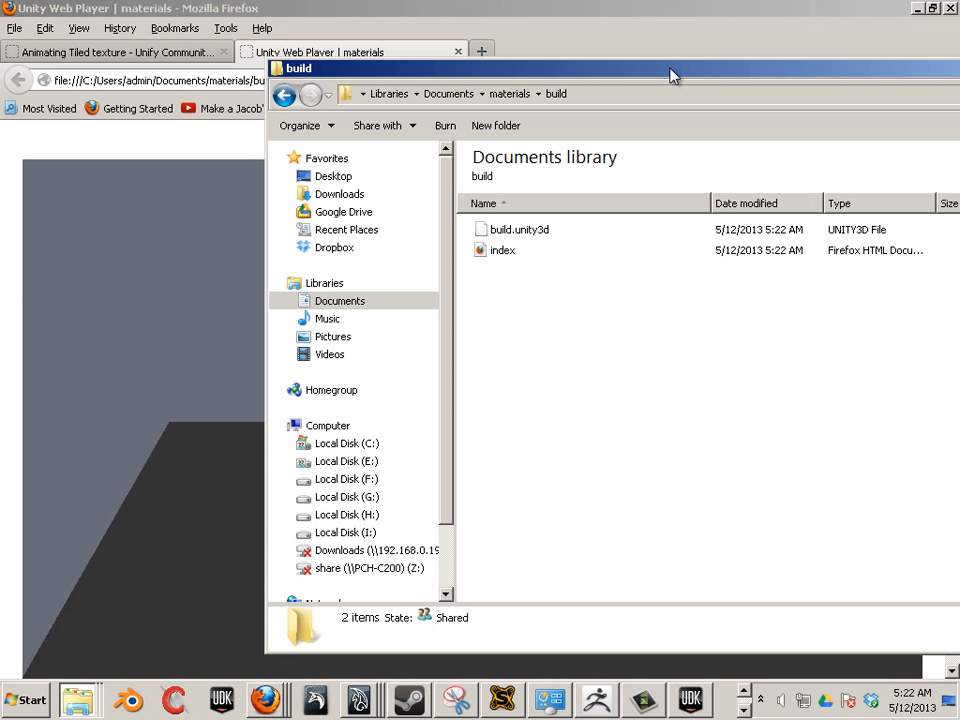
Review the two build files, and move the file window aside to view the web player page in Firefox
left_click_drag(504, 70, 338, 71)
left_click_drag(506, 270, 340, 470)
left_click(343, 302)
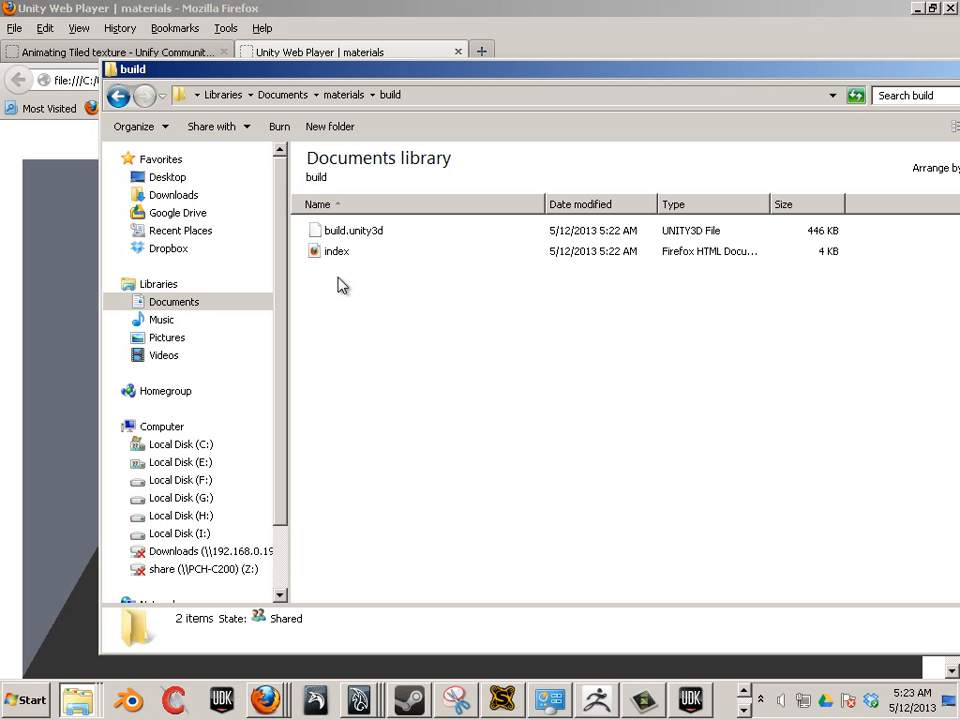
left_click_drag(445, 75, 959, 150)
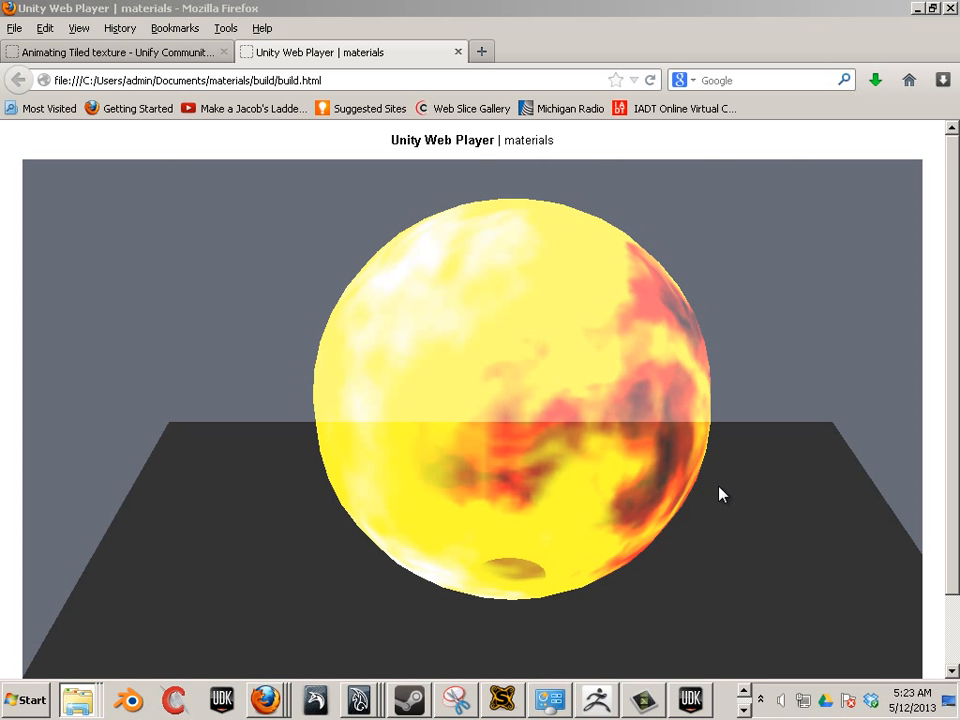